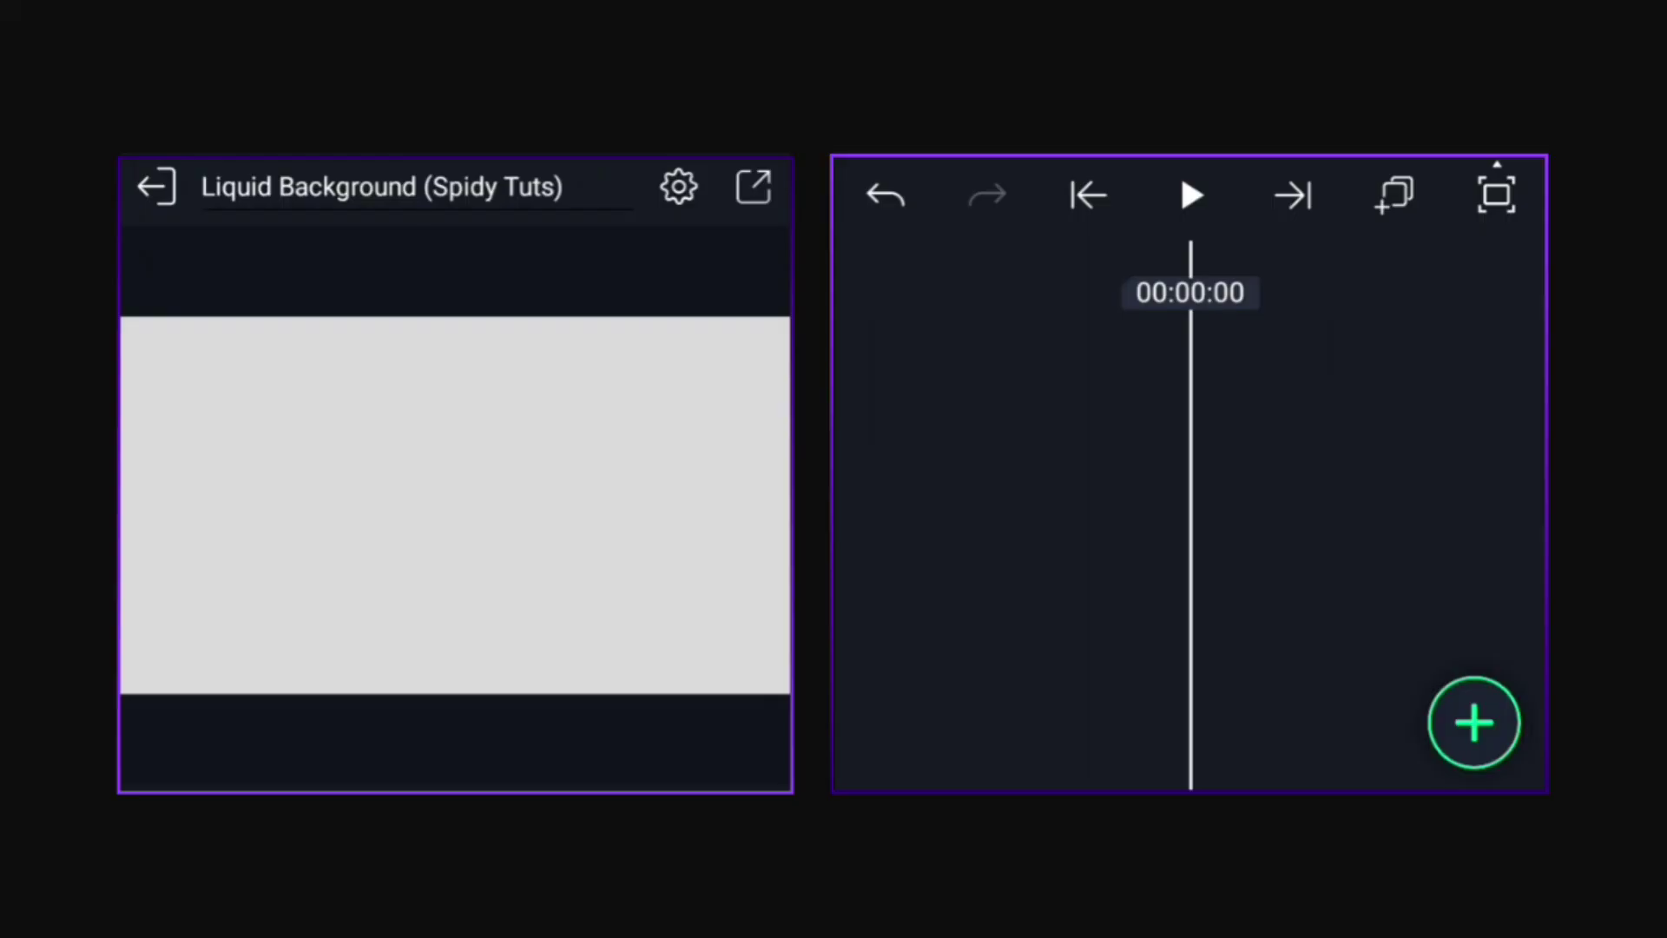
# - Add a rectangle shape layer and stretch it to fill the composition
pyautogui.click(1473, 723)
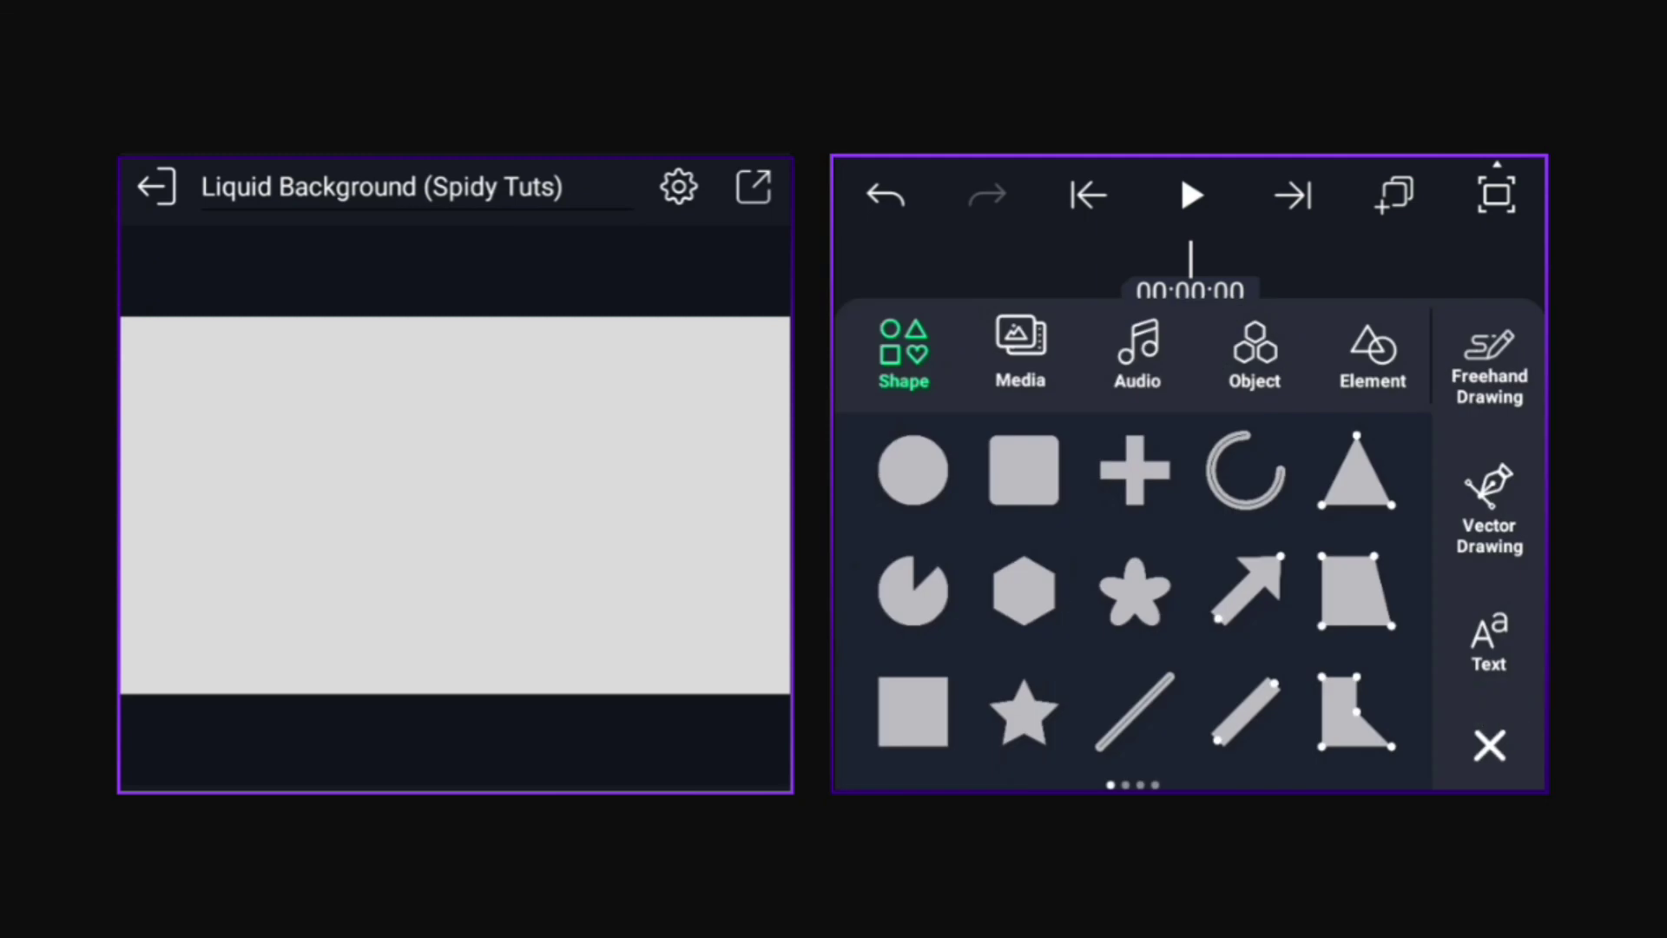
pyautogui.click(904, 700)
pyautogui.click(754, 186)
pyautogui.click(660, 651)
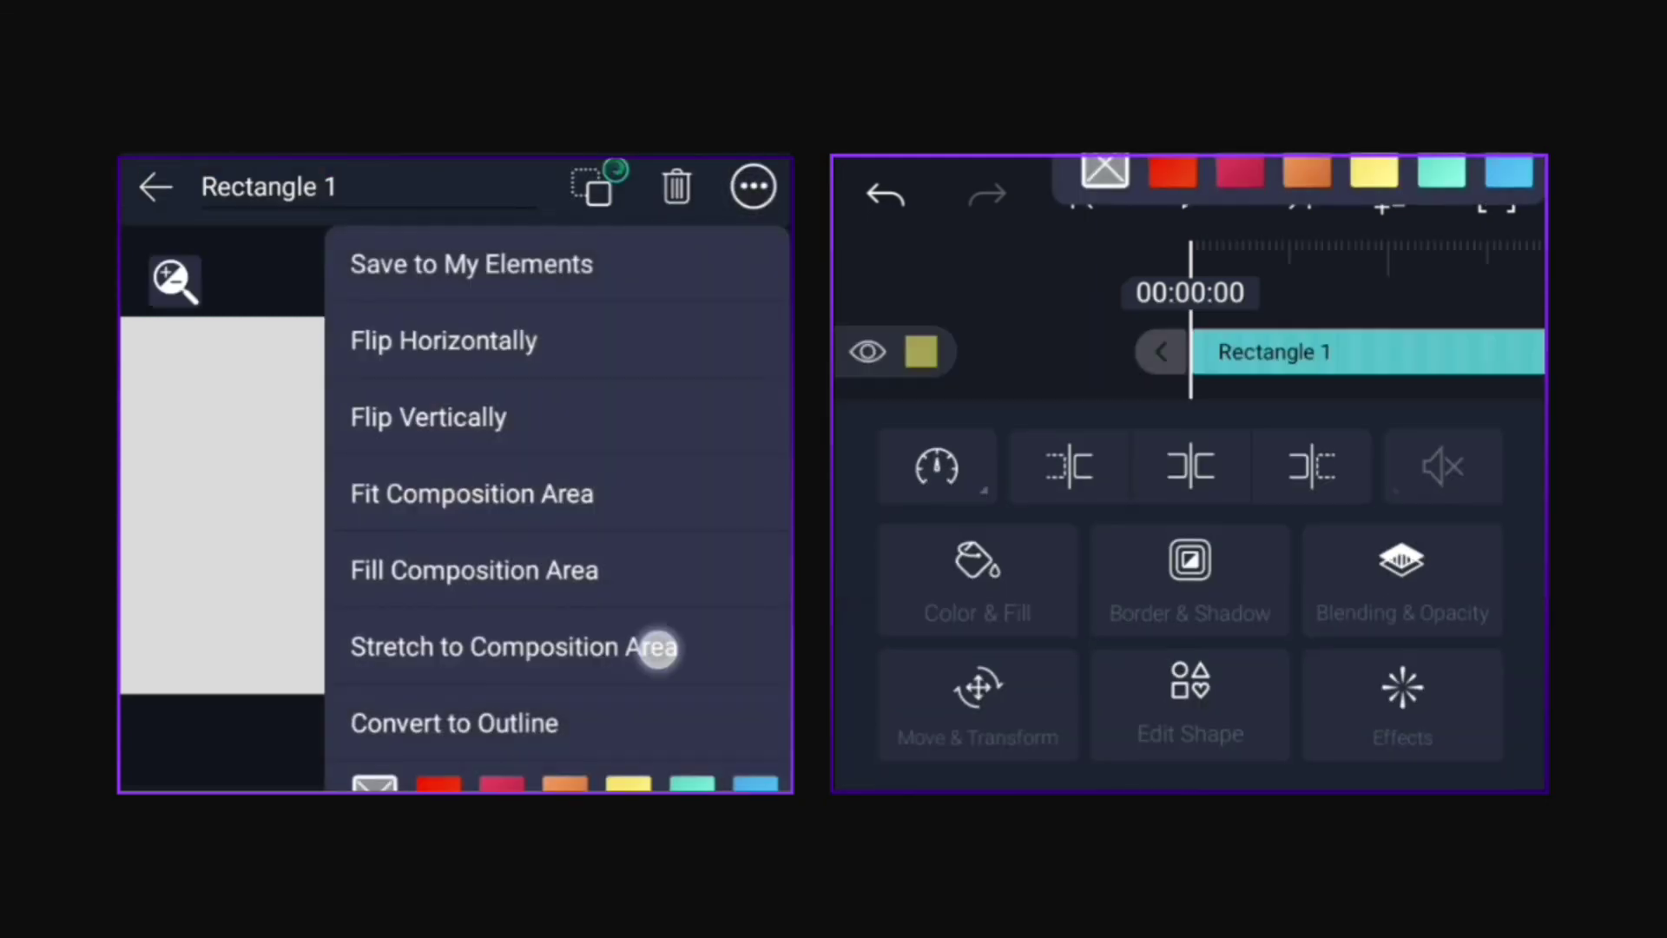
# - Scale Rectangle 1 up slightly so it overfills the canvas
pyautogui.click(998, 718)
pyautogui.click(1496, 643)
pyautogui.moveTo(1347, 641); pyautogui.dragTo(1007, 695)
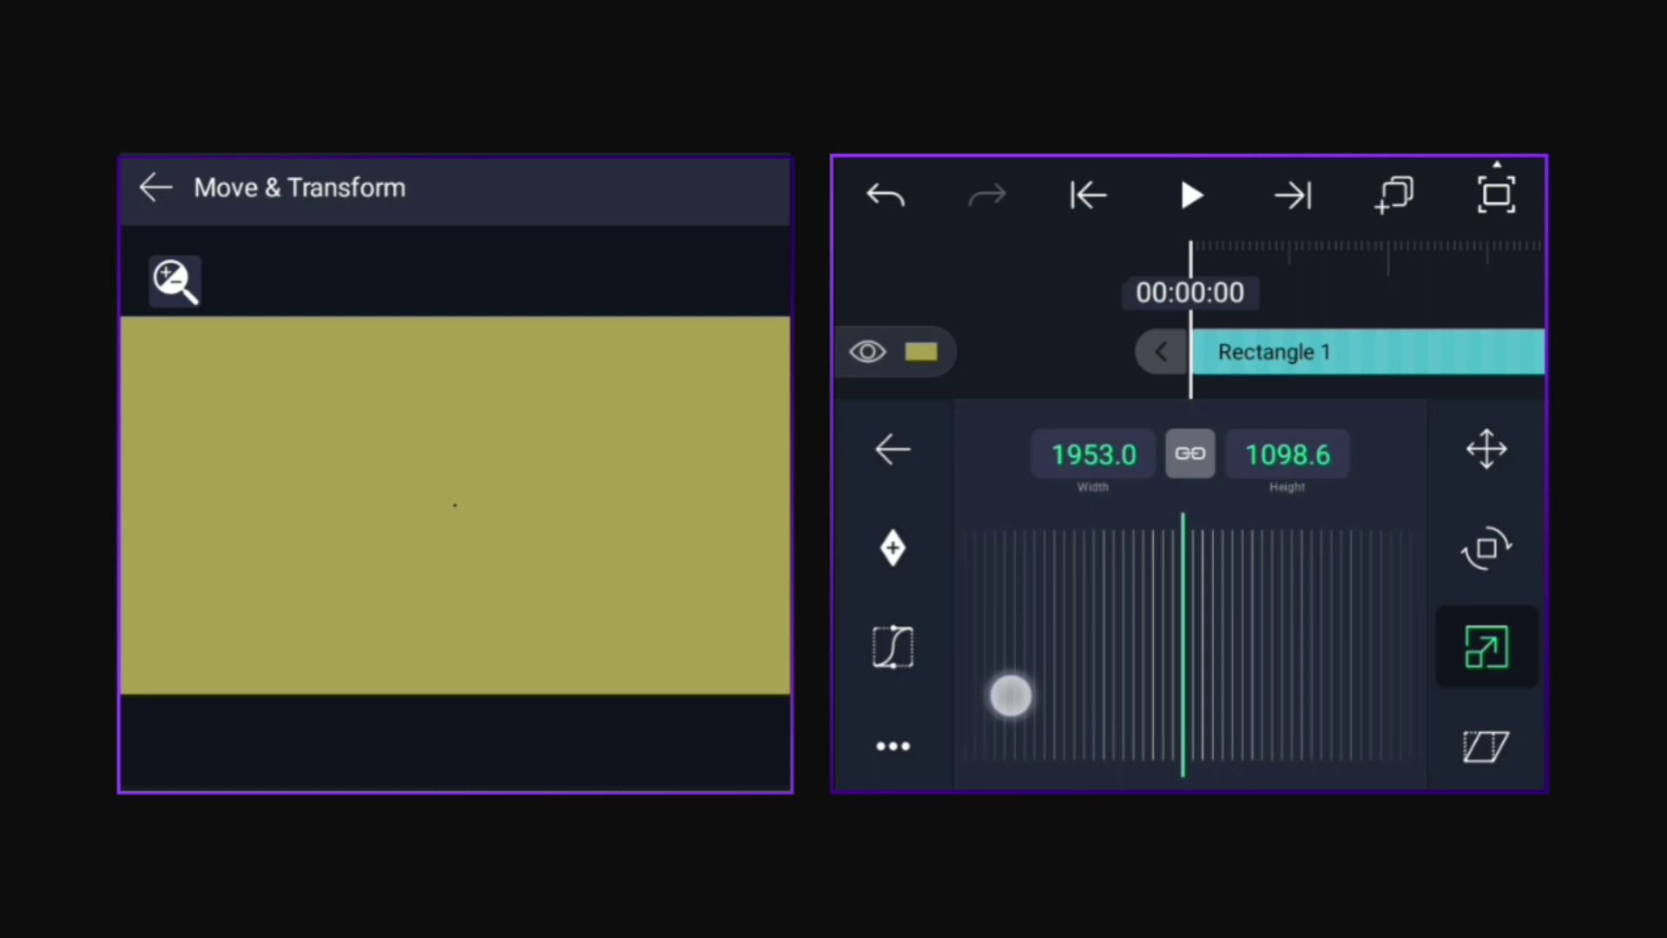
pyautogui.click(1323, 360)
# - Lengthen the Rectangle 1 clip on the timeline
pyautogui.moveTo(1178, 480); pyautogui.dragTo(1068, 480)
pyautogui.click(1067, 351)
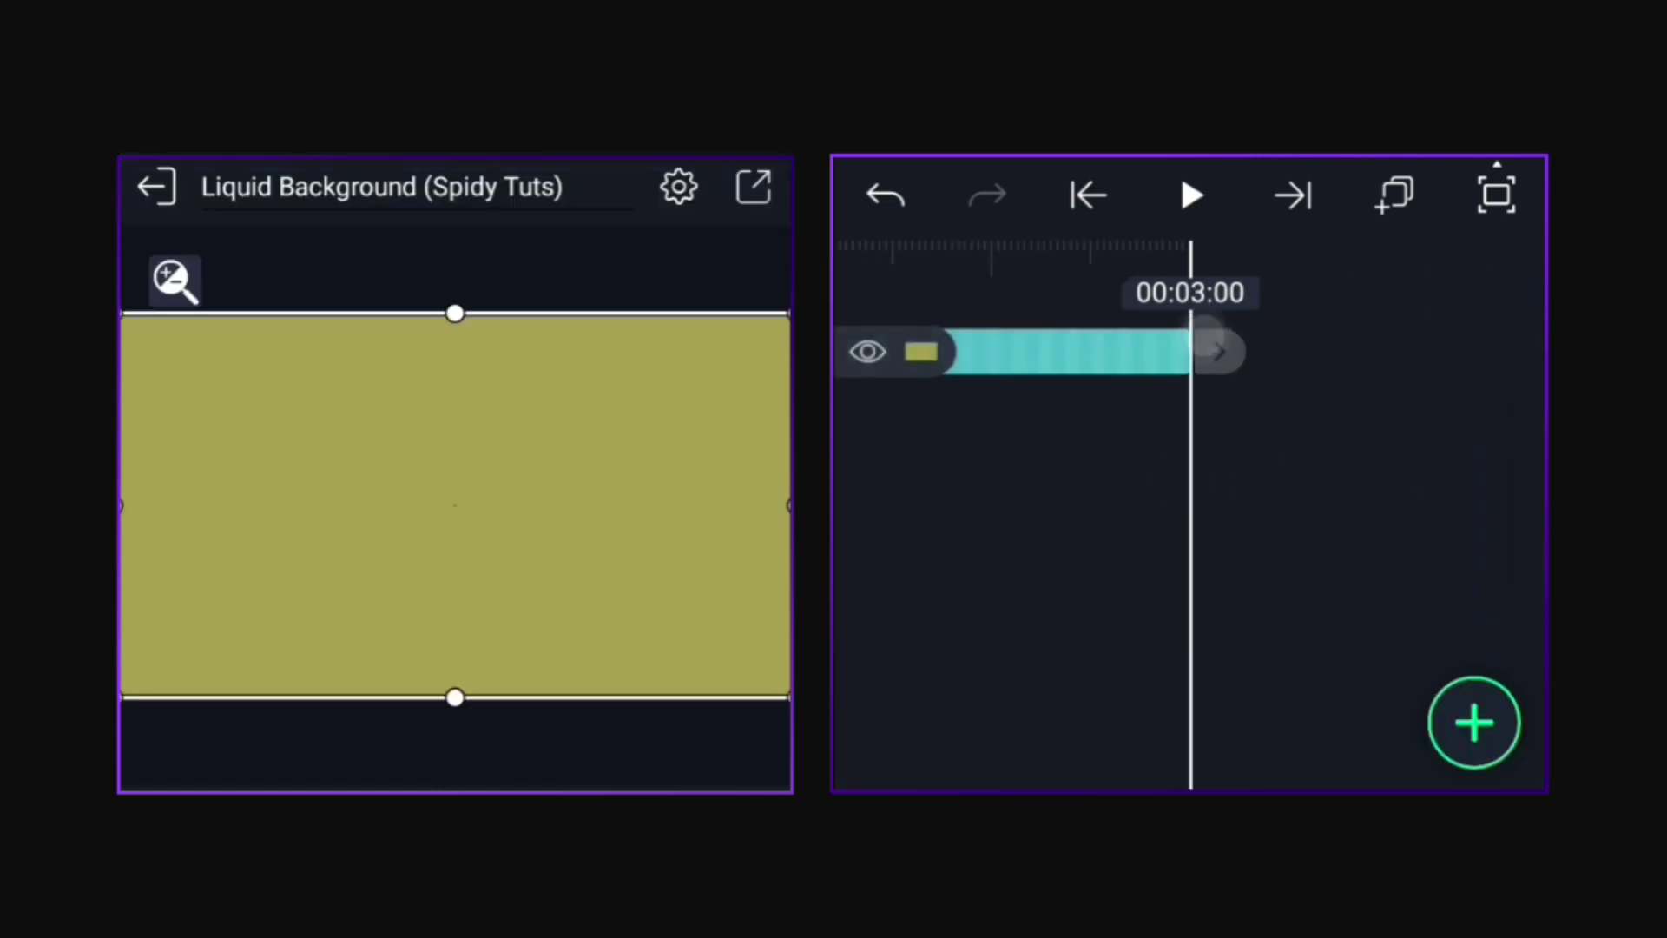
pyautogui.moveTo(1210, 352)
pyautogui.mouseDown()
pyautogui.moveTo(1417, 349)
pyautogui.moveTo(1380, 319)
pyautogui.mouseUp()
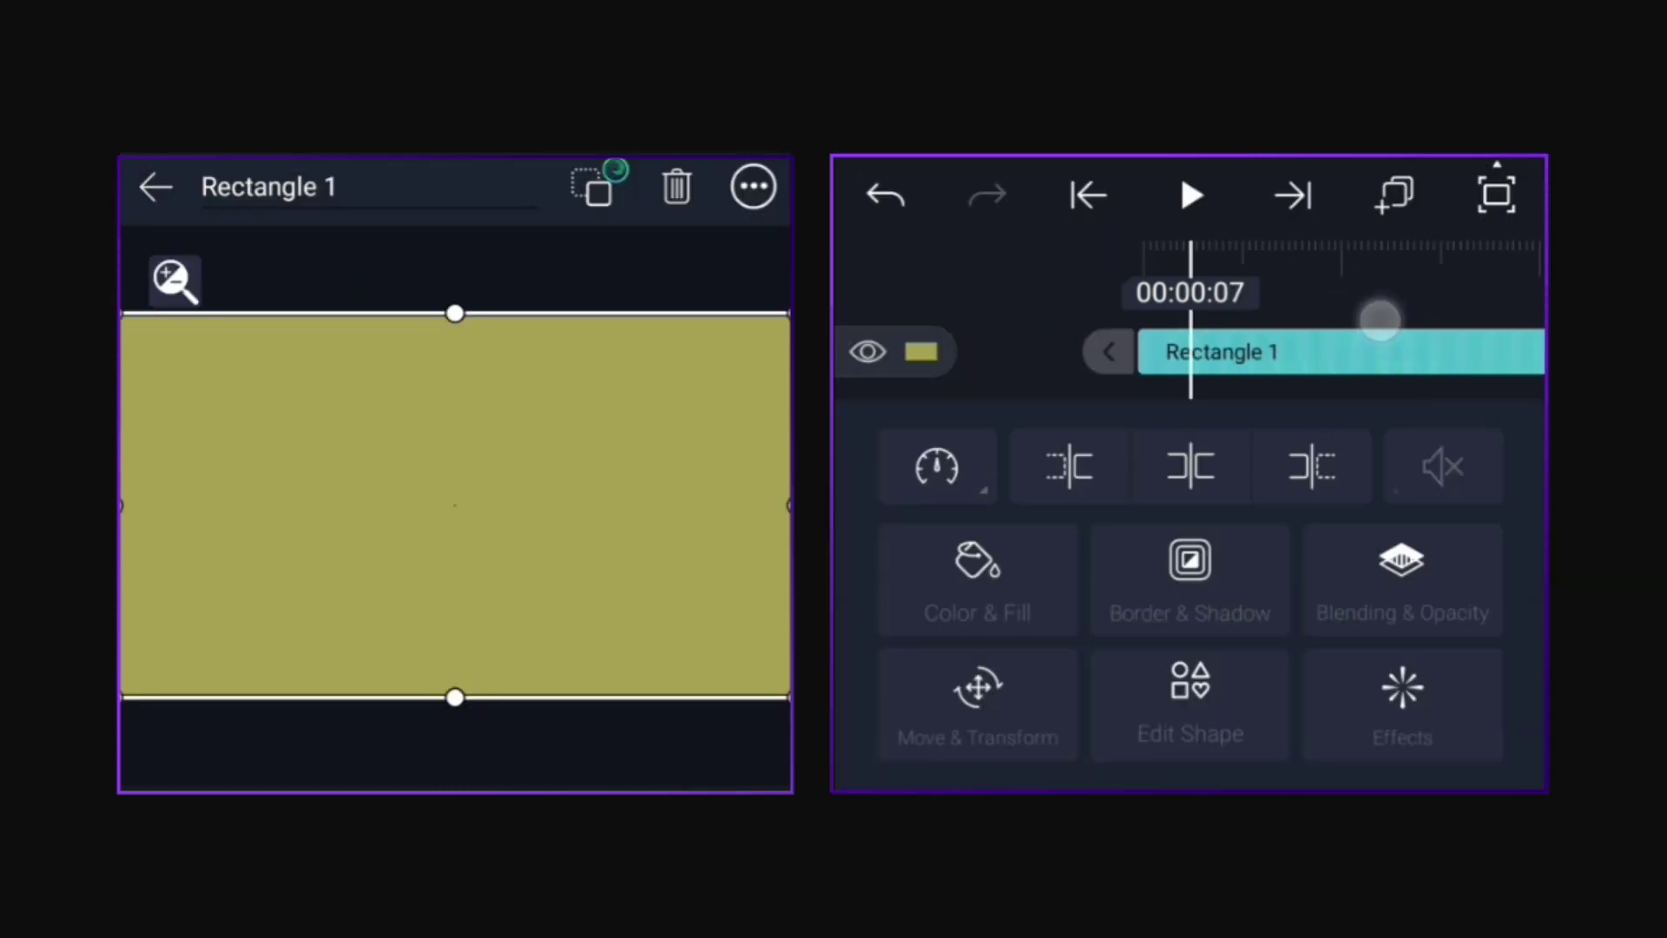
pyautogui.click(1384, 349)
# - Apply the Procedural Fractal Ridges effect to Rectangle 1 with Standard Settings
pyautogui.click(1325, 361)
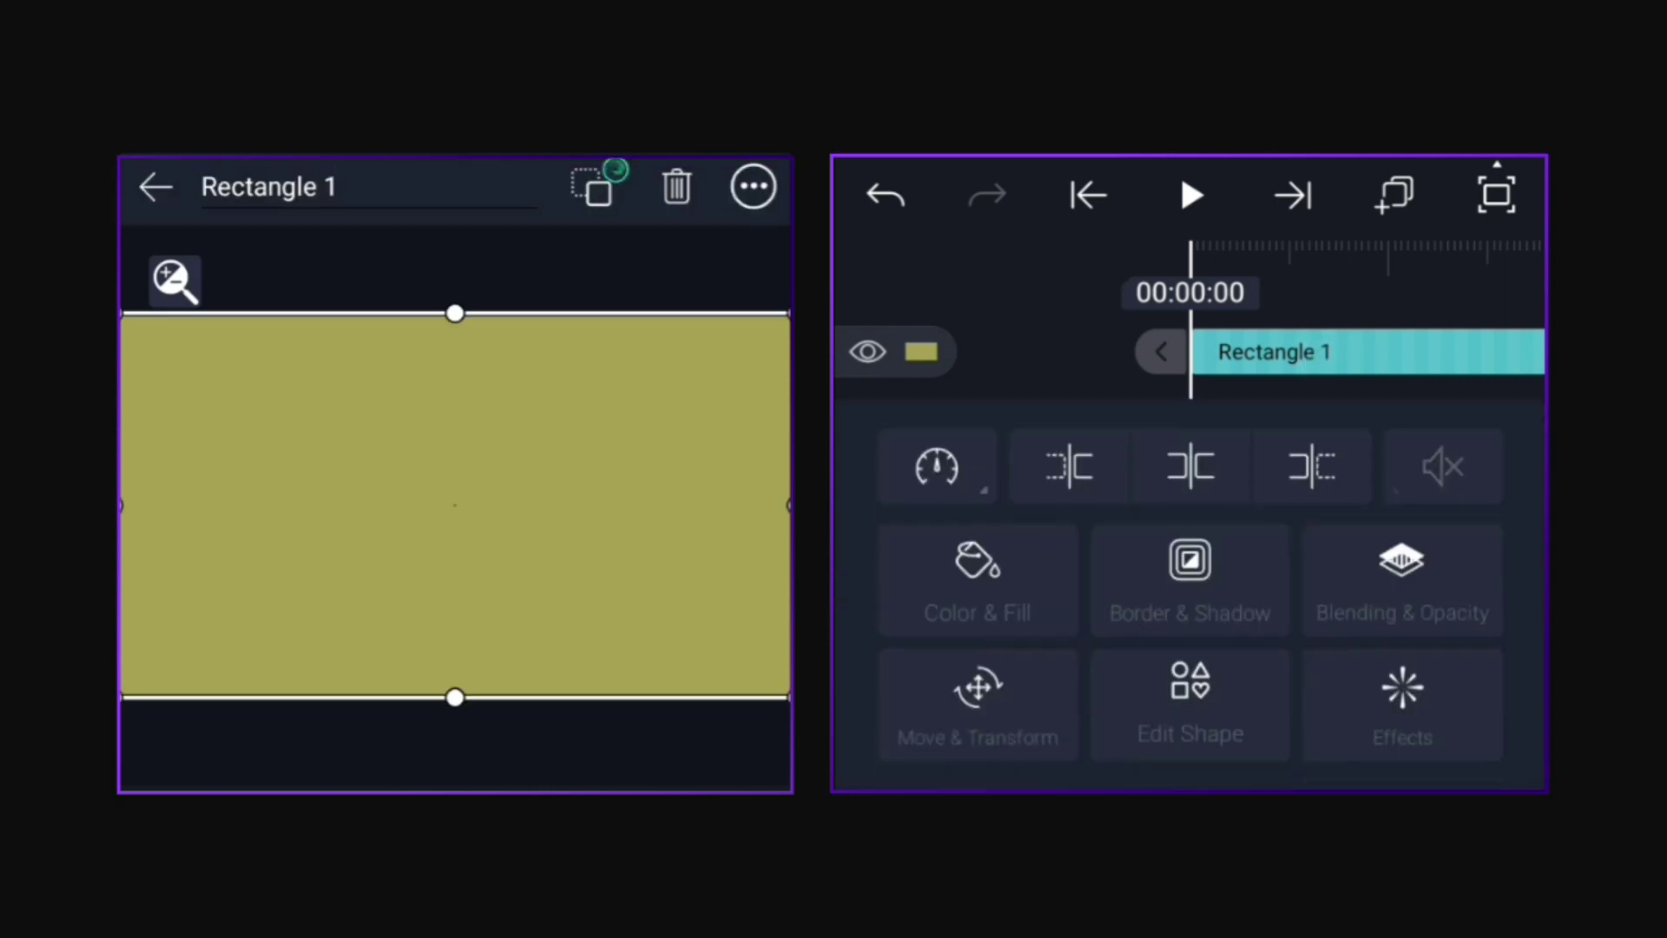
pyautogui.click(1403, 703)
pyautogui.click(1321, 450)
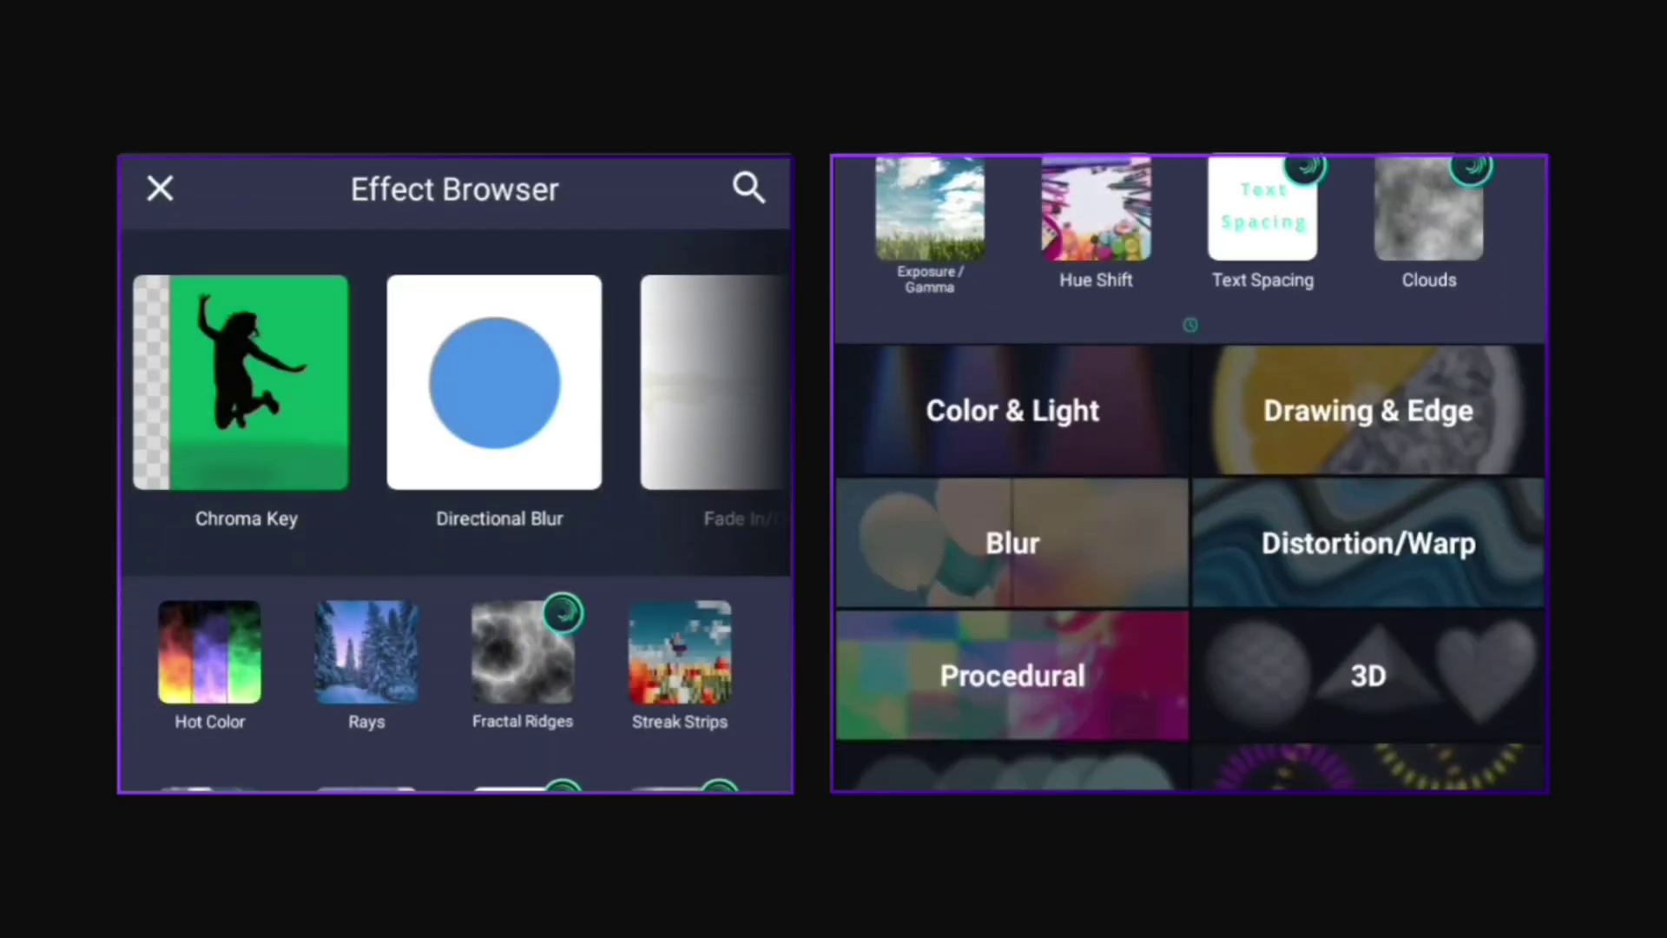
pyautogui.moveTo(1139, 638); pyautogui.dragTo(1140, 496)
pyautogui.click(1140, 496)
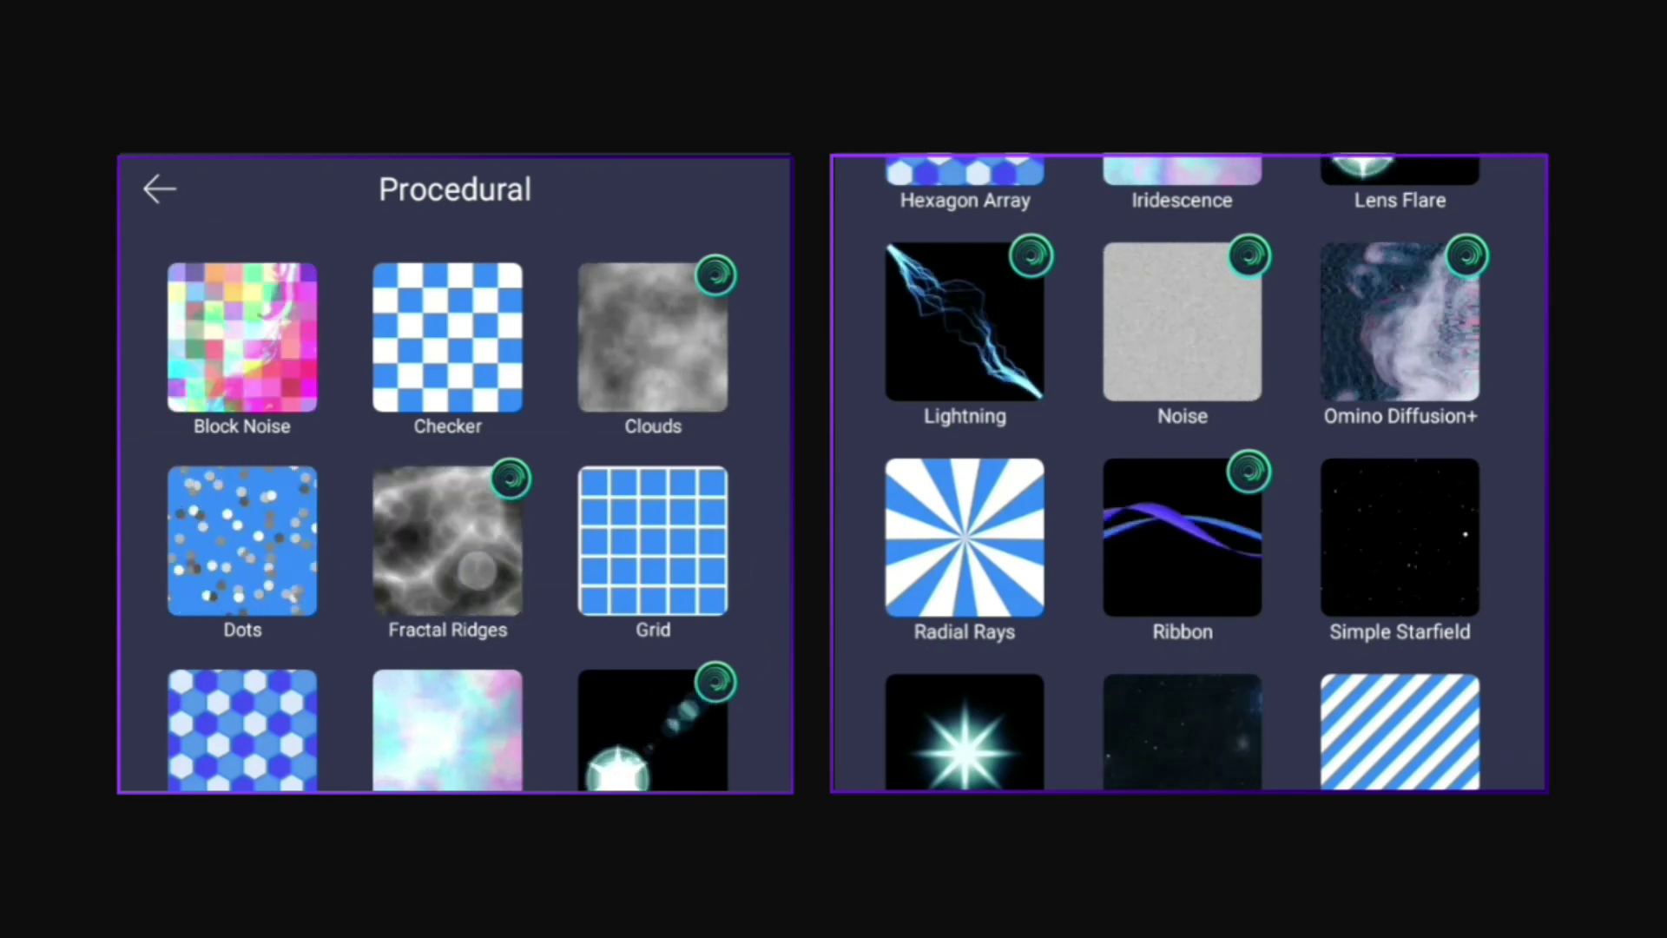
pyautogui.click(447, 540)
pyautogui.click(1265, 439)
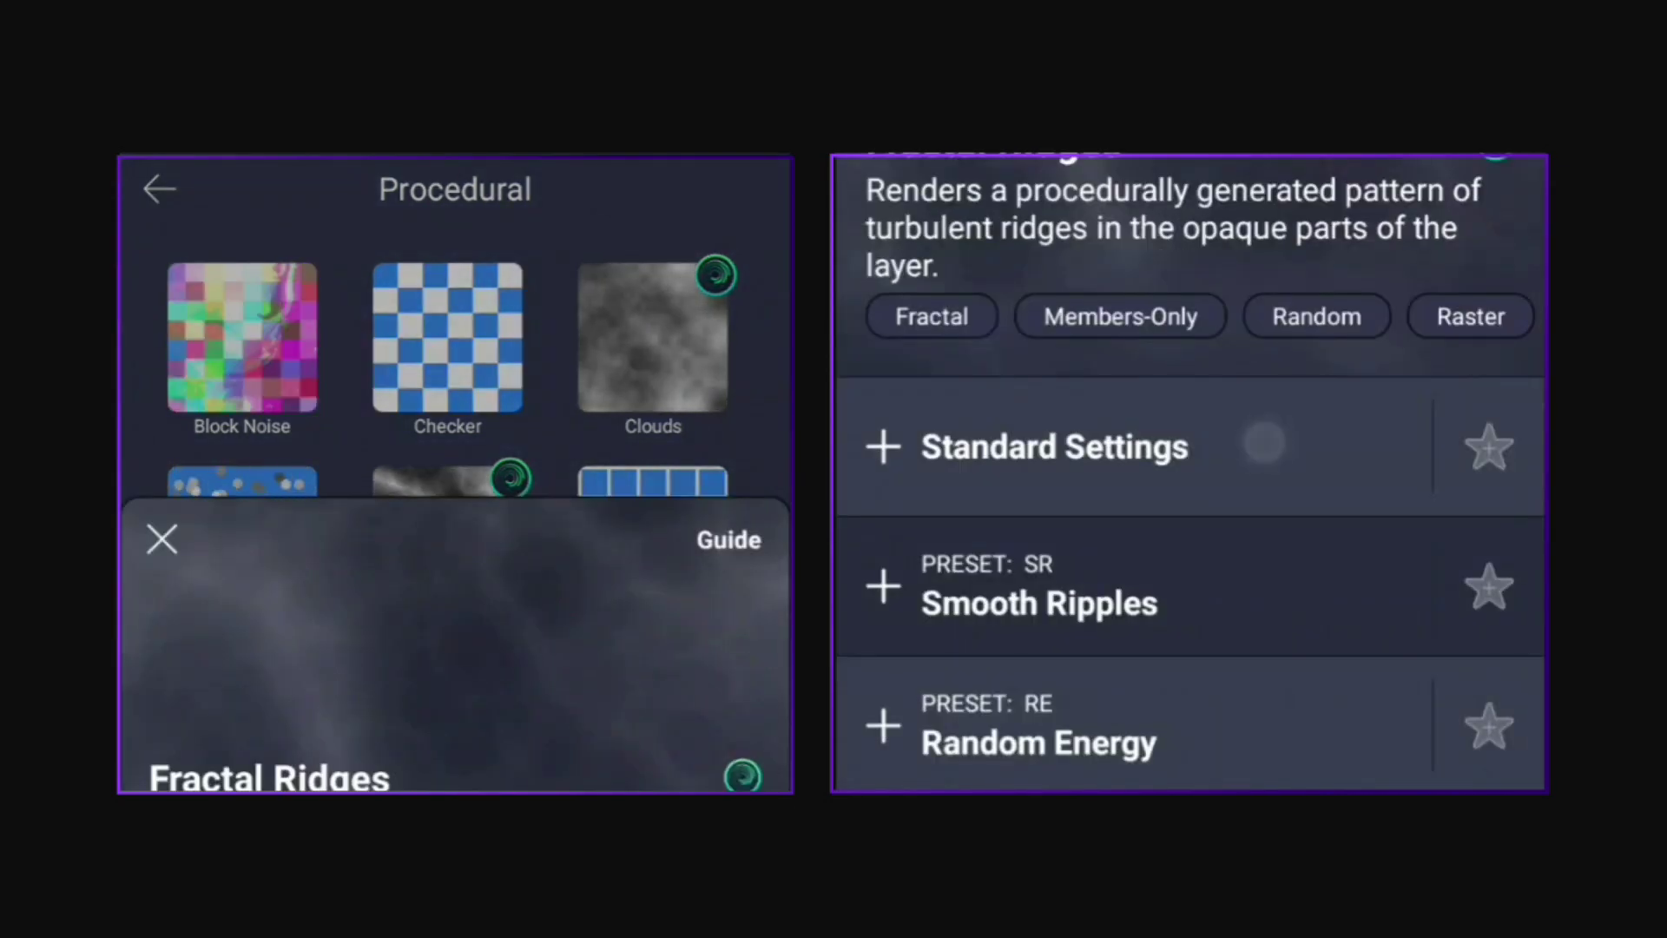
pyautogui.scroll(-5, 1346, 614)
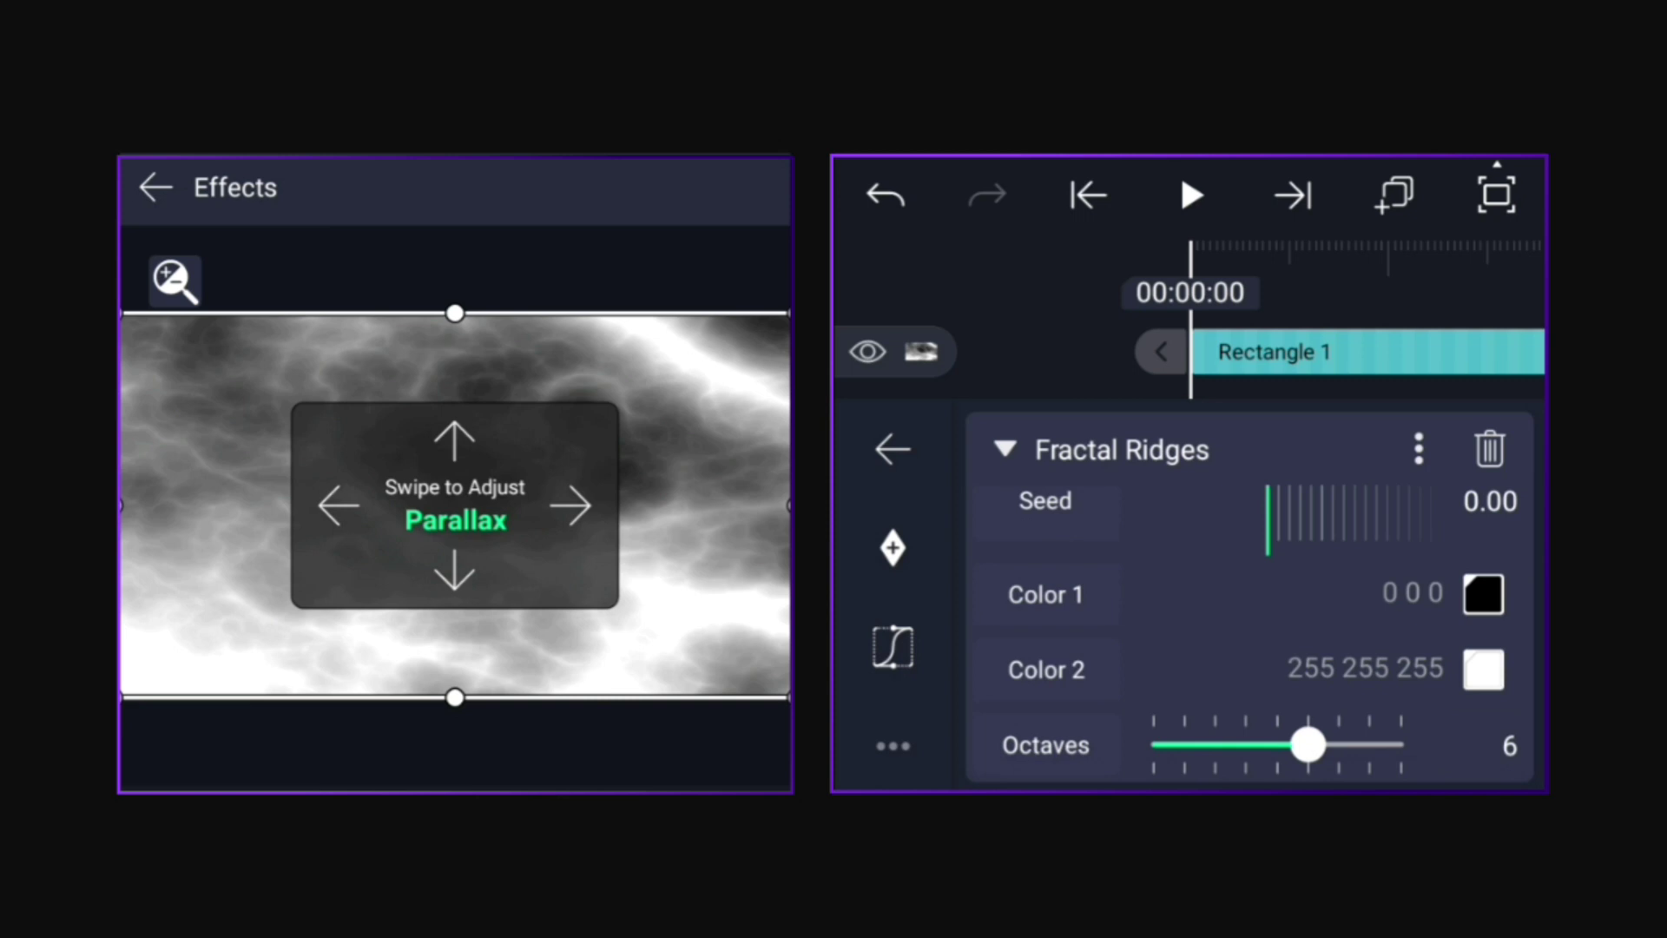
# - Lower Fractal Ridges Octaves to 1 and make Color 1 near-black
pyautogui.moveTo(1218, 741); pyautogui.dragTo(1029, 785)
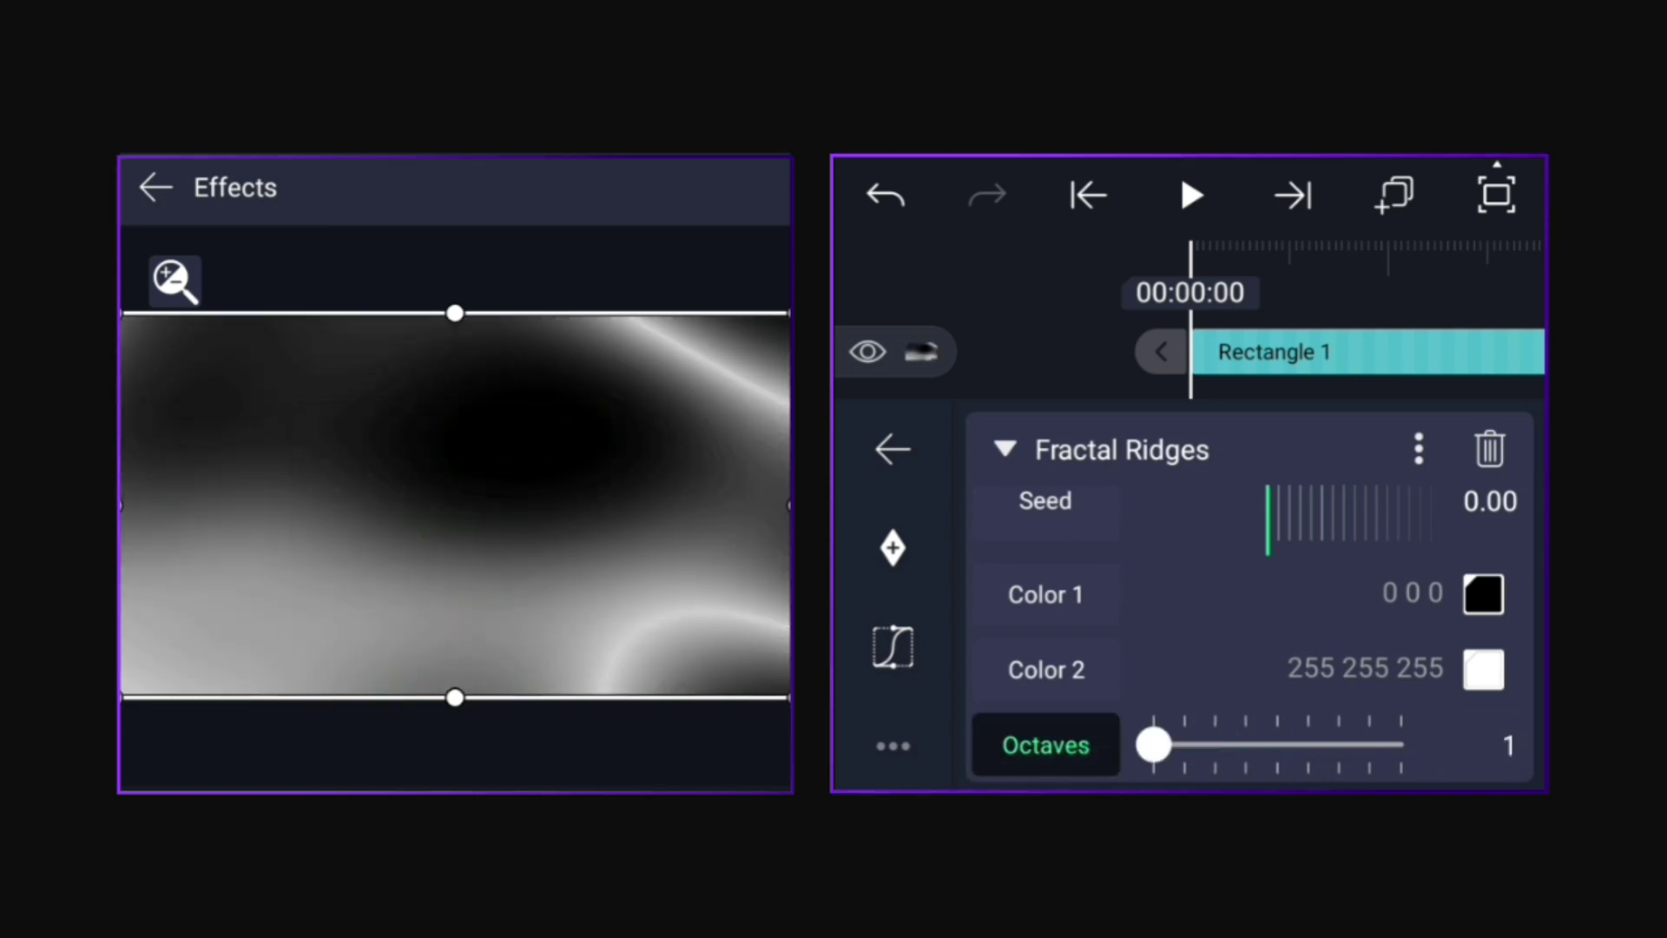
pyautogui.click(1483, 594)
pyautogui.scroll(-2, 1170, 440)
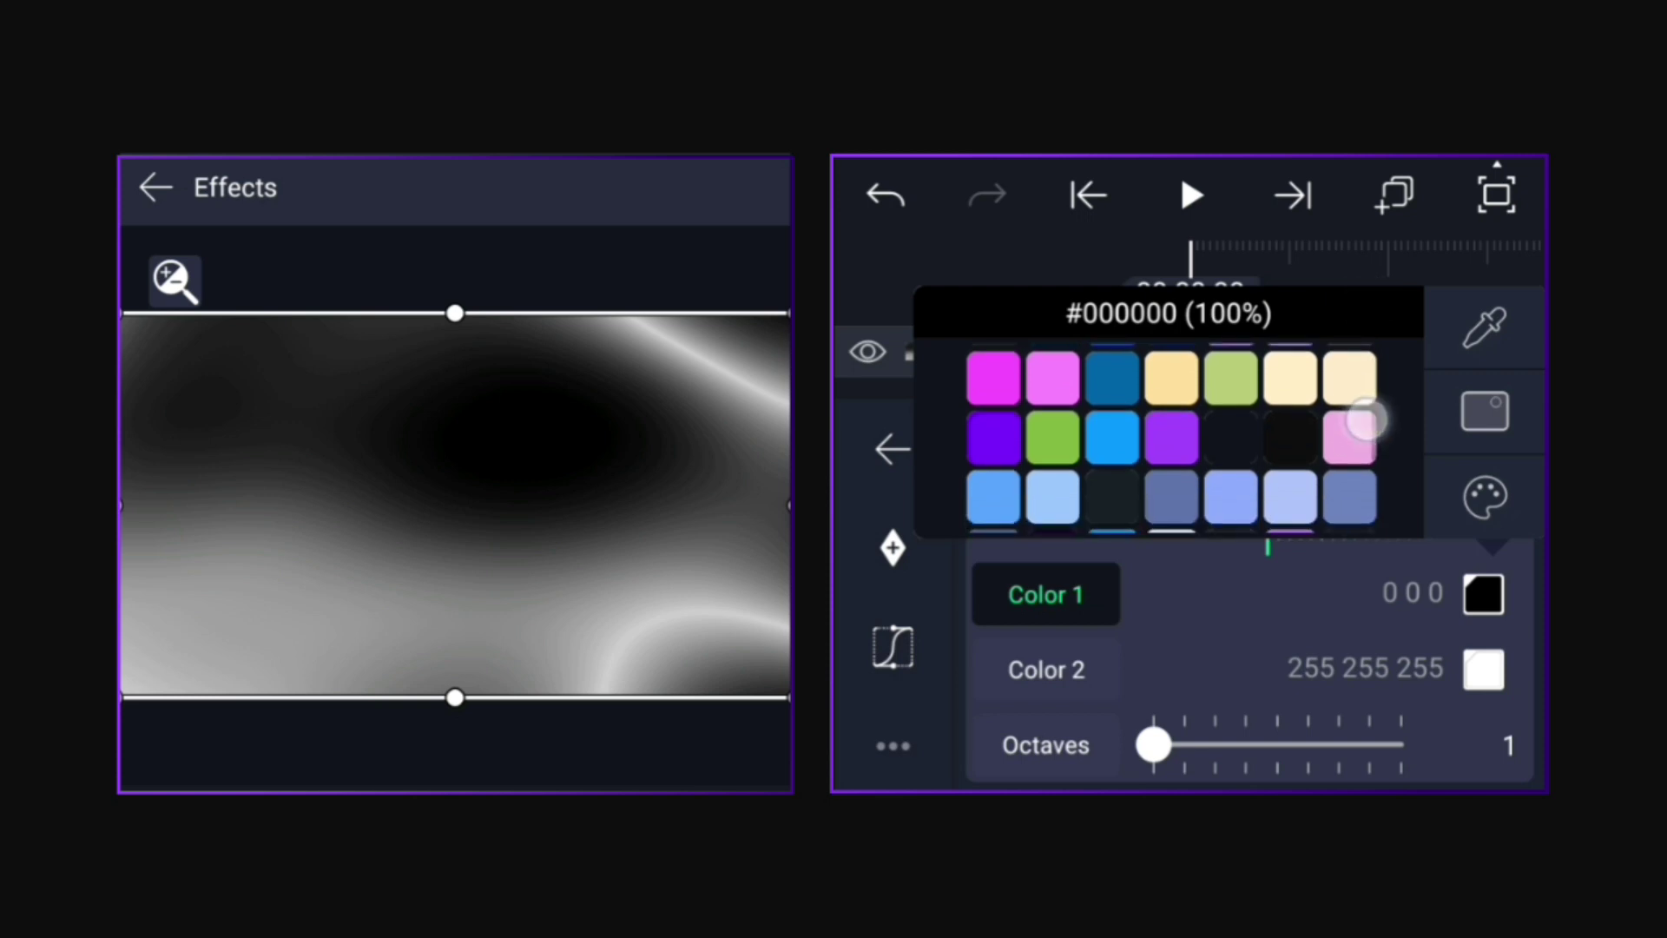
pyautogui.click(1290, 438)
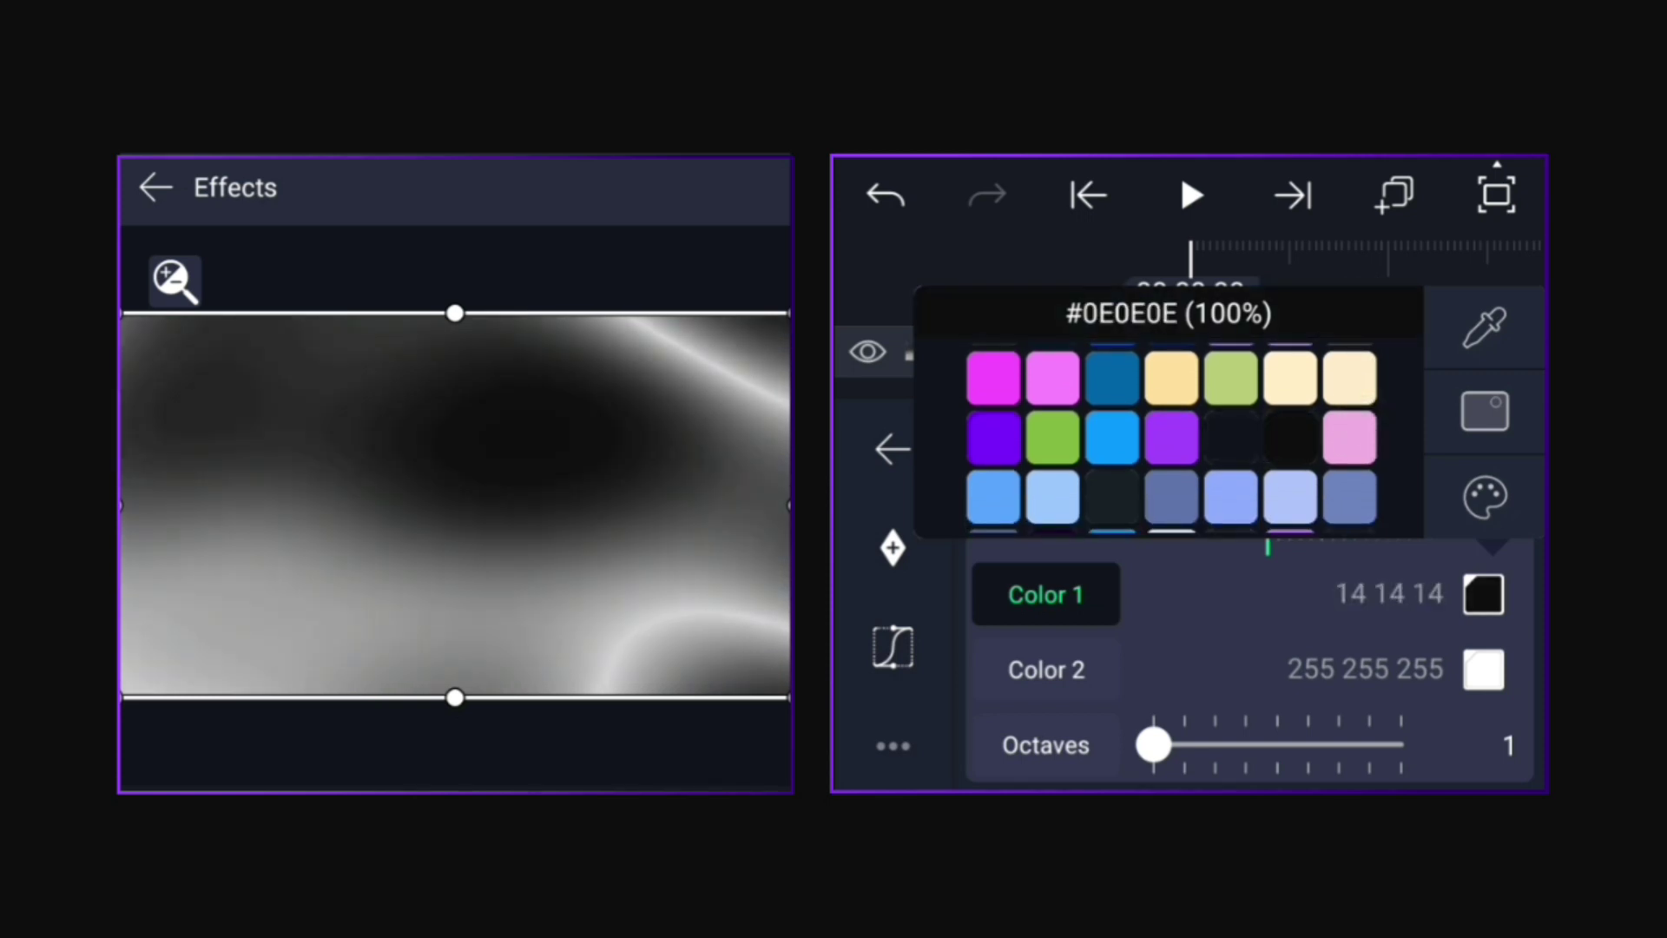
# - Set Fractal Ridges Color 2 to yellow-green (223 253 0)
pyautogui.click(1483, 669)
pyautogui.scroll(-3, 1170, 509)
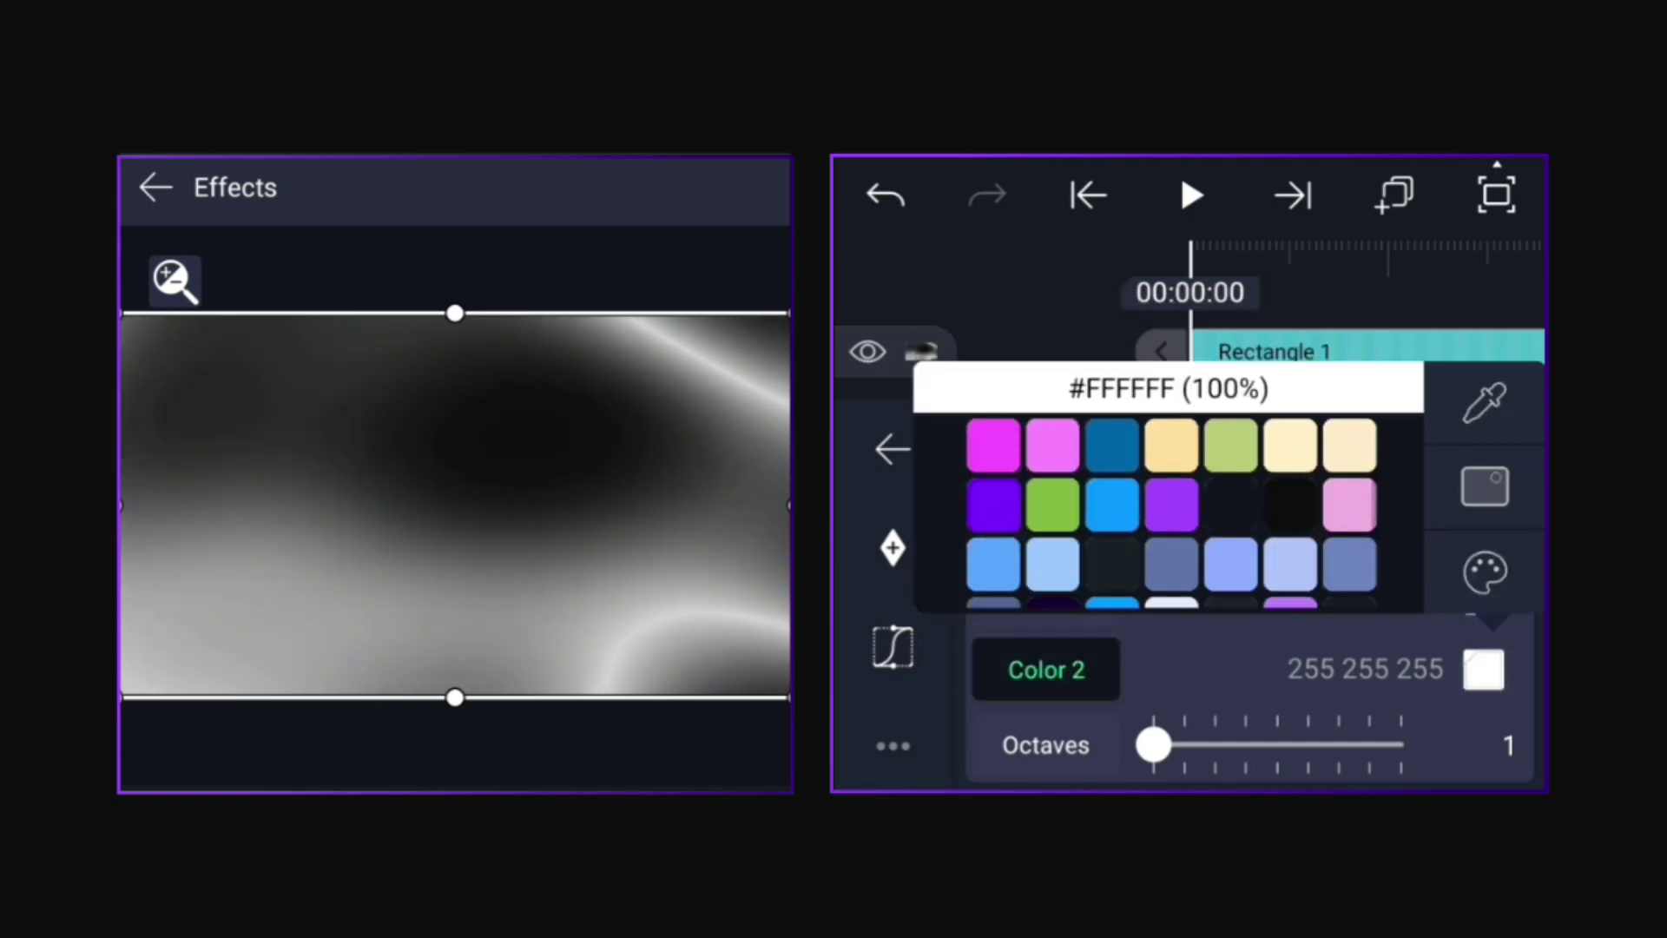
pyautogui.scroll(-3, 1171, 509)
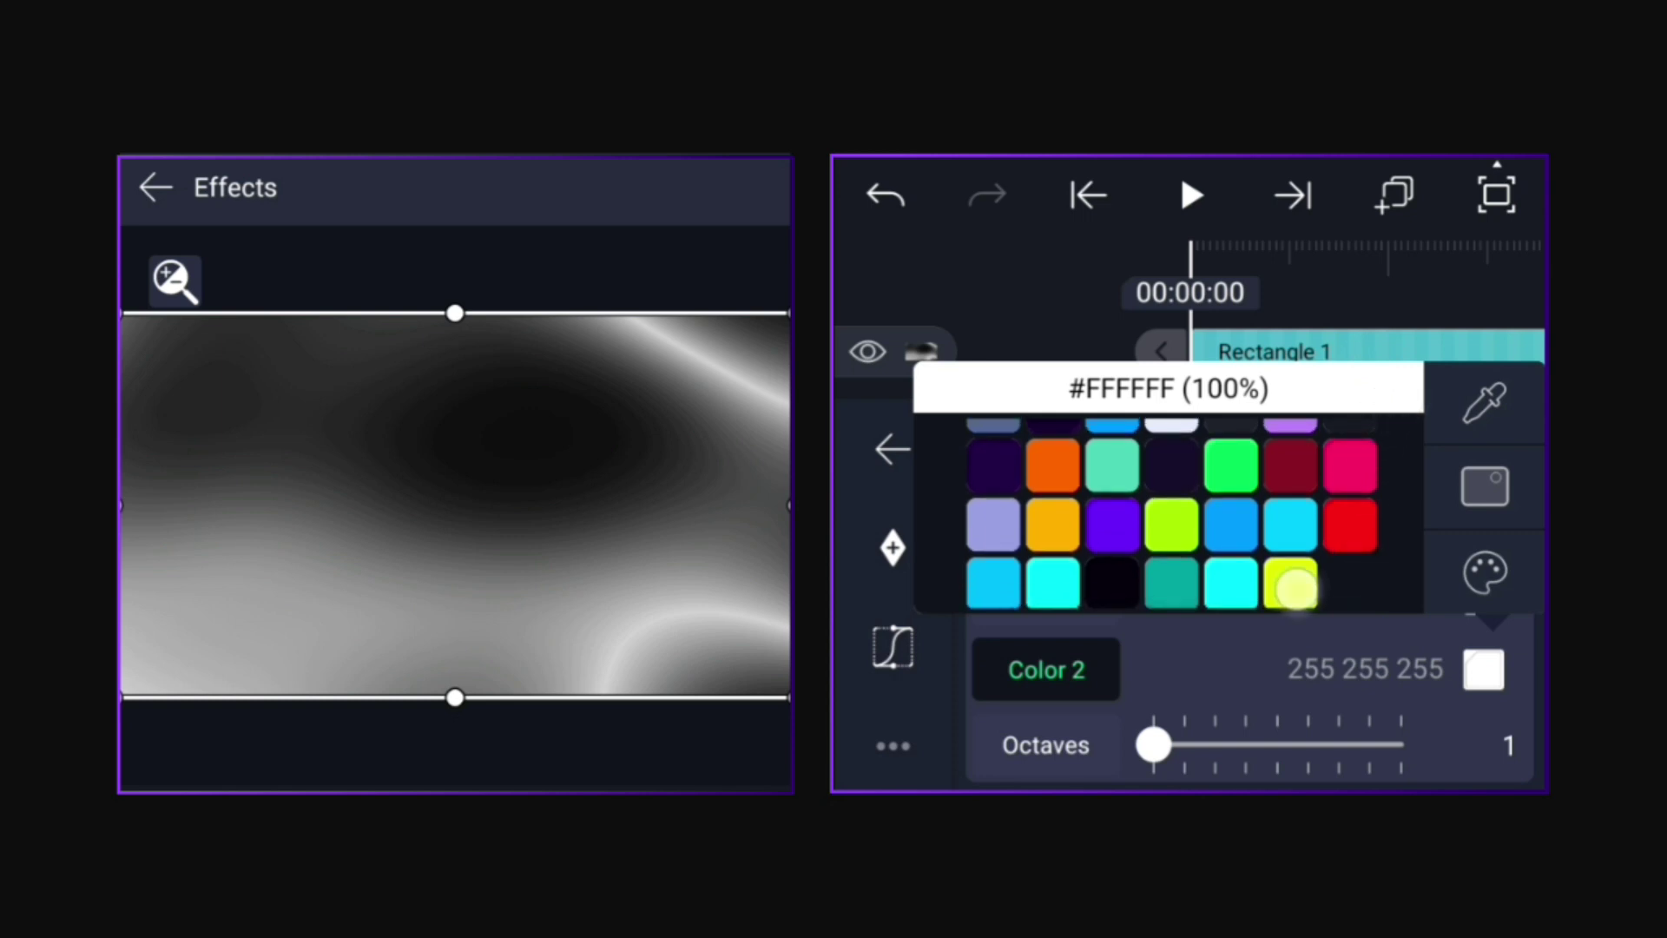
pyautogui.click(1293, 585)
pyautogui.click(1236, 585)
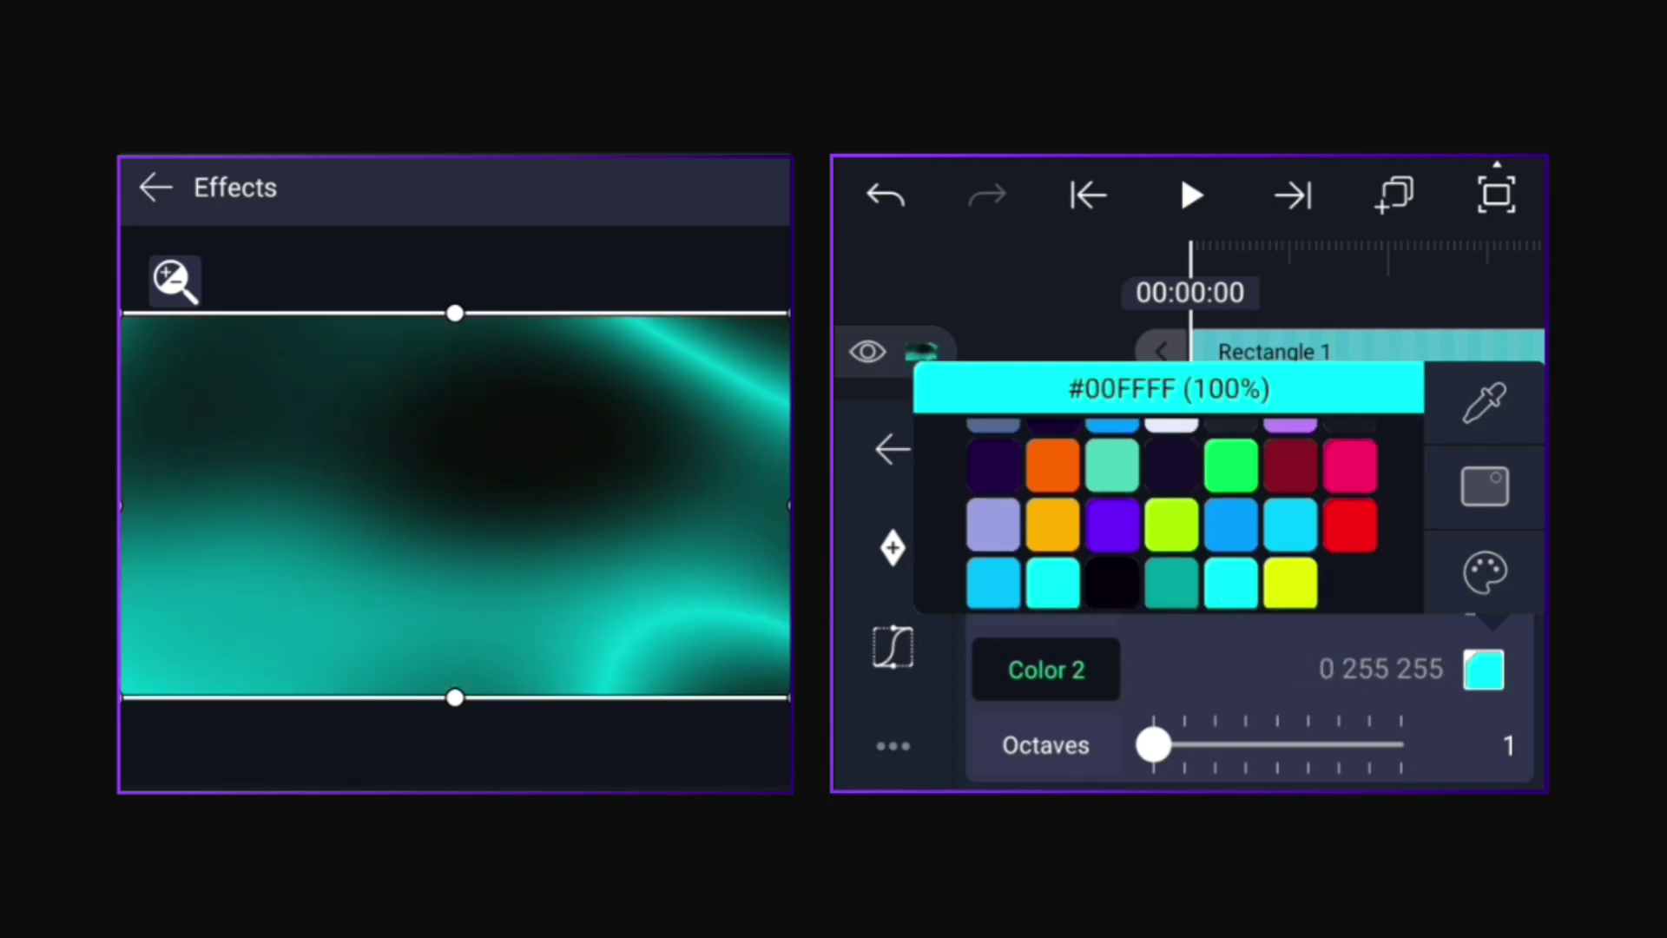
pyautogui.click(1292, 585)
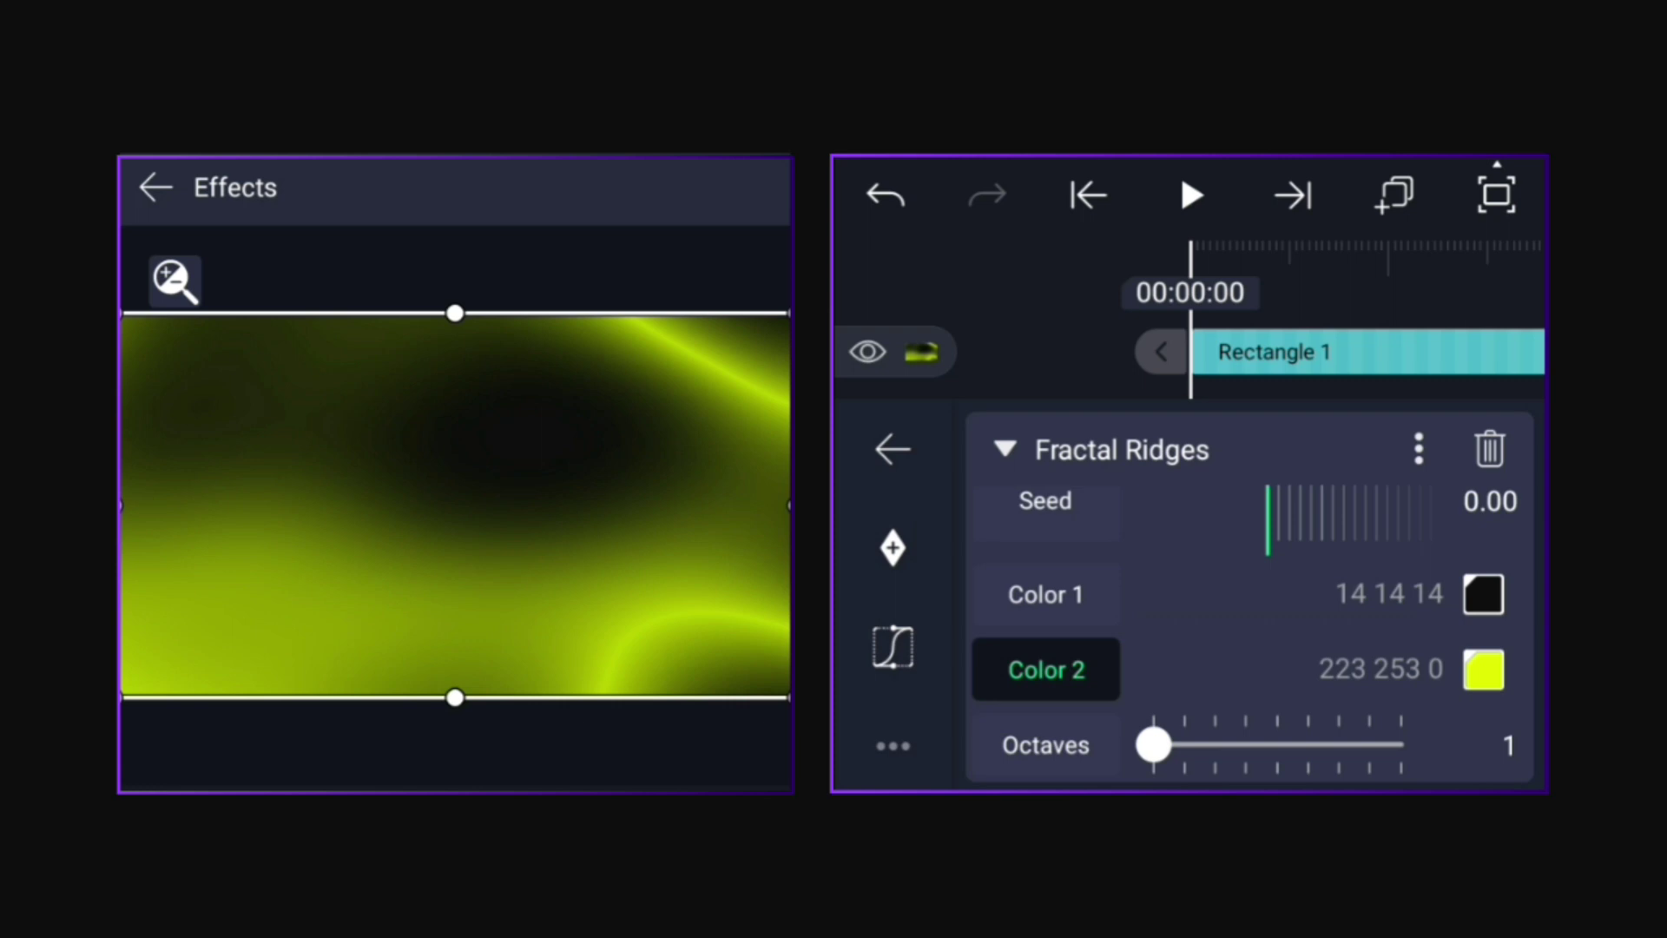
pyautogui.scroll(3, 1333, 673)
pyautogui.scroll(-1, 1297, 688)
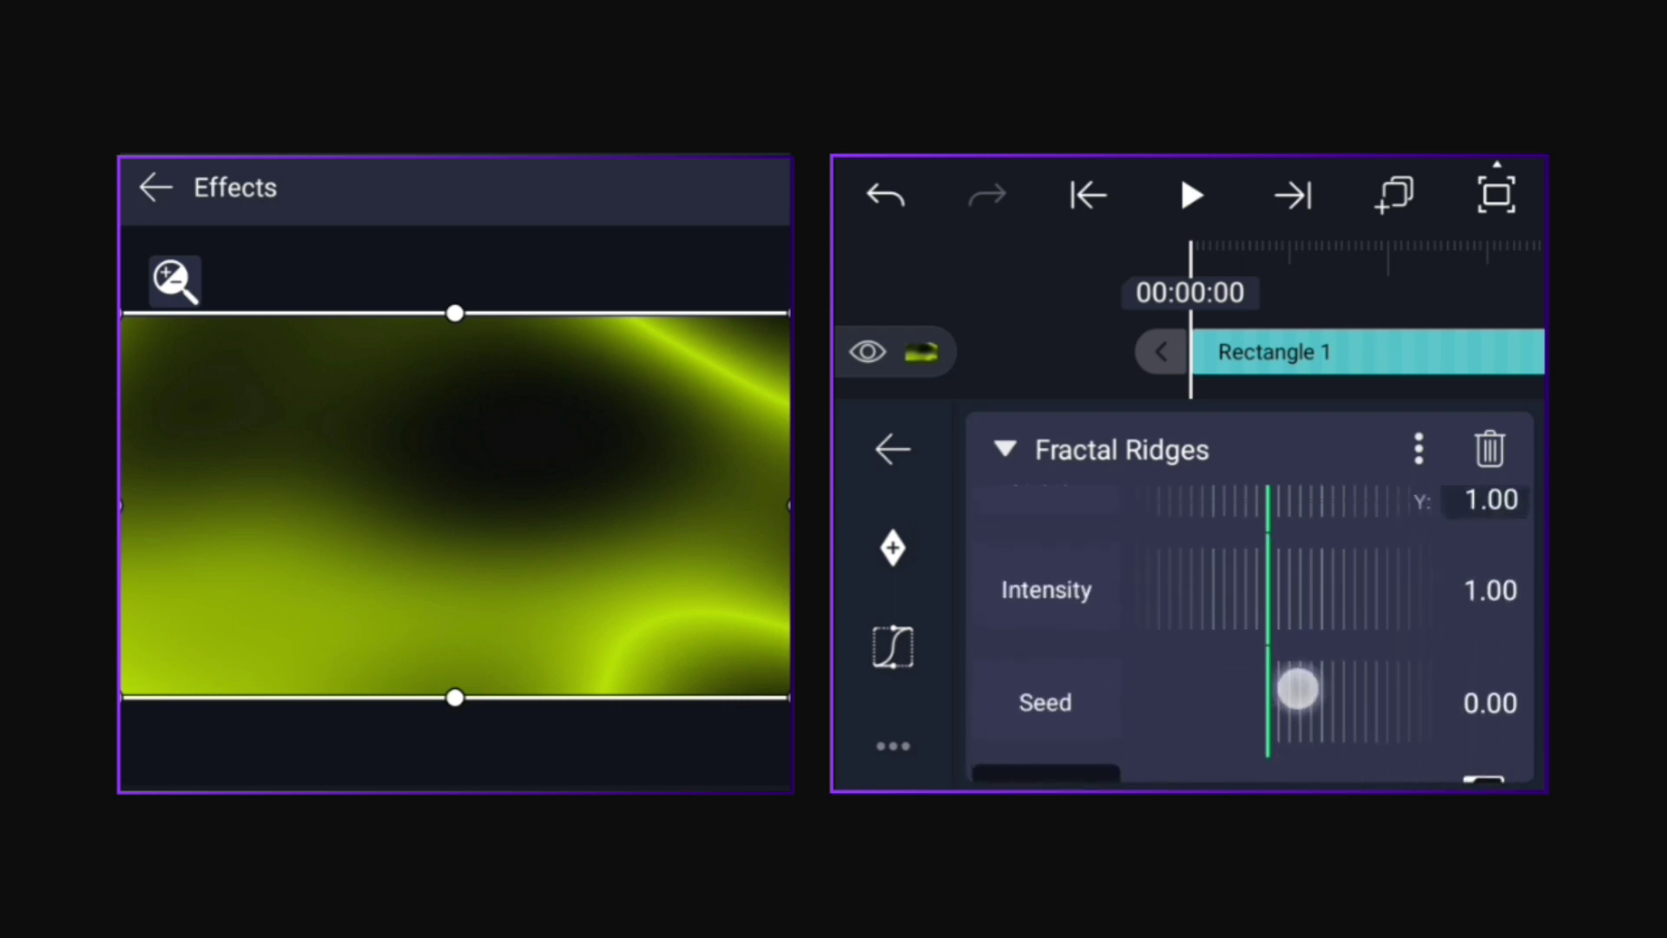
# - Raise Fractal Ridges Intensity to 1.50 and lower Scale to 0.99
pyautogui.moveTo(1355, 590); pyautogui.dragTo(1198, 588)
pyautogui.scroll(2, 1310, 699)
pyautogui.scroll(2, 1317, 778)
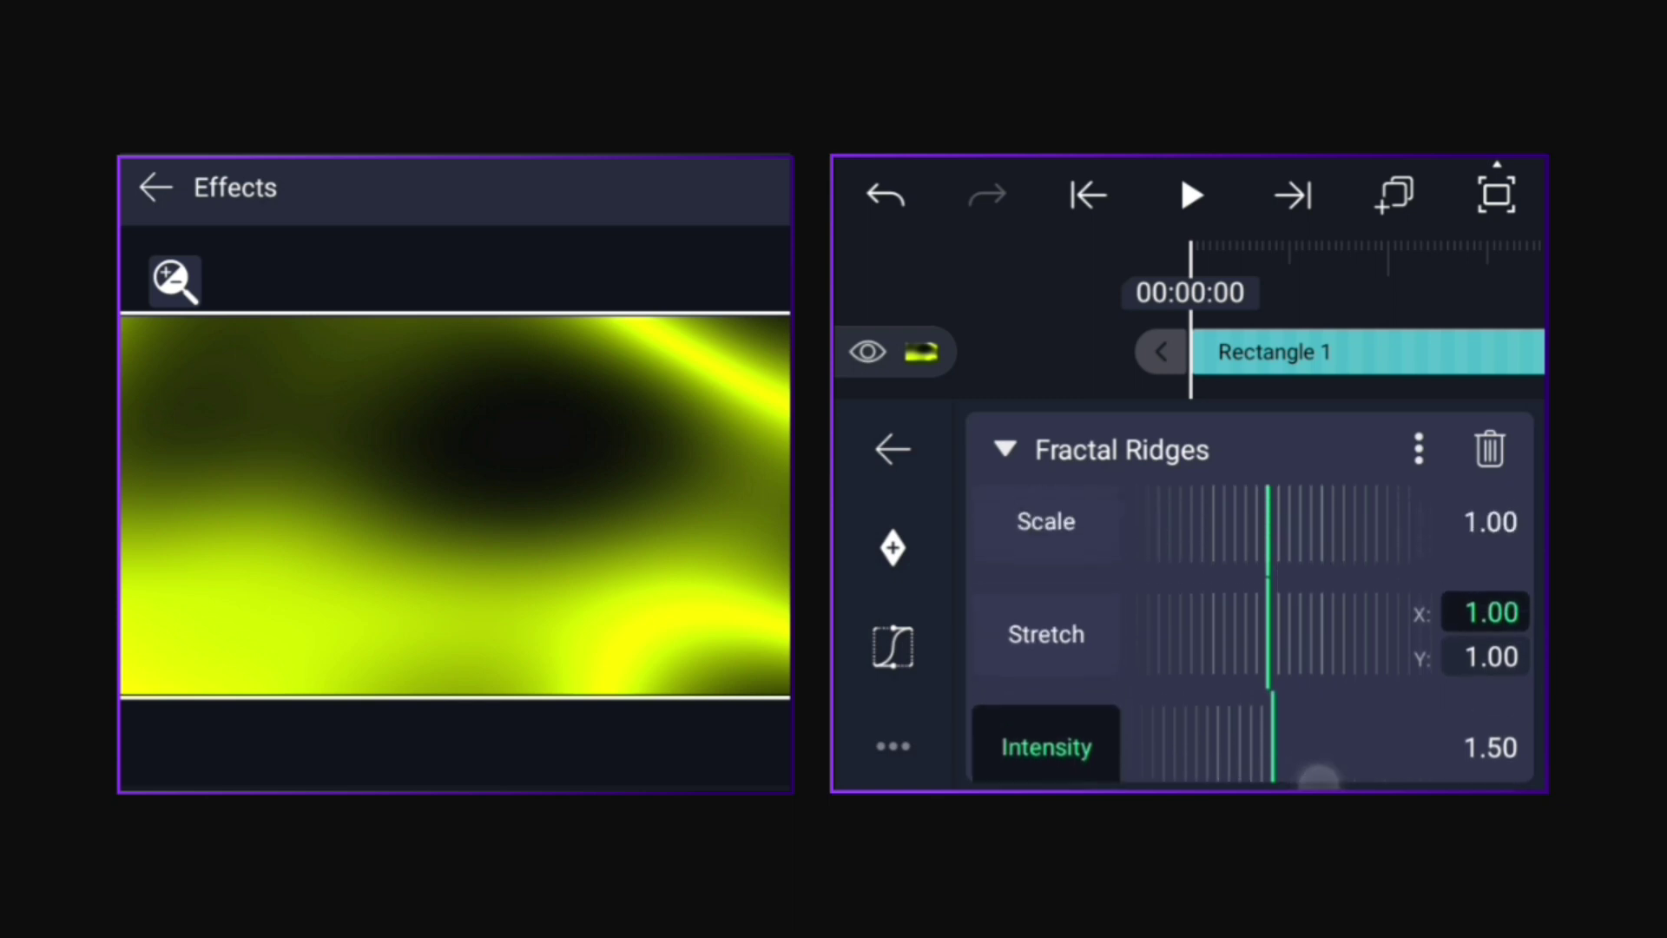
pyautogui.scroll(2, 1302, 712)
pyautogui.moveTo(1317, 630)
pyautogui.mouseDown()
pyautogui.moveTo(1158, 678)
pyautogui.moveTo(1258, 666)
pyautogui.moveTo(1232, 696)
pyautogui.mouseUp()
pyautogui.scroll(1, 1265, 704)
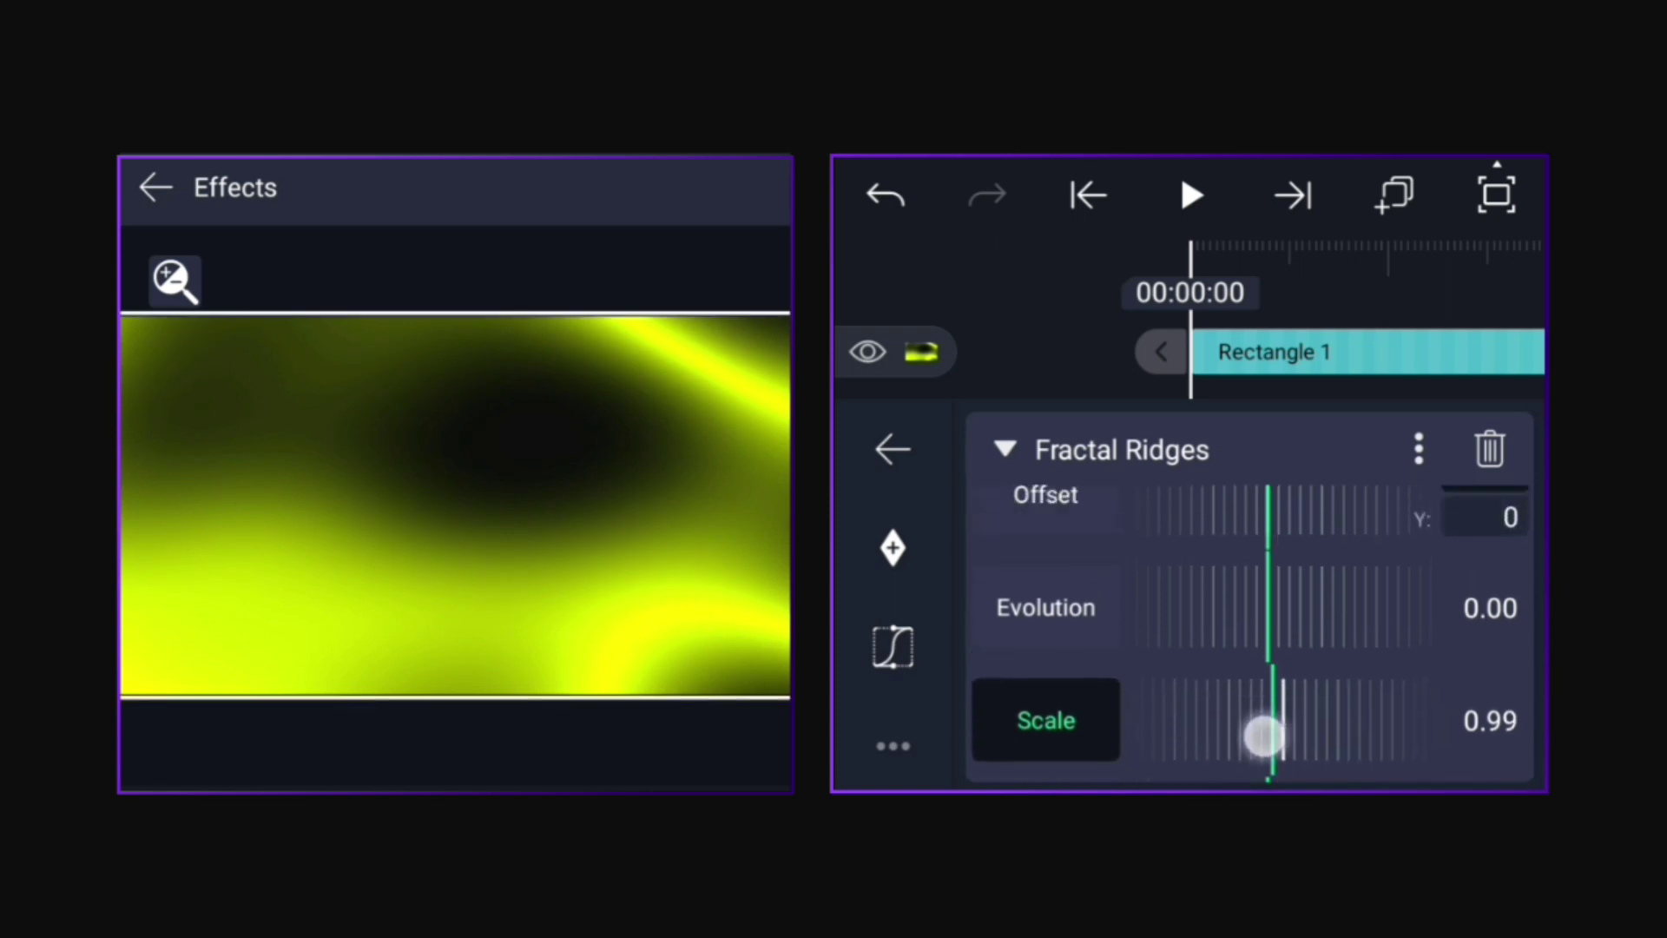
pyautogui.scroll(1, 1265, 734)
# - Keyframe Fractal Ridges Evolution to rise to 1.41 by the clip's end
pyautogui.click(1046, 664)
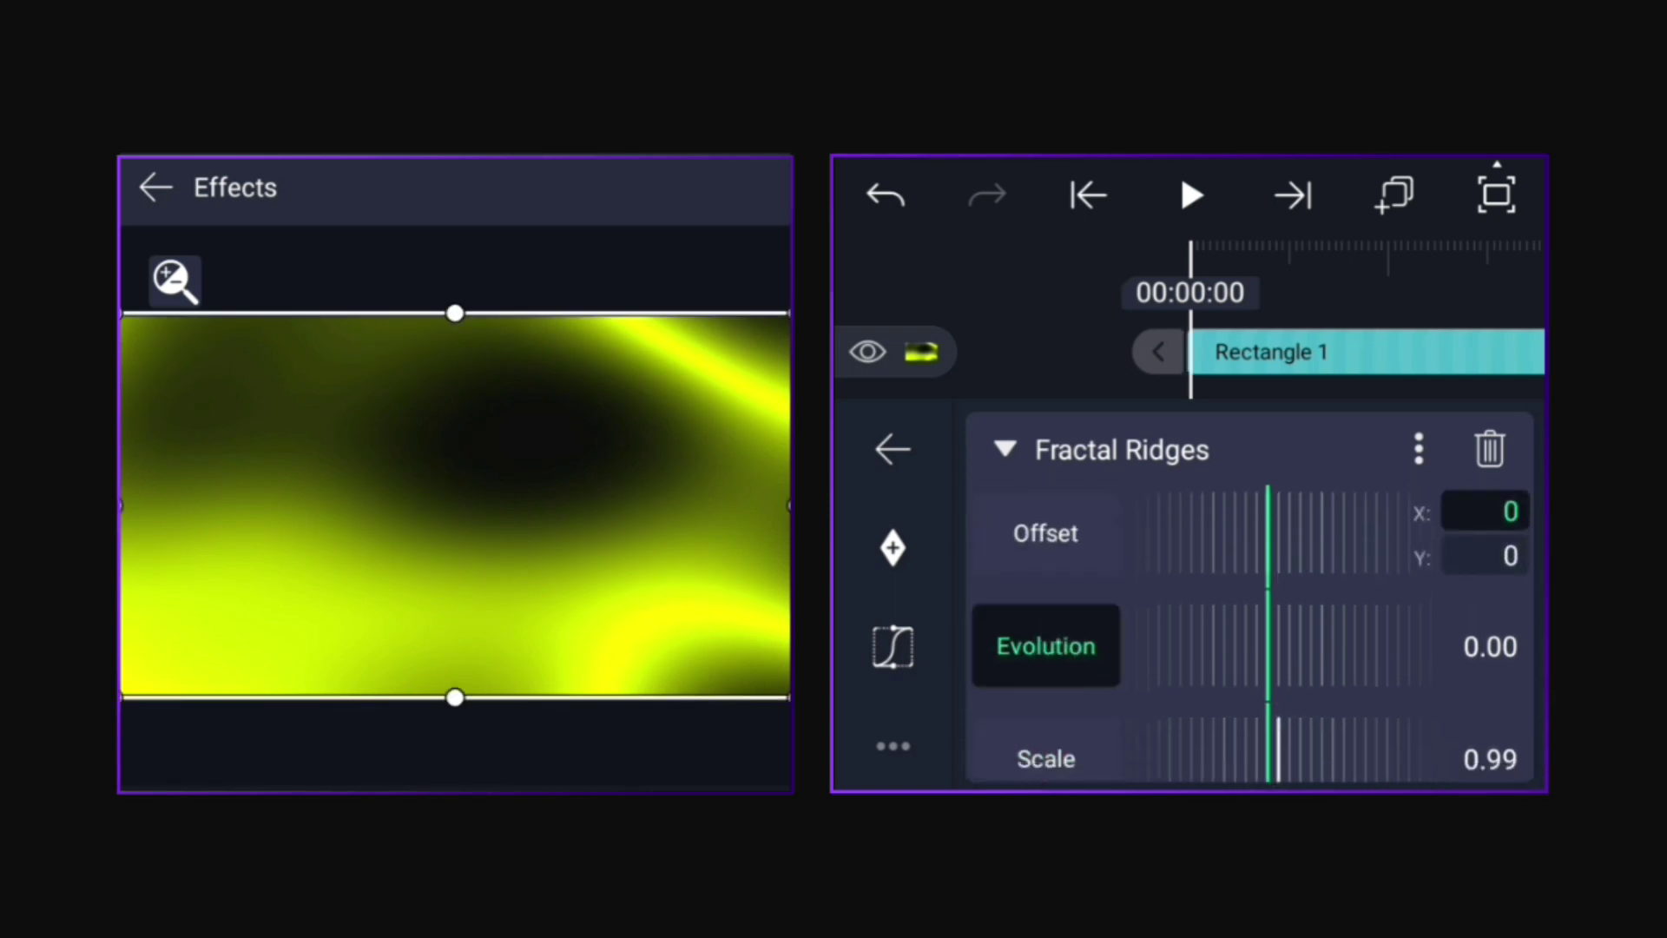
pyautogui.click(1293, 195)
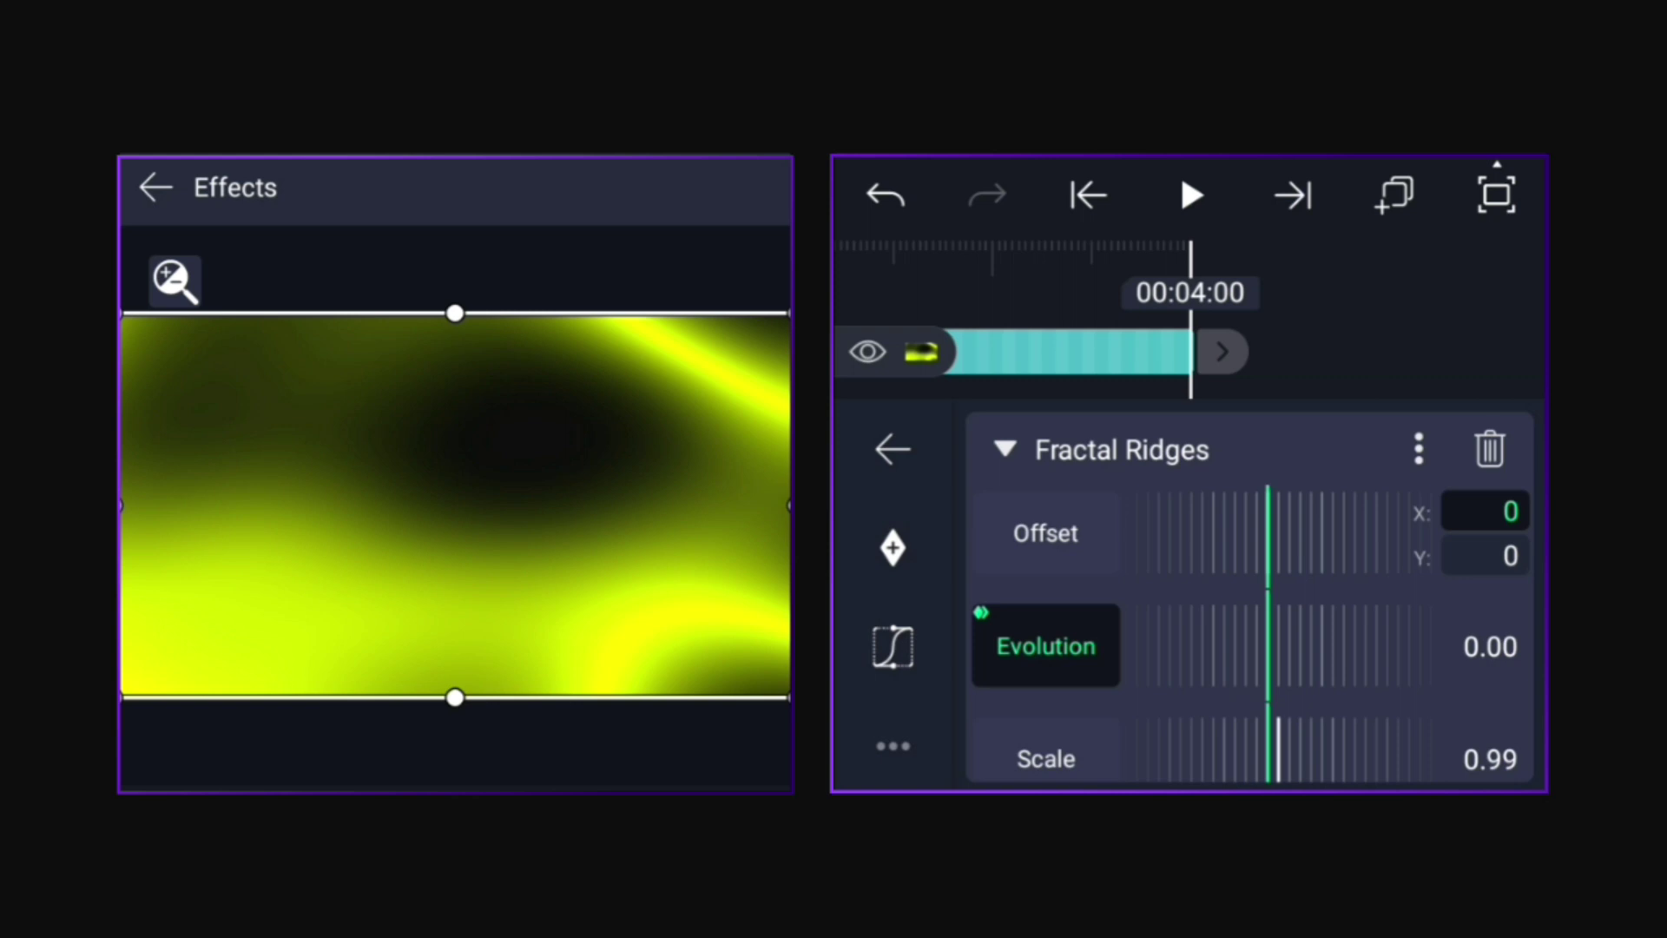
pyautogui.moveTo(1241, 672)
pyautogui.mouseDown()
pyautogui.moveTo(1251, 656)
pyautogui.moveTo(1116, 655)
pyautogui.moveTo(1172, 670)
pyautogui.moveTo(1034, 741)
pyautogui.mouseUp()
pyautogui.moveTo(1173, 352)
pyautogui.mouseDown()
pyautogui.moveTo(1329, 320)
pyautogui.moveTo(1143, 394)
pyautogui.moveTo(1062, 456)
pyautogui.moveTo(1250, 430)
pyautogui.mouseUp()
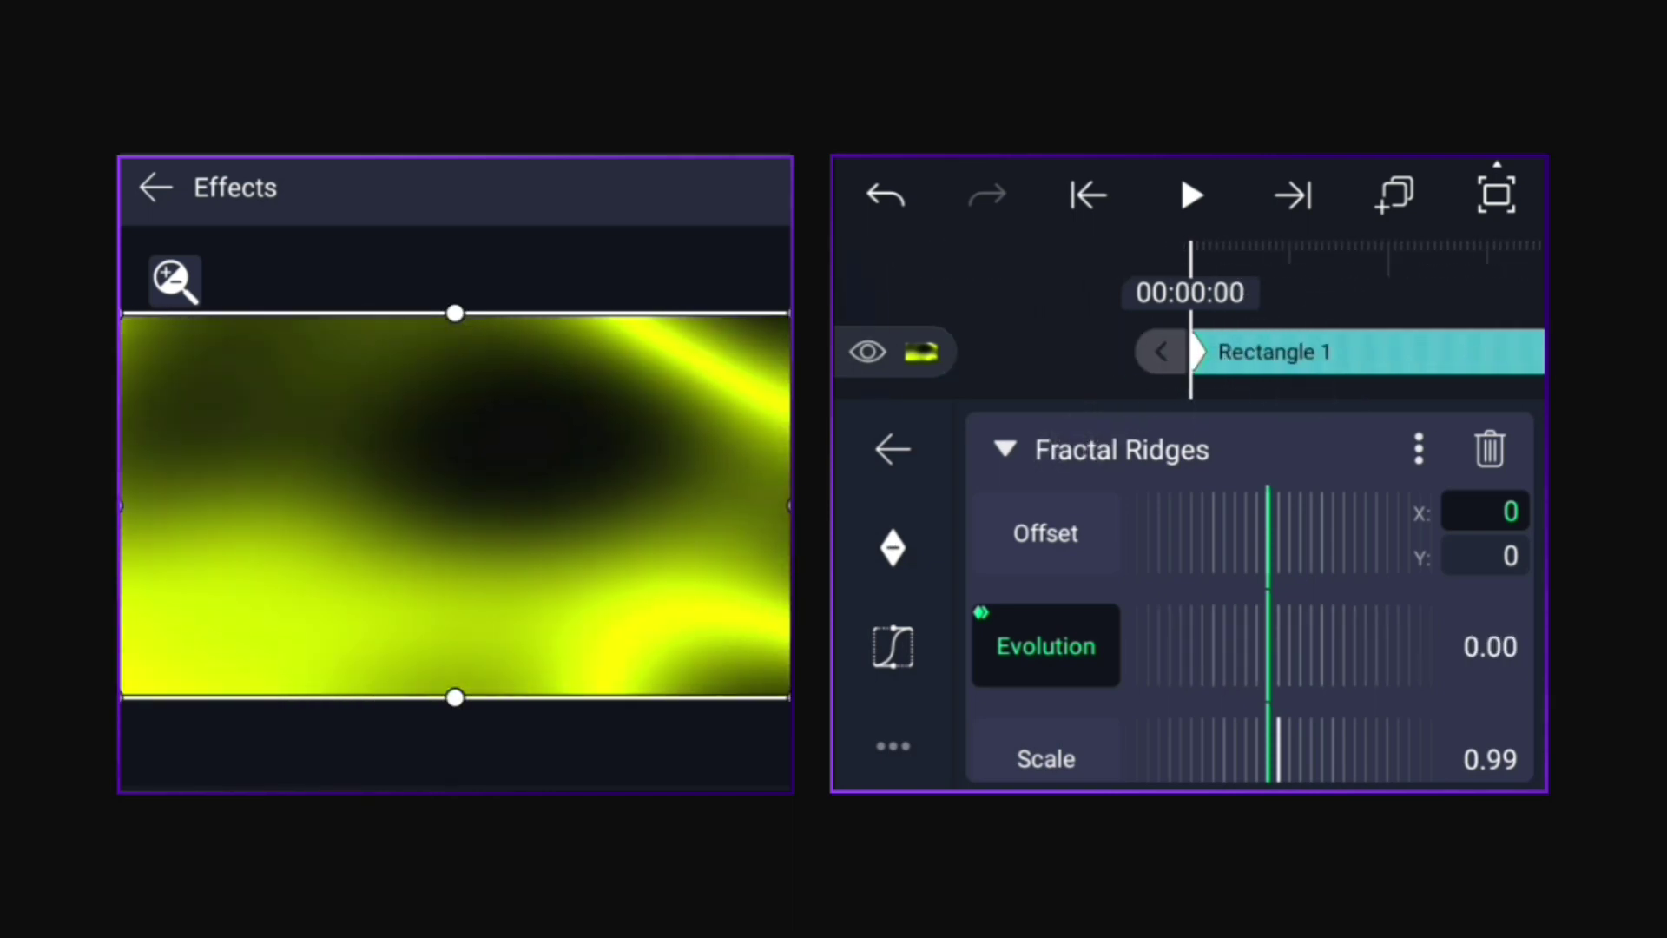
# - Keyframe Offset so the pattern shifts horizontally to 361 by the clip's end
pyautogui.click(1045, 533)
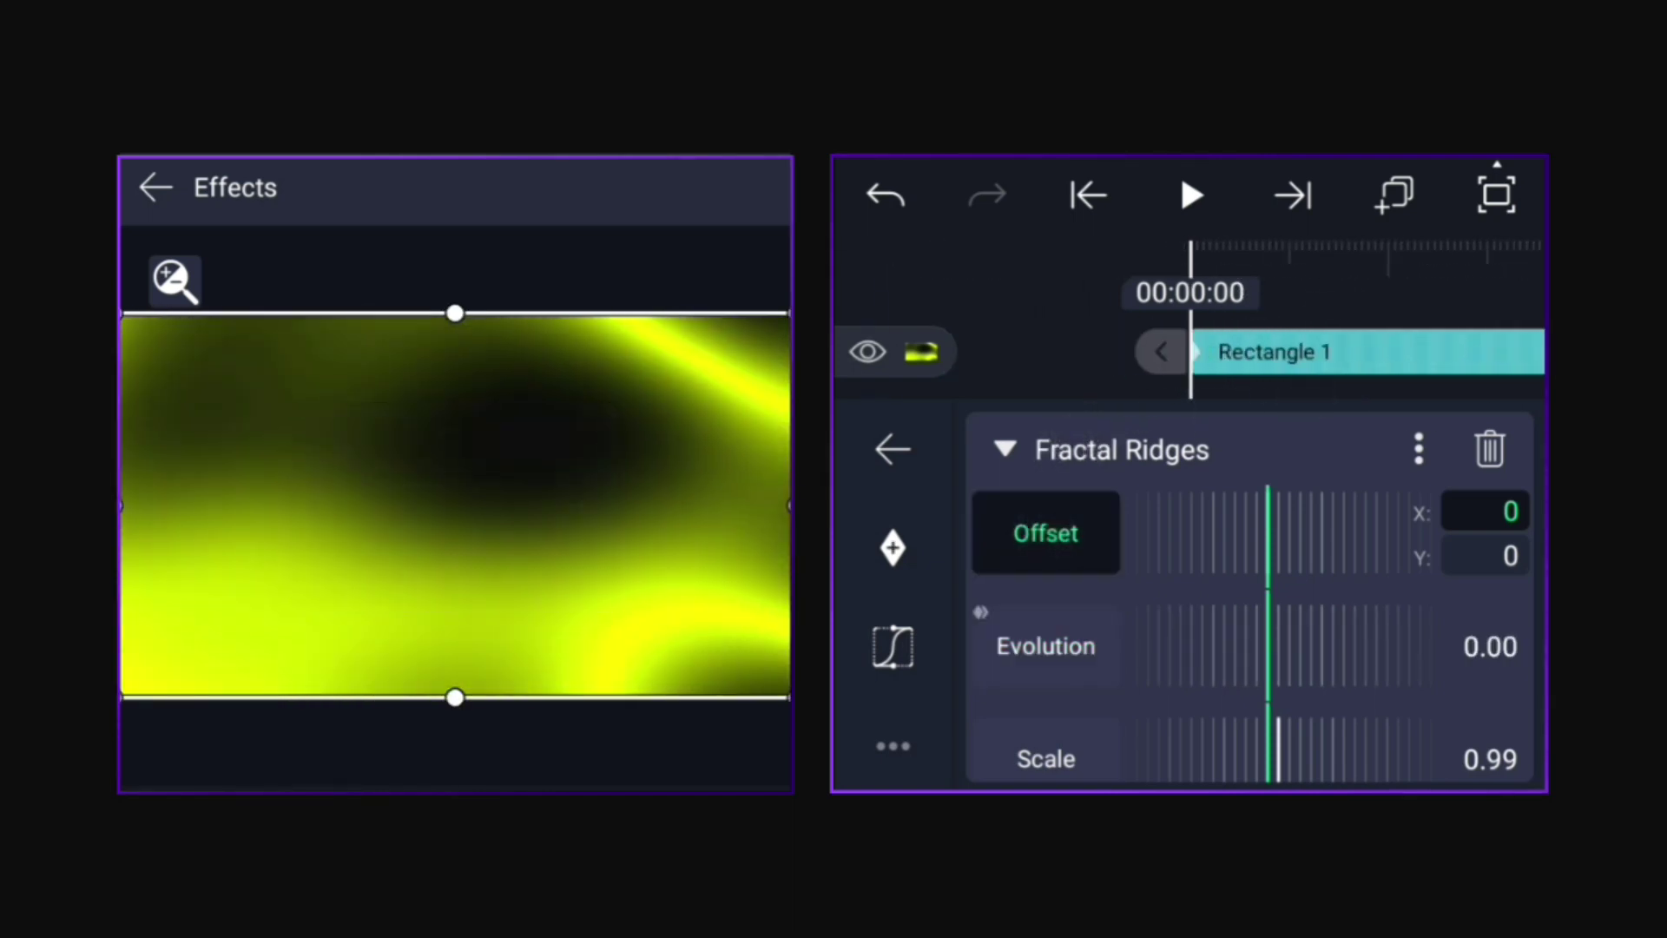
pyautogui.click(895, 552)
pyautogui.click(1294, 195)
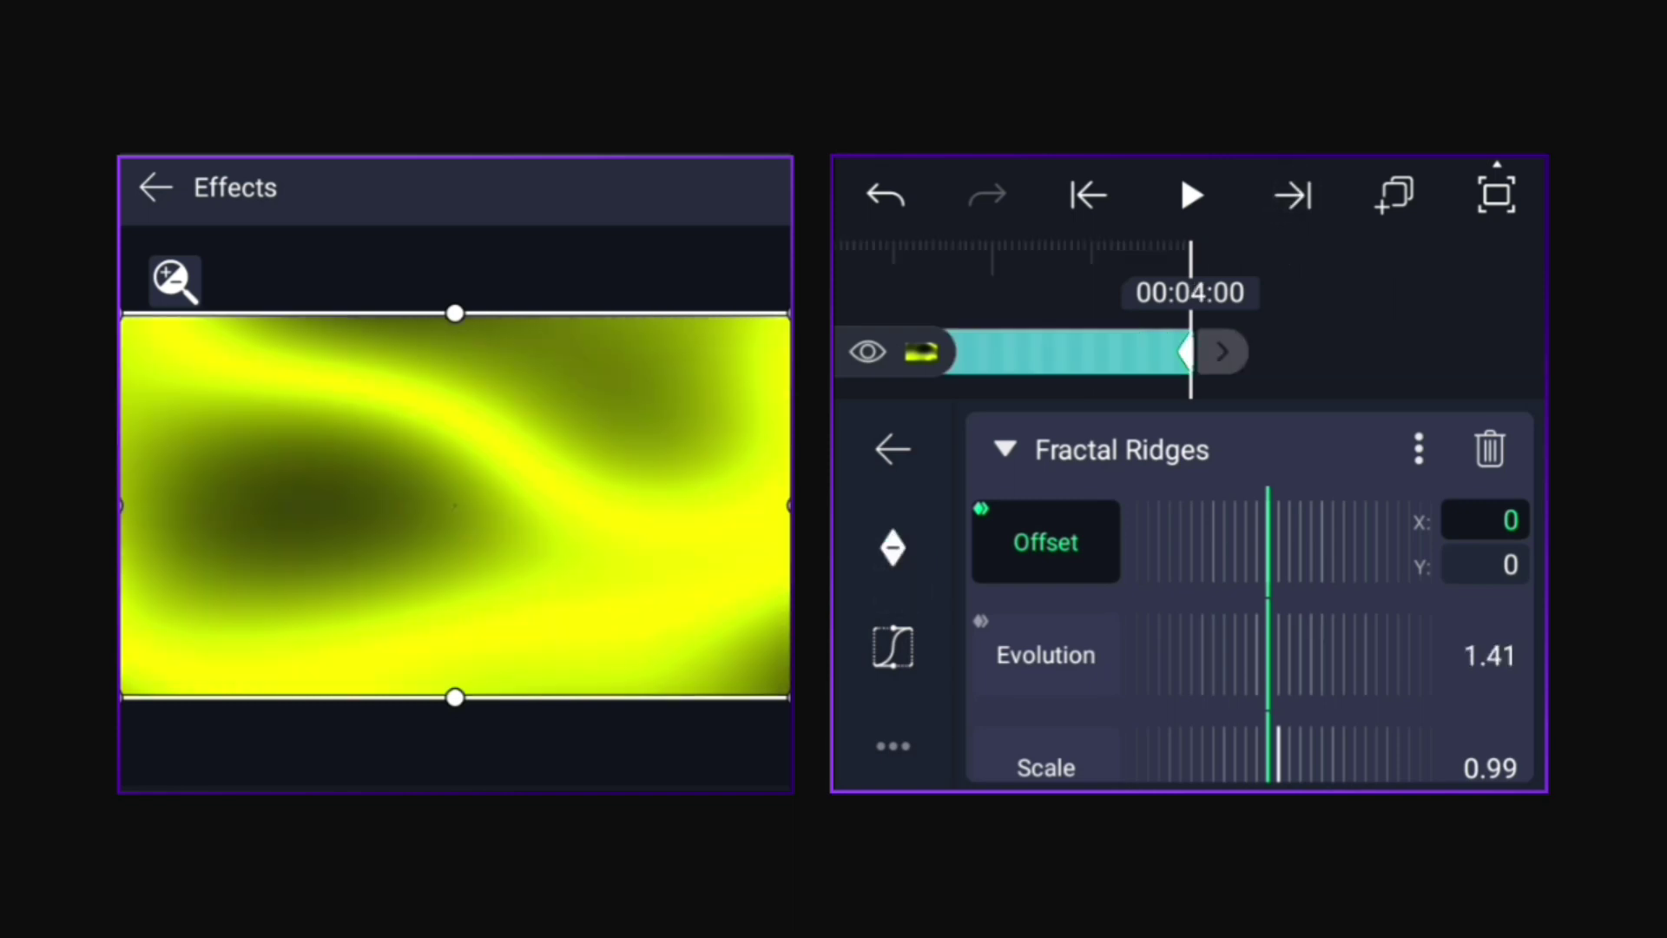
pyautogui.moveTo(1197, 547)
pyautogui.mouseDown()
pyautogui.moveTo(1212, 547)
pyautogui.moveTo(1170, 561)
pyautogui.mouseUp()
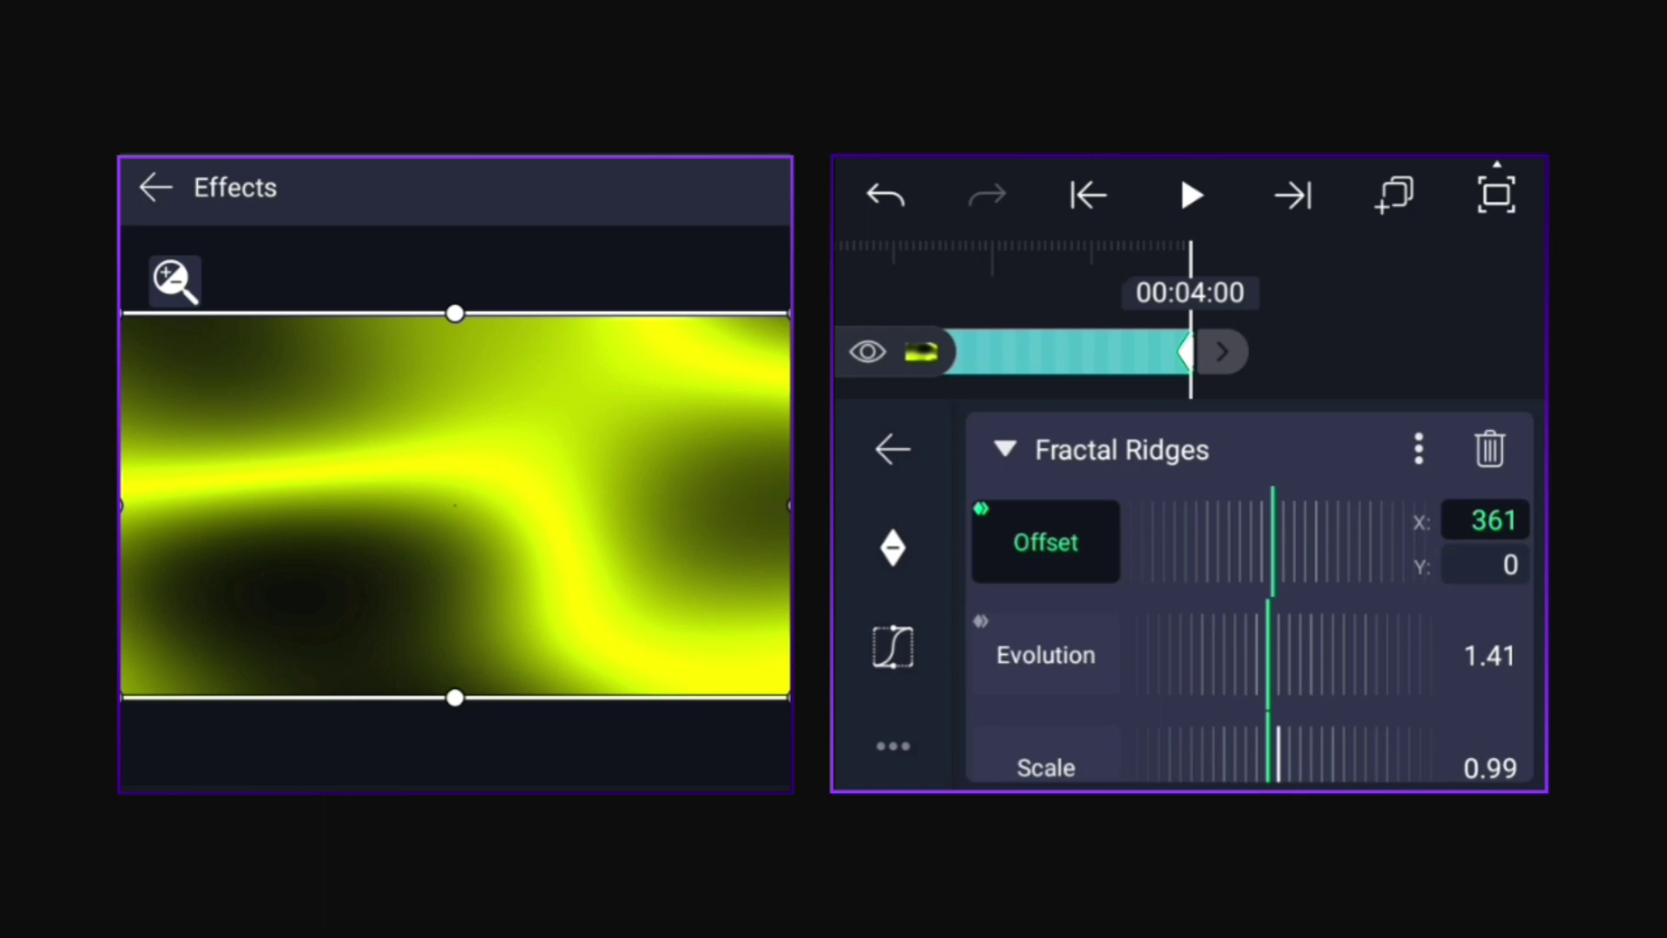
# - Preview the animation from the start, then stop and reselect Rectangle 1
pyautogui.click(1381, 352)
pyautogui.moveTo(1277, 524); pyautogui.dragTo(1498, 524)
pyautogui.click(1190, 196)
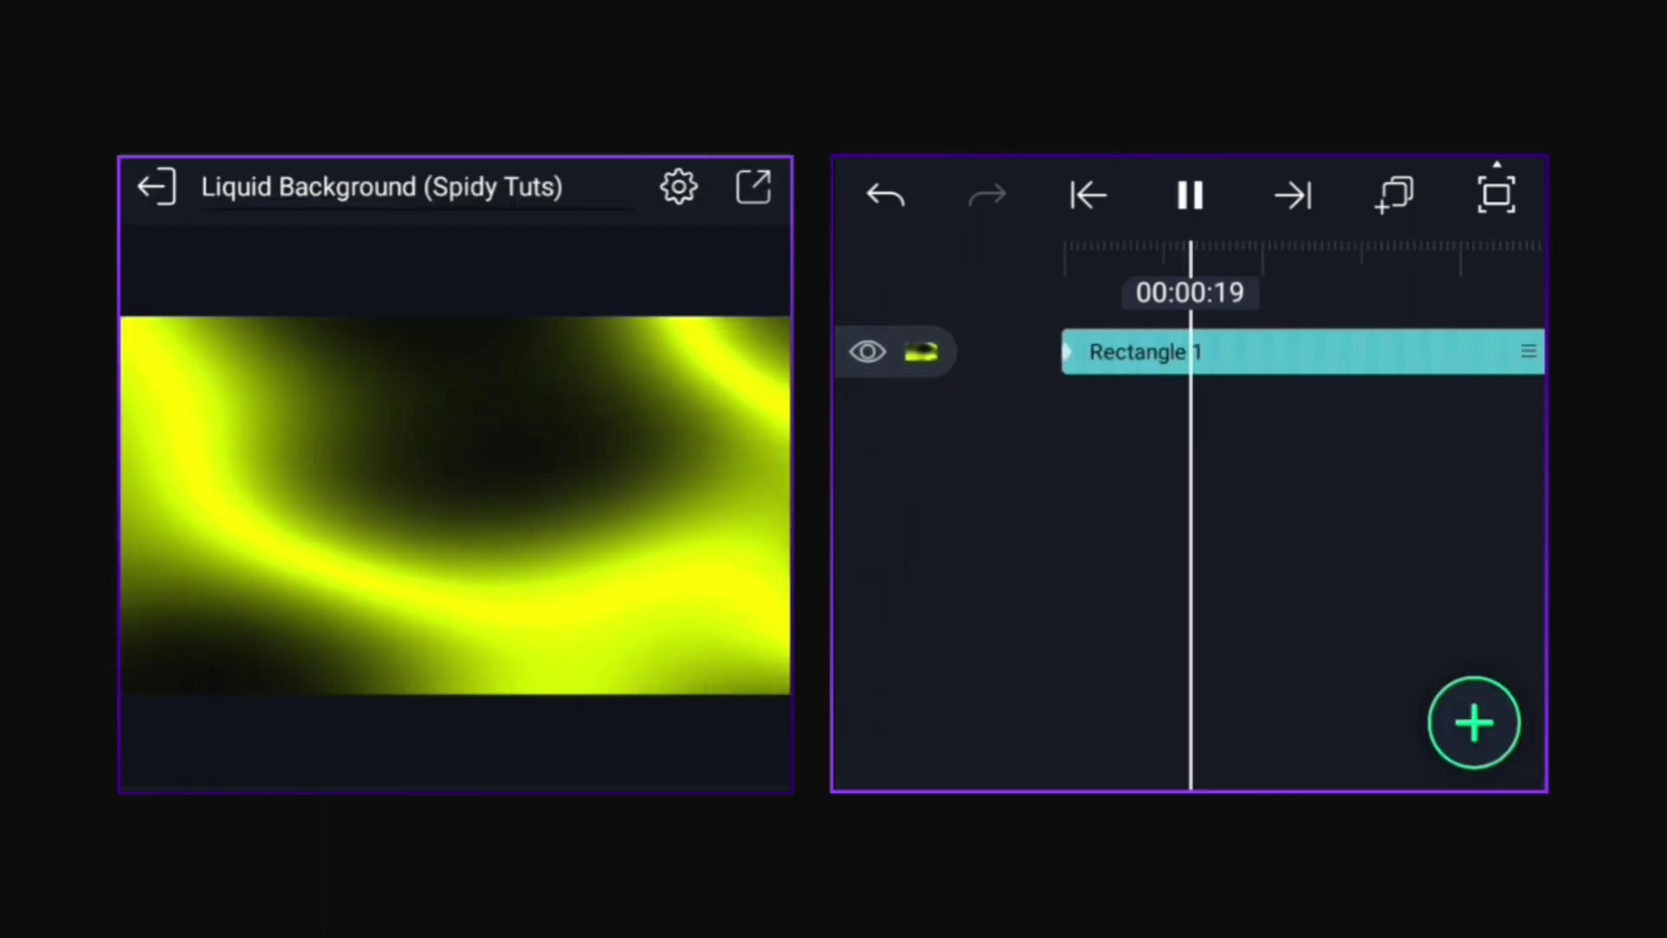
pyautogui.click(1043, 558)
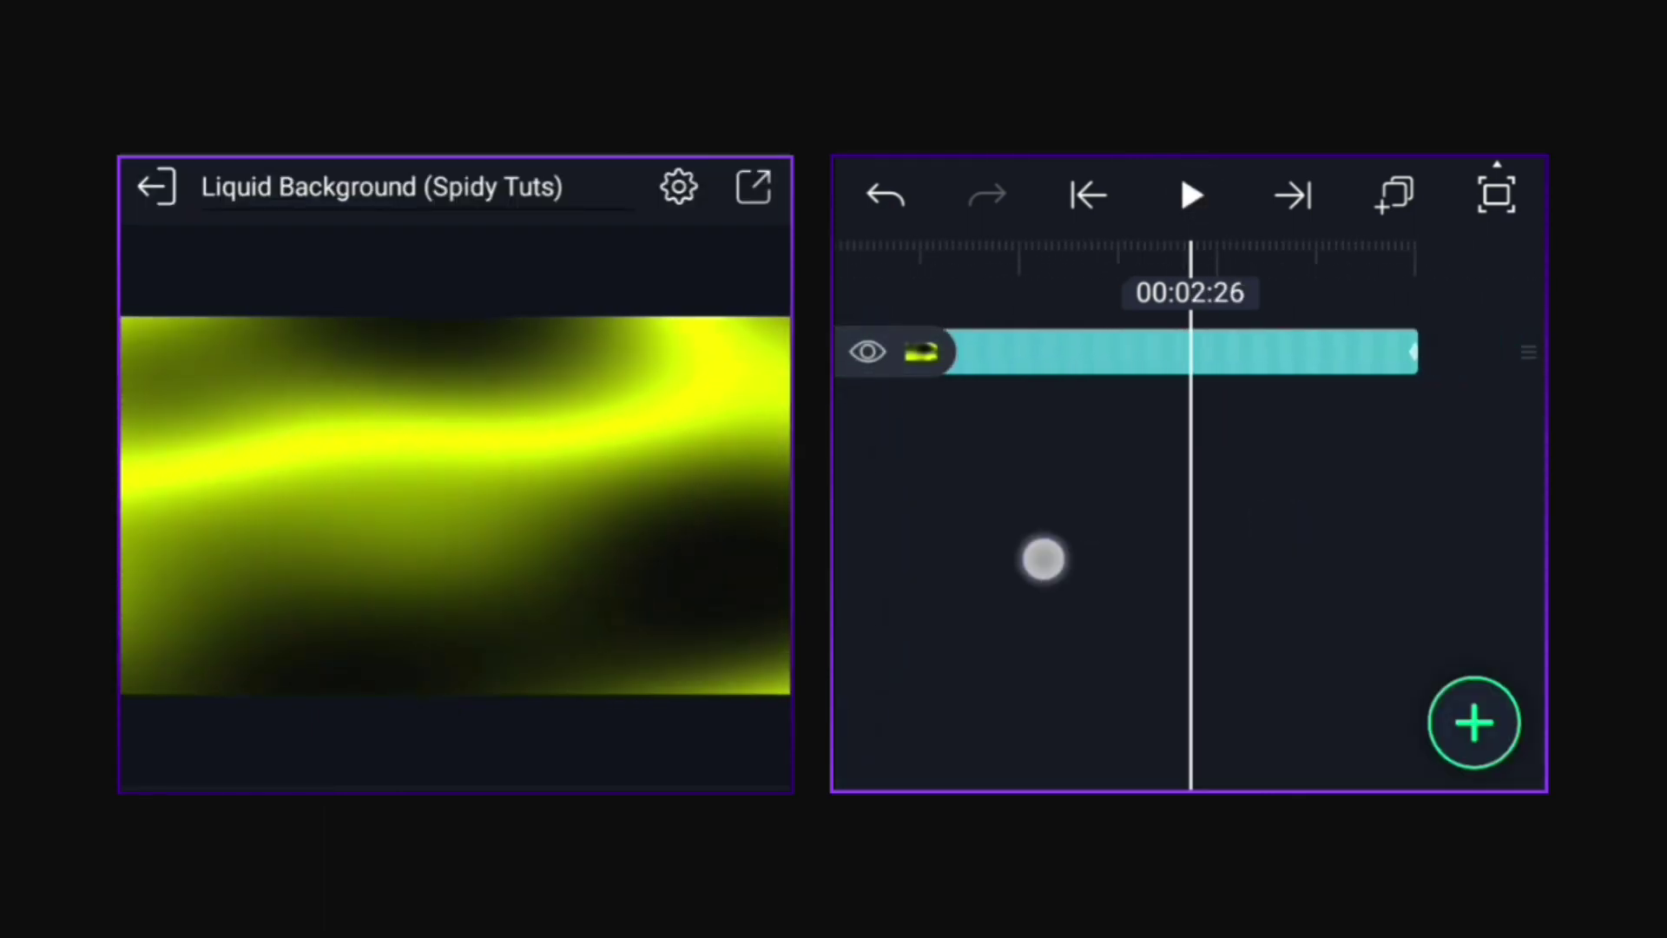
pyautogui.click(1276, 351)
# - Add the Procedural Simple Starfield effect to Rectangle 1 with Standard Settings
pyautogui.click(1402, 704)
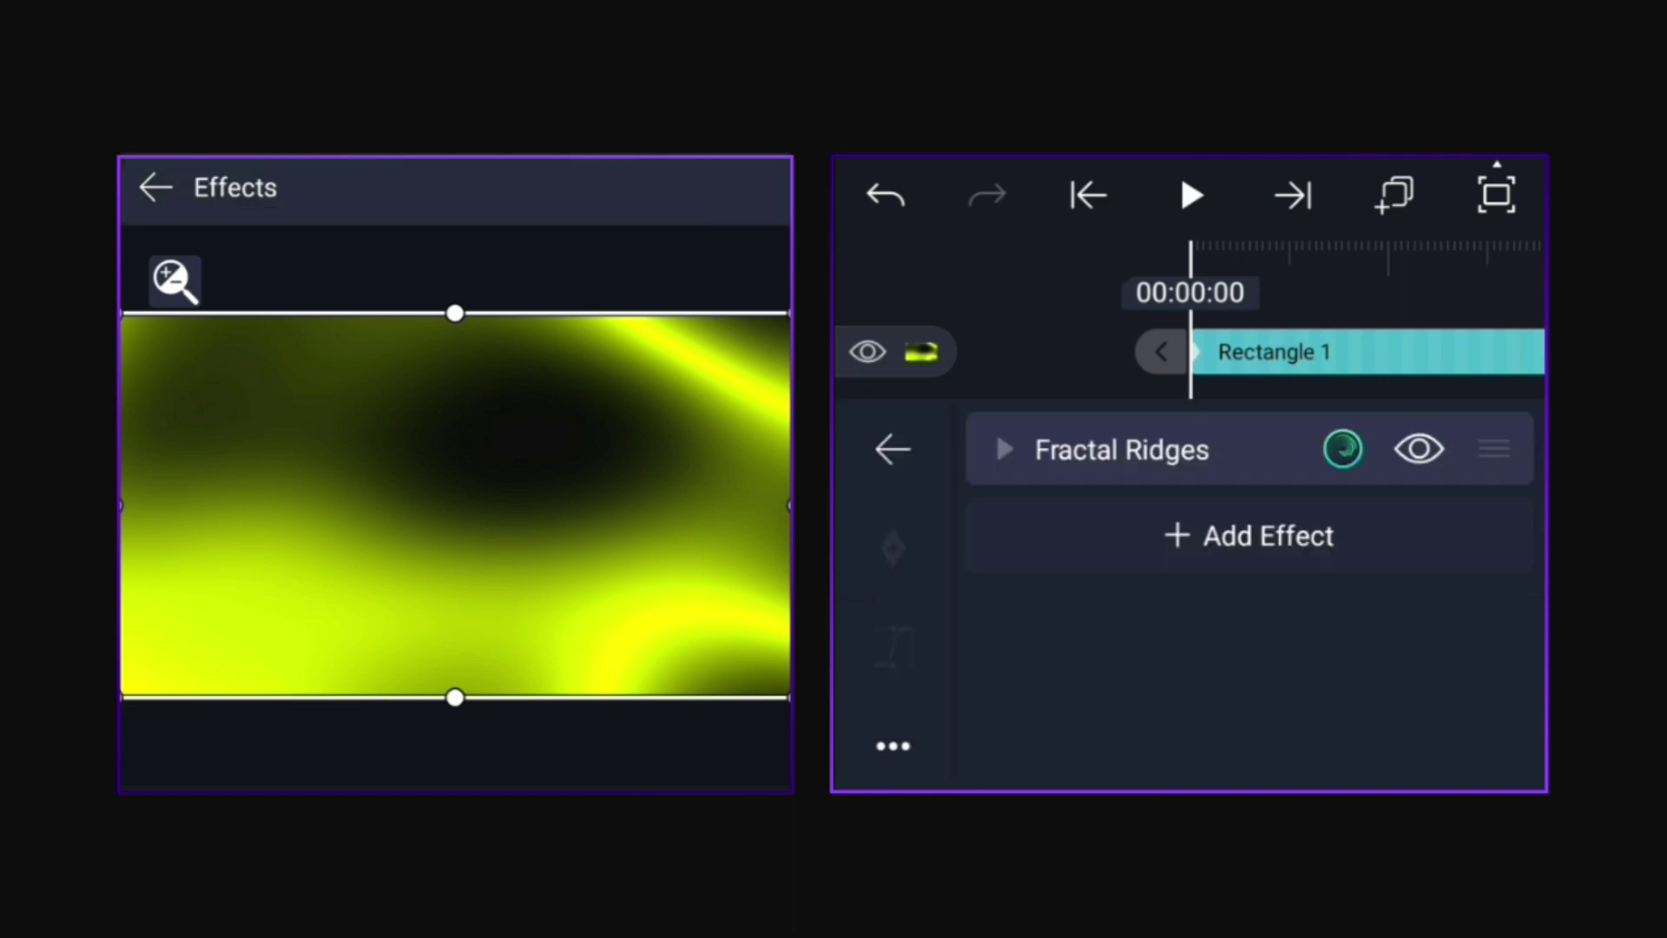
pyautogui.click(1250, 534)
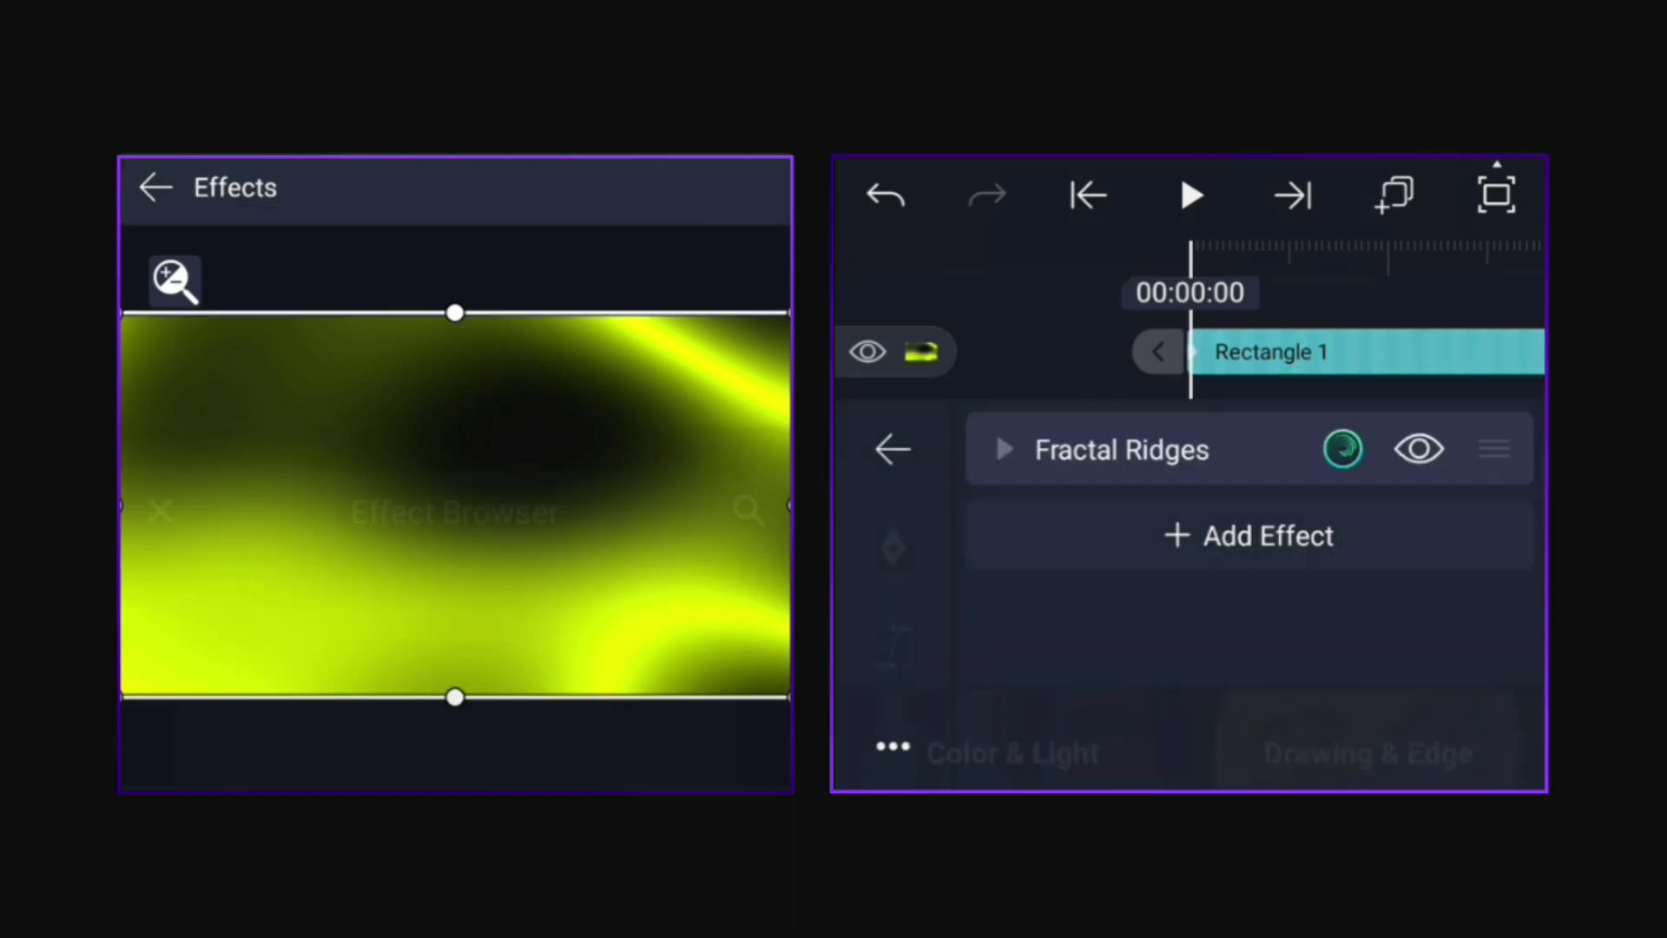
pyautogui.scroll(-3, 1191, 495)
pyautogui.click(1131, 492)
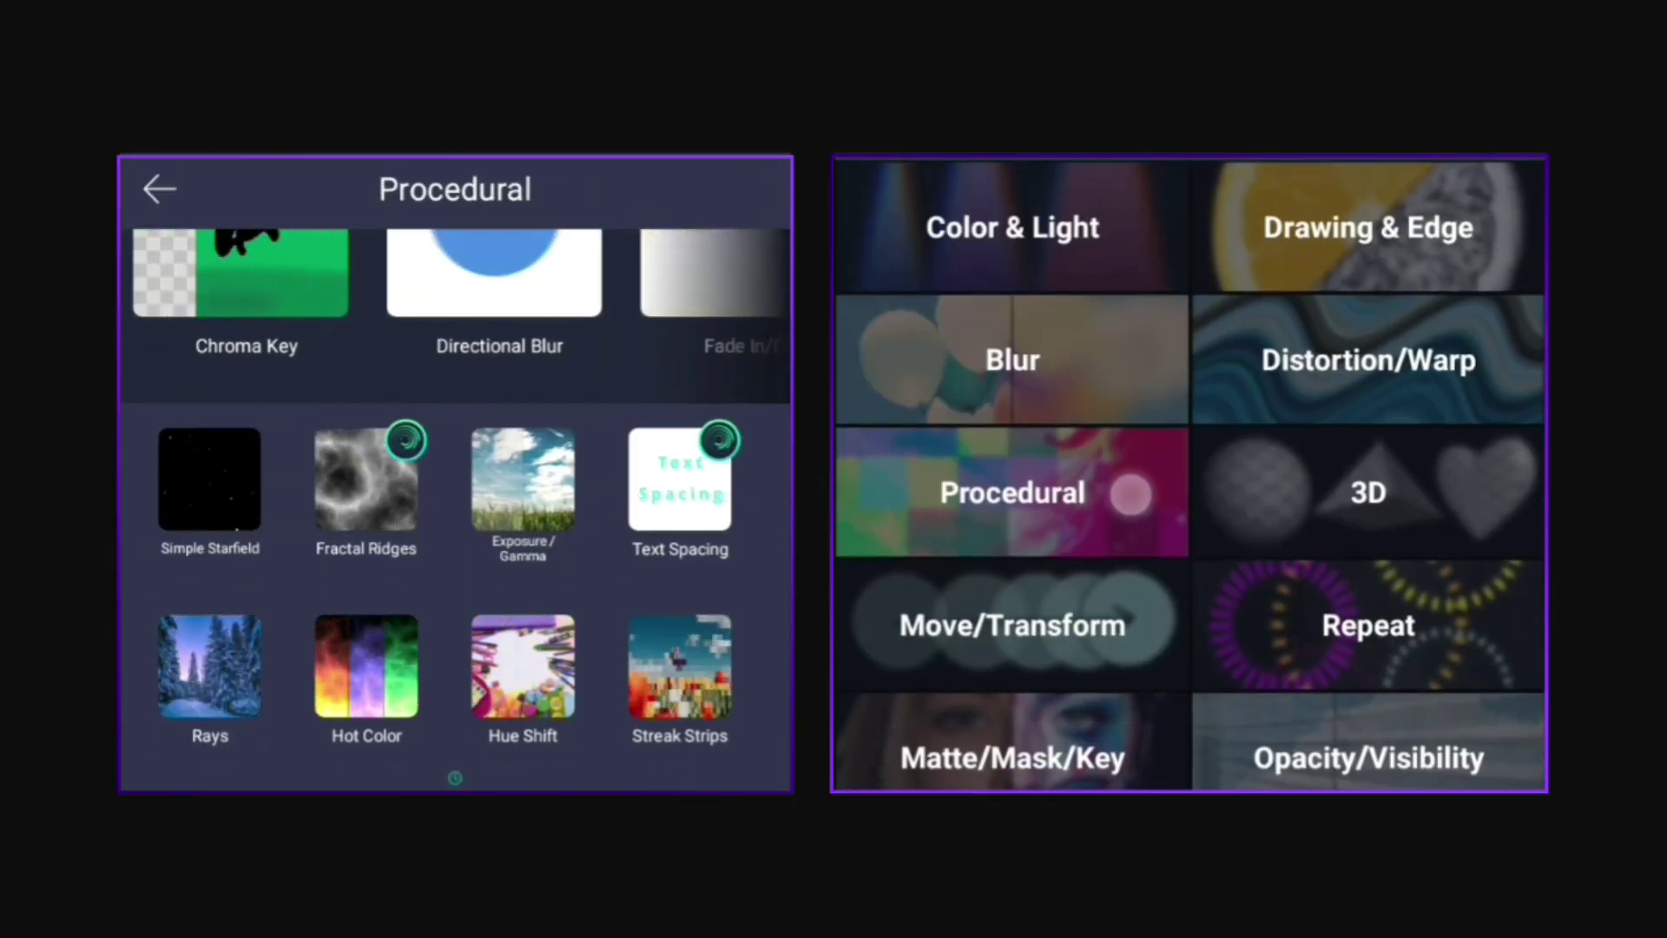
pyautogui.scroll(-3, 1190, 470)
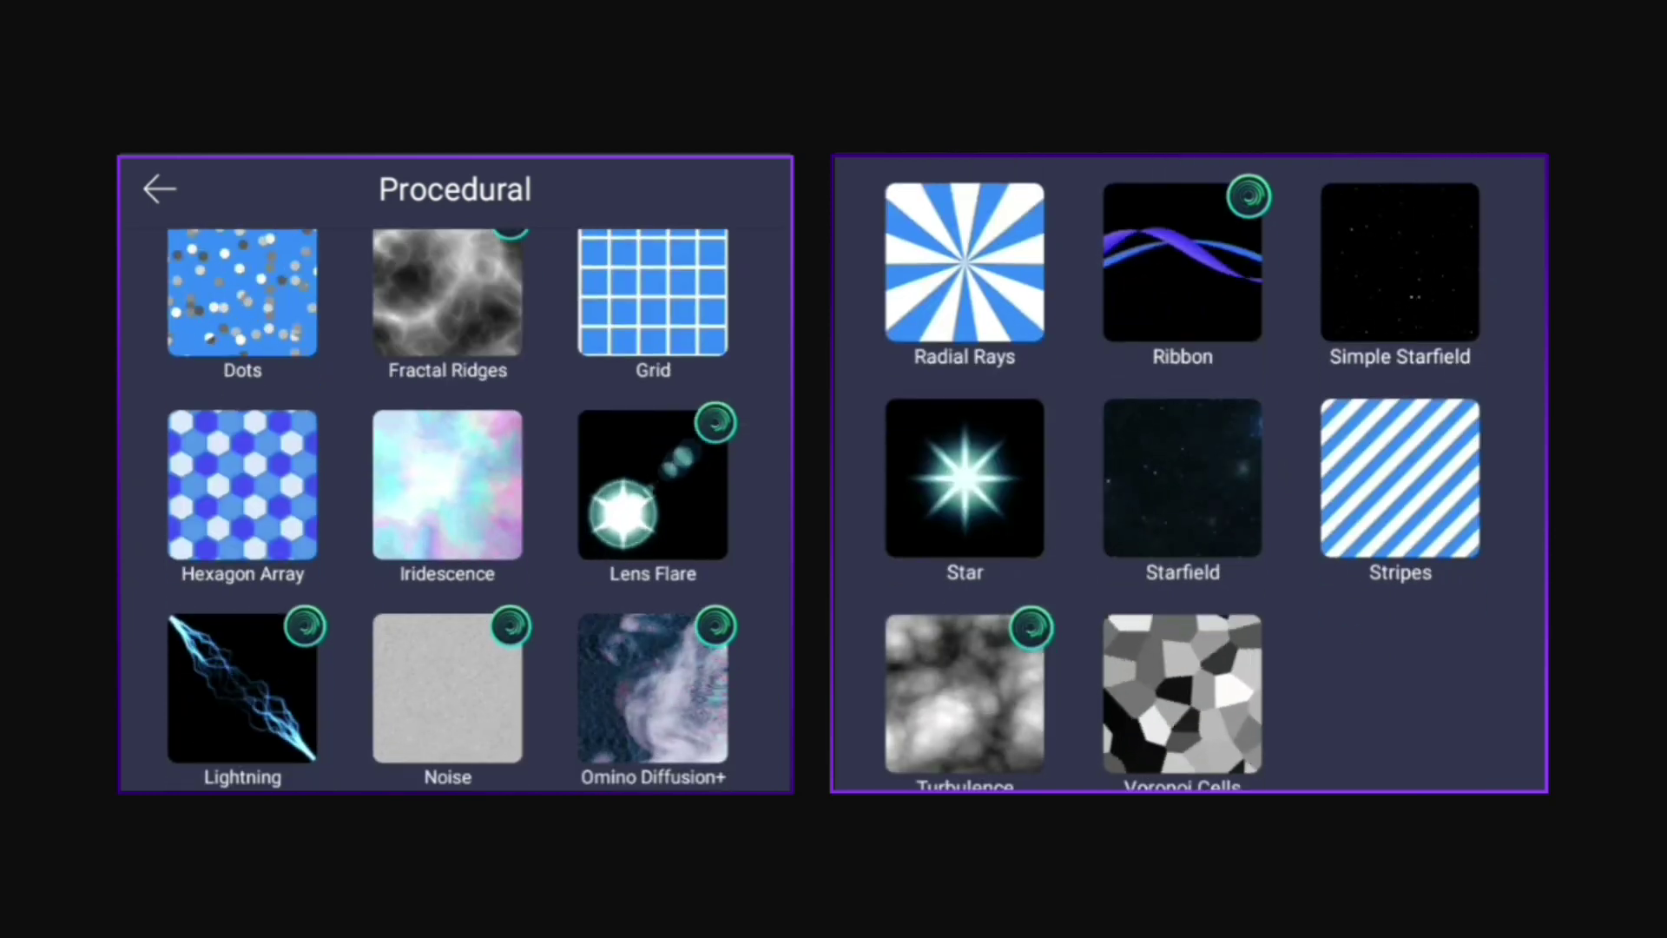
pyautogui.click(1400, 285)
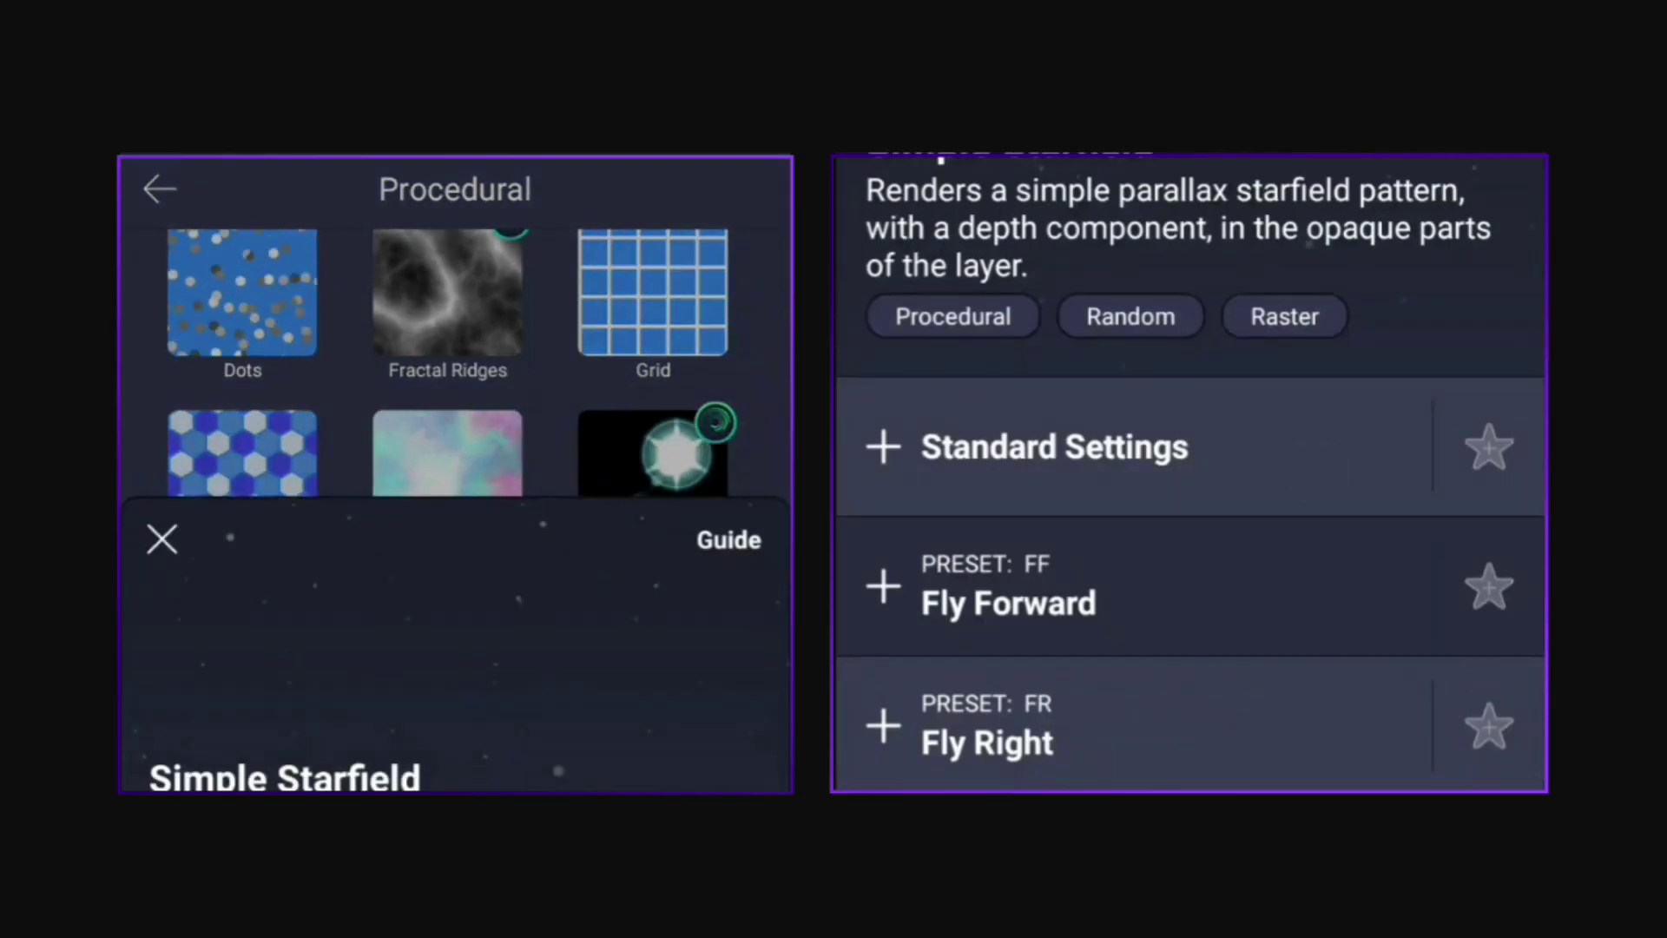
pyautogui.click(1055, 447)
# - Set the starfield to Scale 2.12, Size 0.245, Feather 20.0 and Amount 15.00
pyautogui.click(1268, 531)
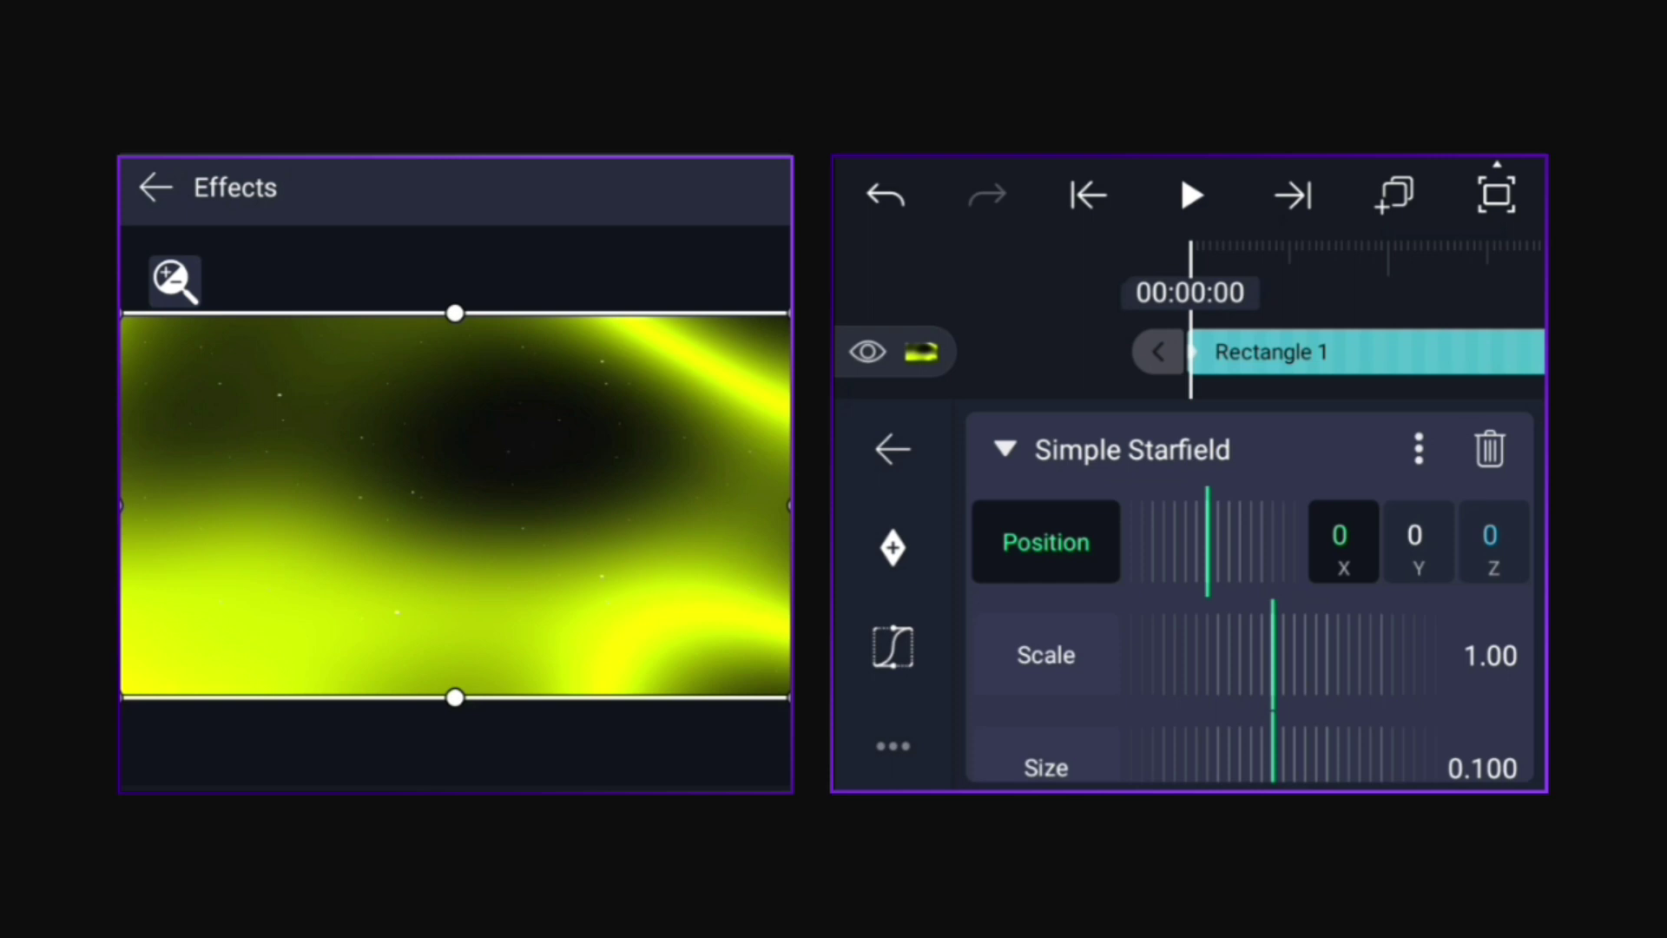
pyautogui.moveTo(1342, 701); pyautogui.dragTo(1340, 606)
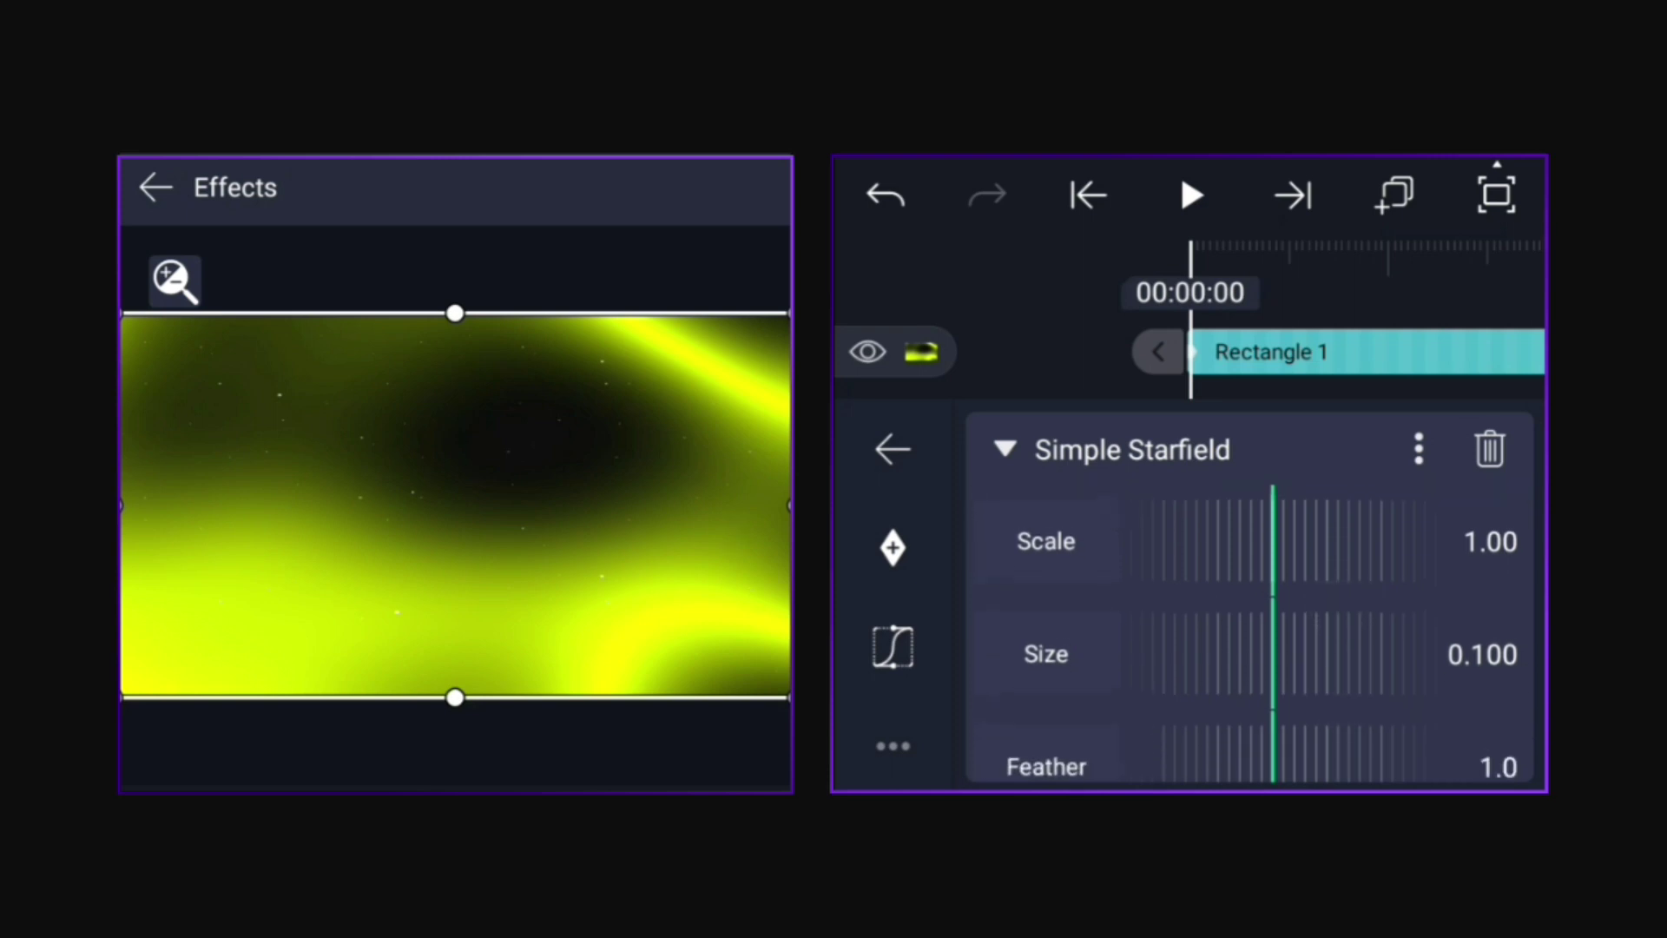
pyautogui.moveTo(1285, 679)
pyautogui.mouseDown()
pyautogui.moveTo(1286, 715)
pyautogui.moveTo(1218, 740)
pyautogui.moveTo(1157, 729)
pyautogui.moveTo(1321, 725)
pyautogui.mouseUp()
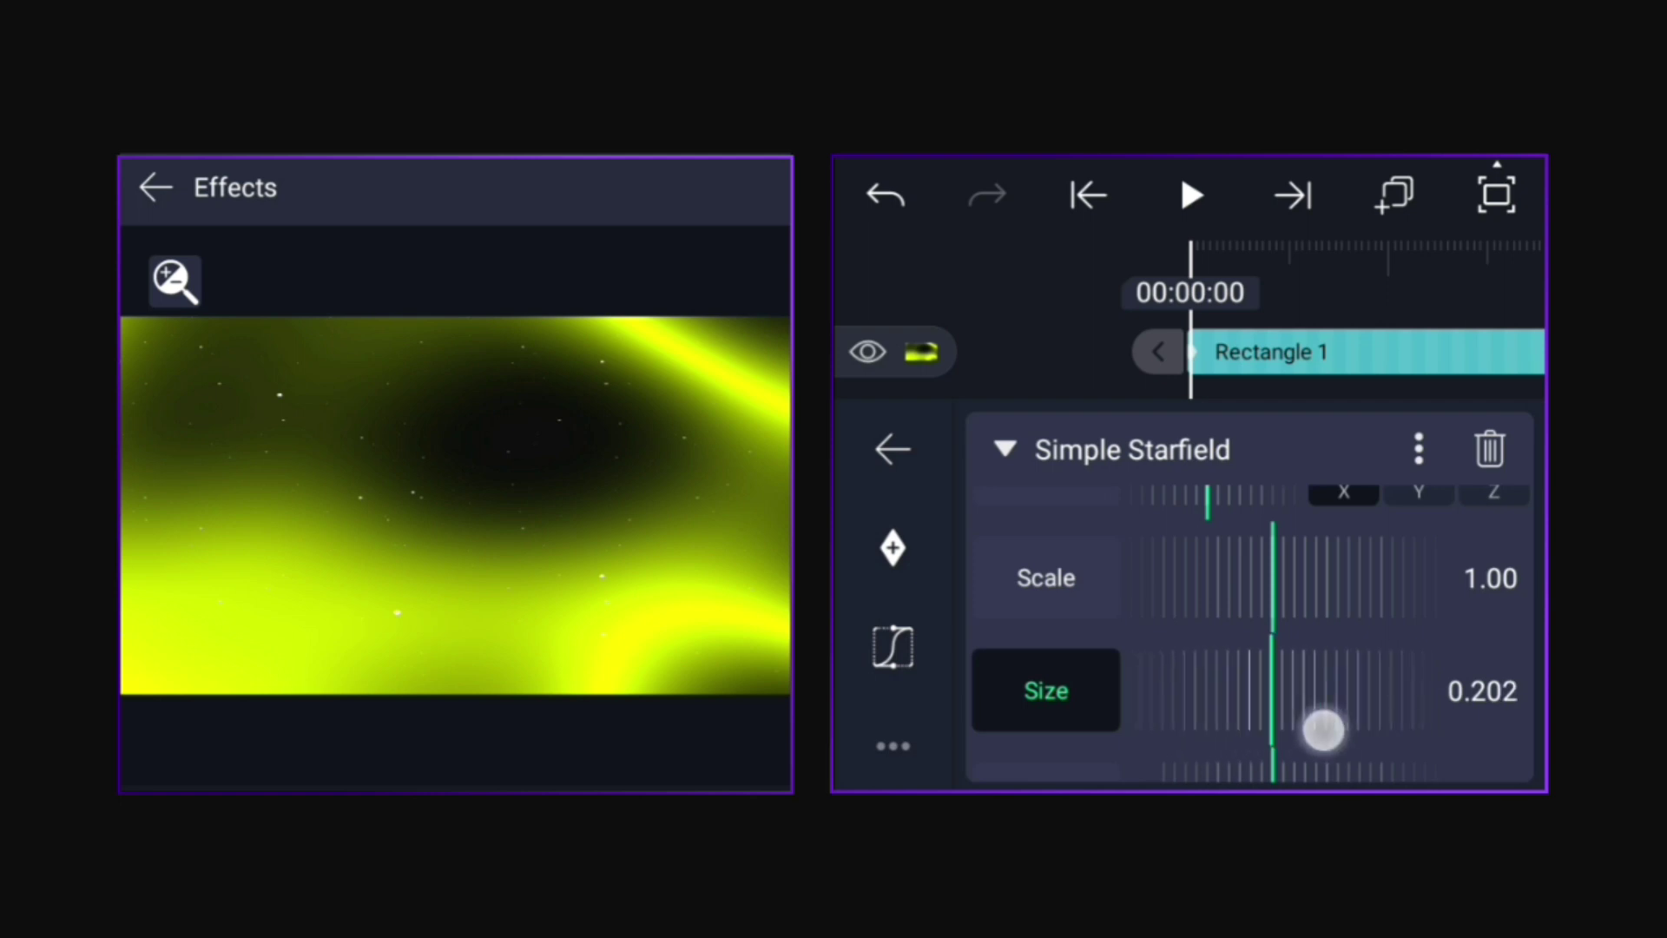
pyautogui.moveTo(1265, 585)
pyautogui.mouseDown()
pyautogui.moveTo(1276, 600)
pyautogui.moveTo(1153, 626)
pyautogui.mouseUp()
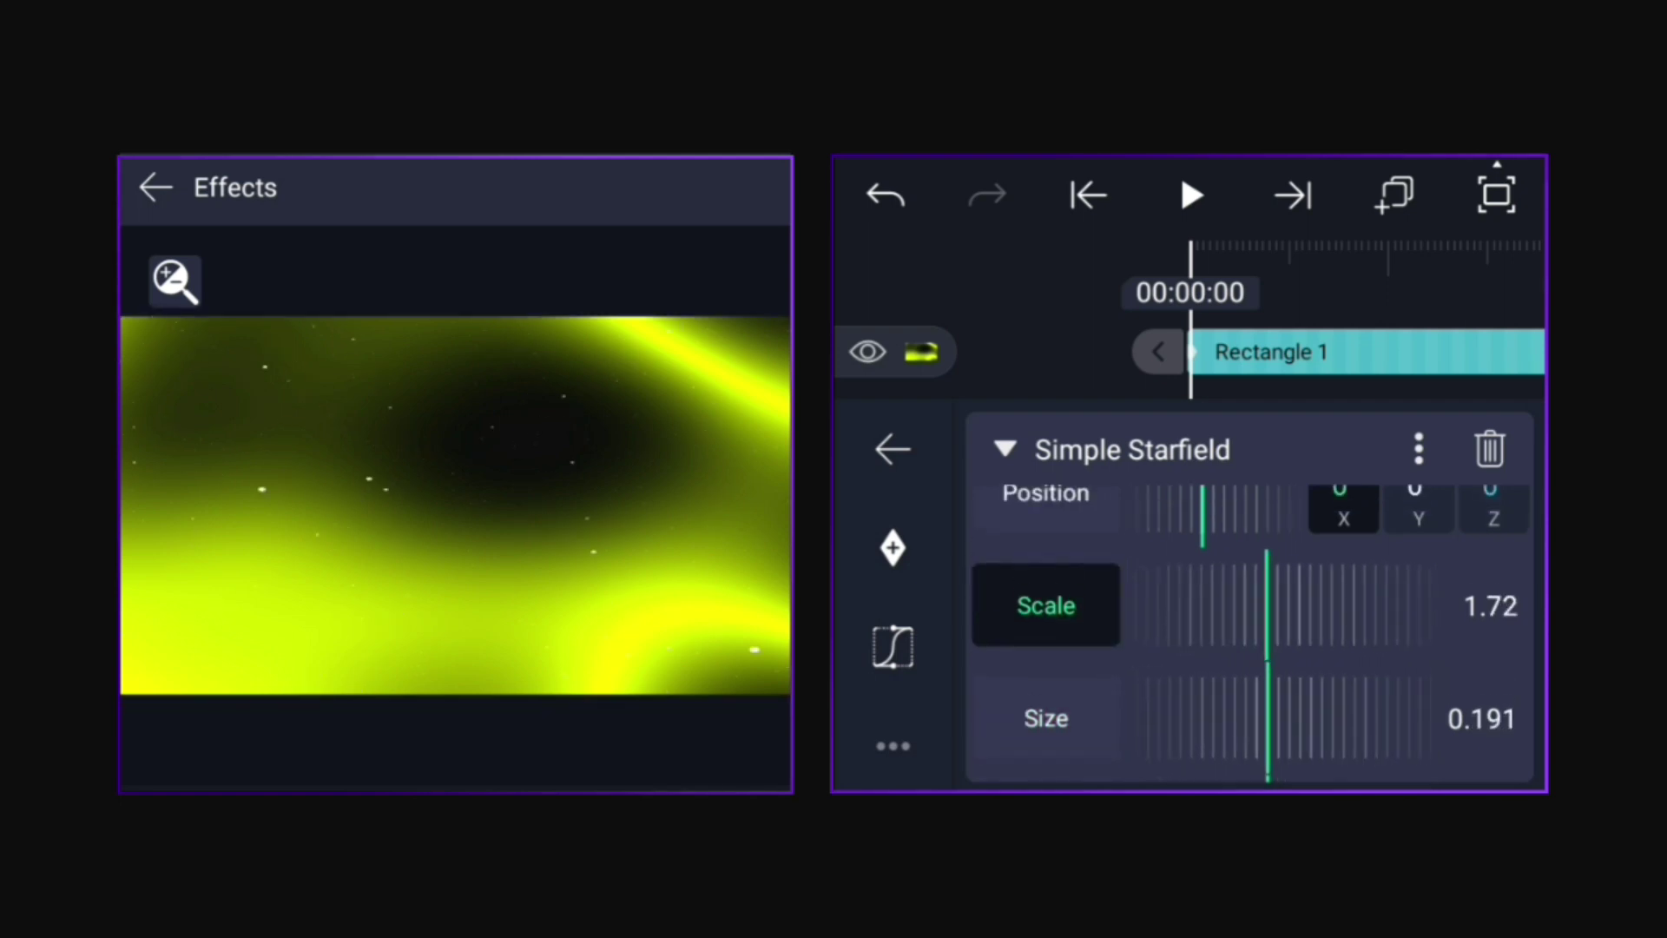
pyautogui.moveTo(1250, 613); pyautogui.dragTo(1217, 633)
pyautogui.moveTo(1372, 690)
pyautogui.mouseDown()
pyautogui.moveTo(1371, 469)
pyautogui.moveTo(1368, 707)
pyautogui.mouseUp()
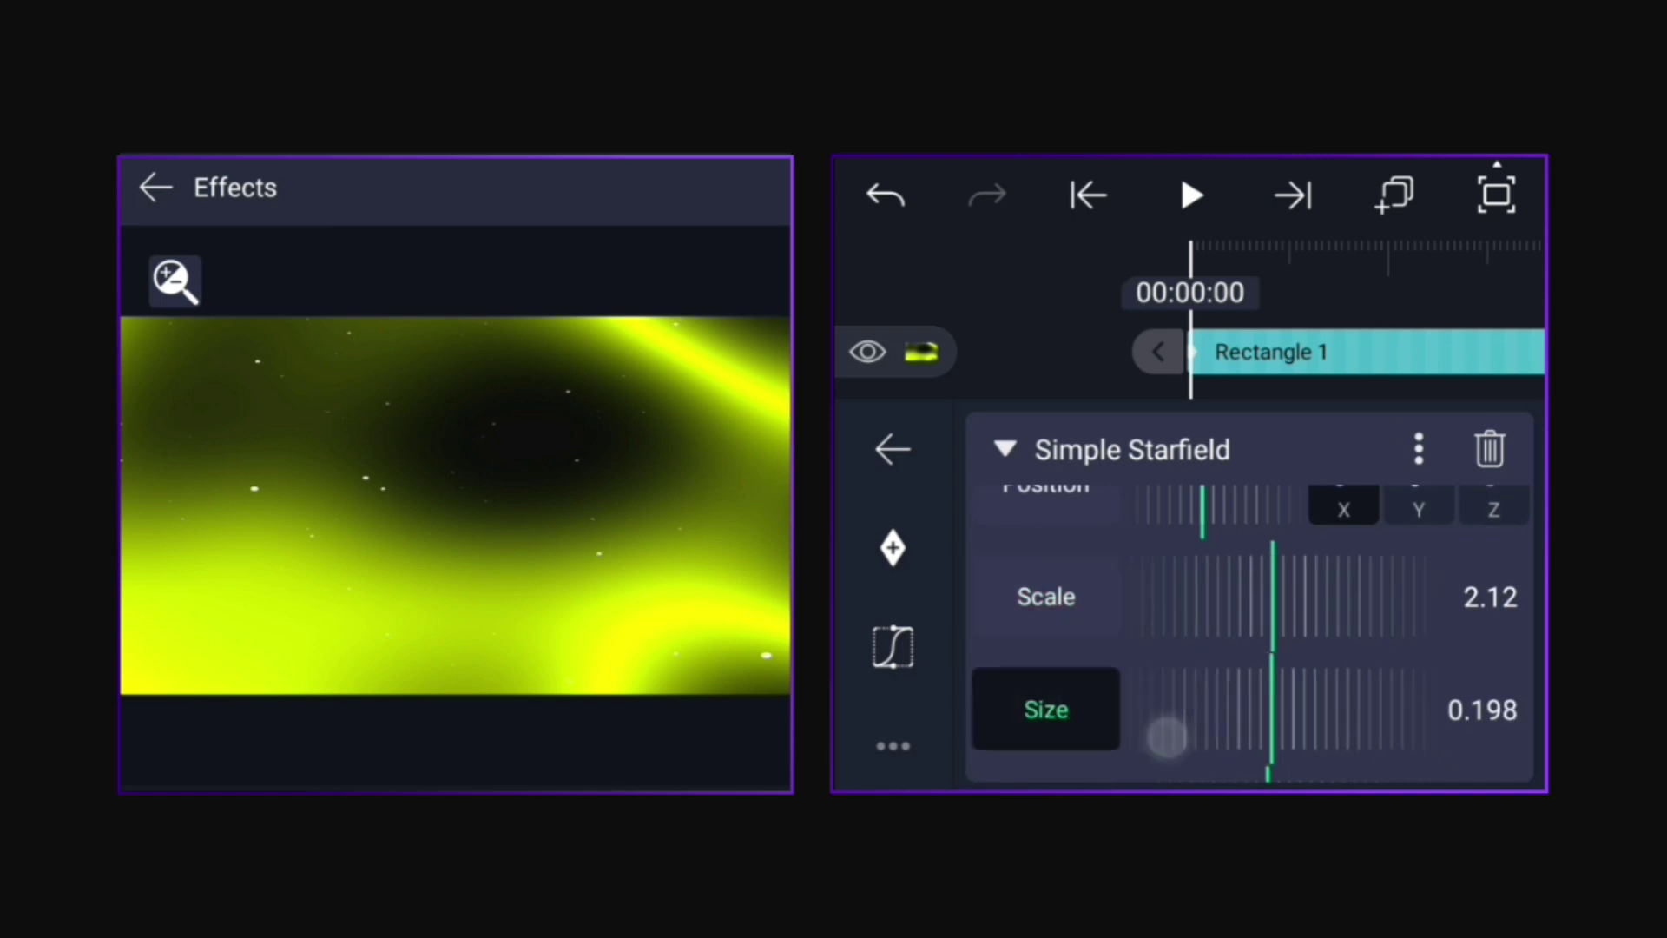
pyautogui.moveTo(1167, 737); pyautogui.dragTo(1146, 738)
pyautogui.moveTo(1349, 709)
pyautogui.mouseDown()
pyautogui.moveTo(1358, 593)
pyautogui.moveTo(1285, 659)
pyautogui.moveTo(1172, 660)
pyautogui.moveTo(1119, 695)
pyautogui.mouseUp()
pyautogui.moveTo(1362, 659); pyautogui.dragTo(1362, 514)
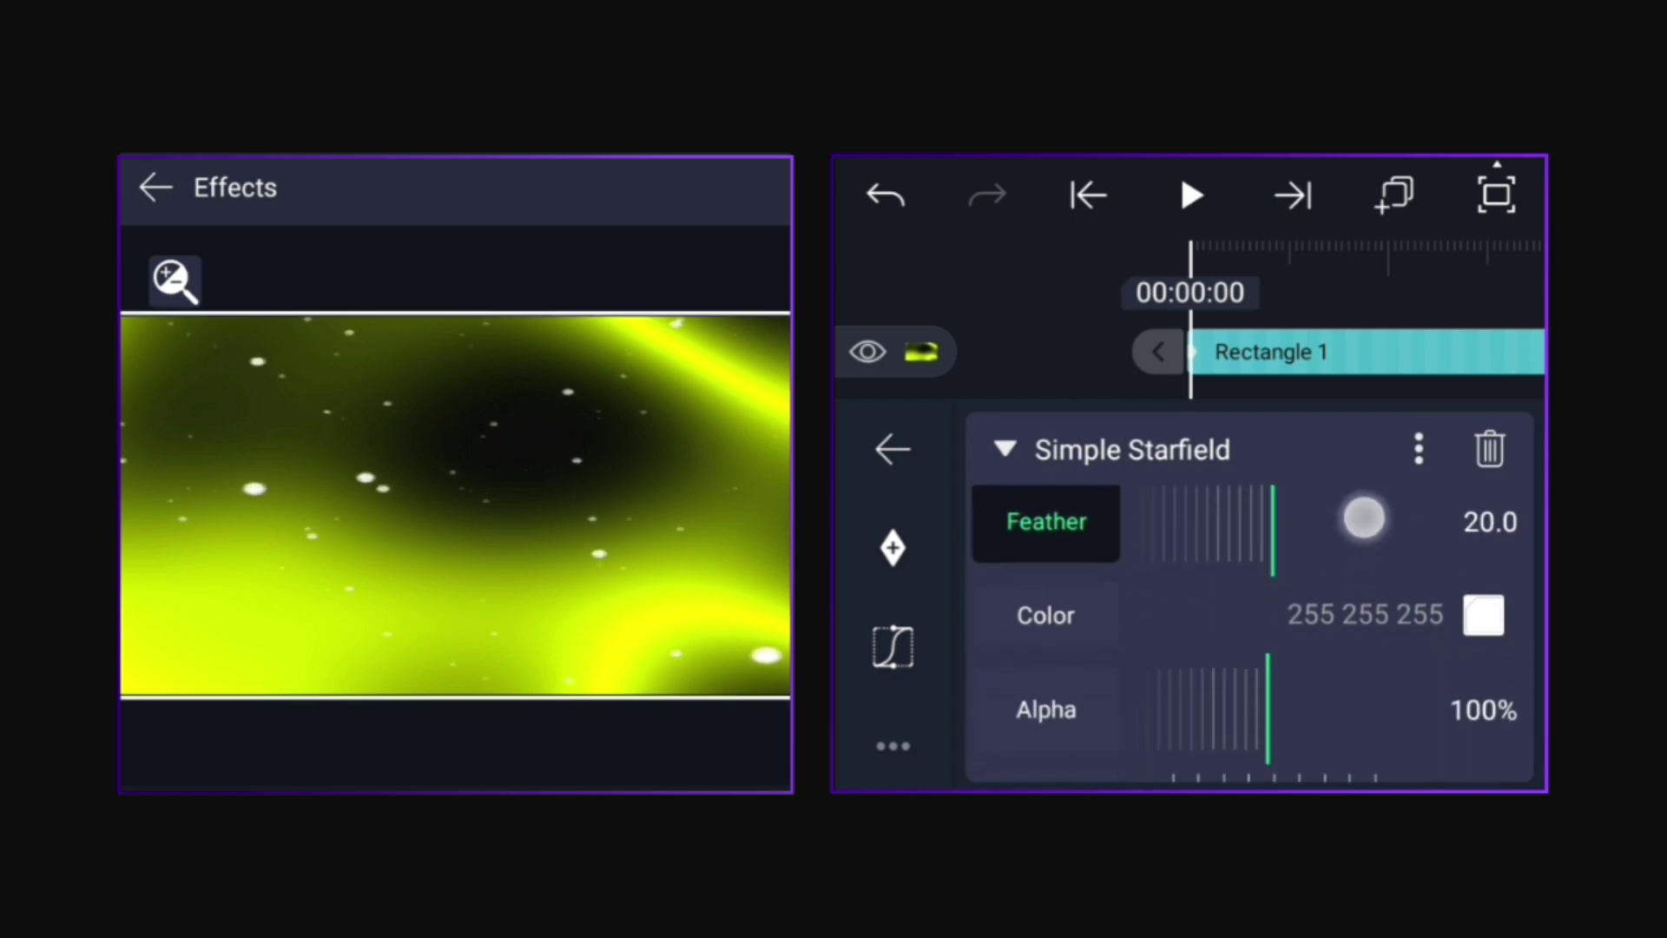
pyautogui.moveTo(1194, 743)
pyautogui.mouseDown()
pyautogui.moveTo(1157, 767)
pyautogui.moveTo(1248, 748)
pyautogui.mouseUp()
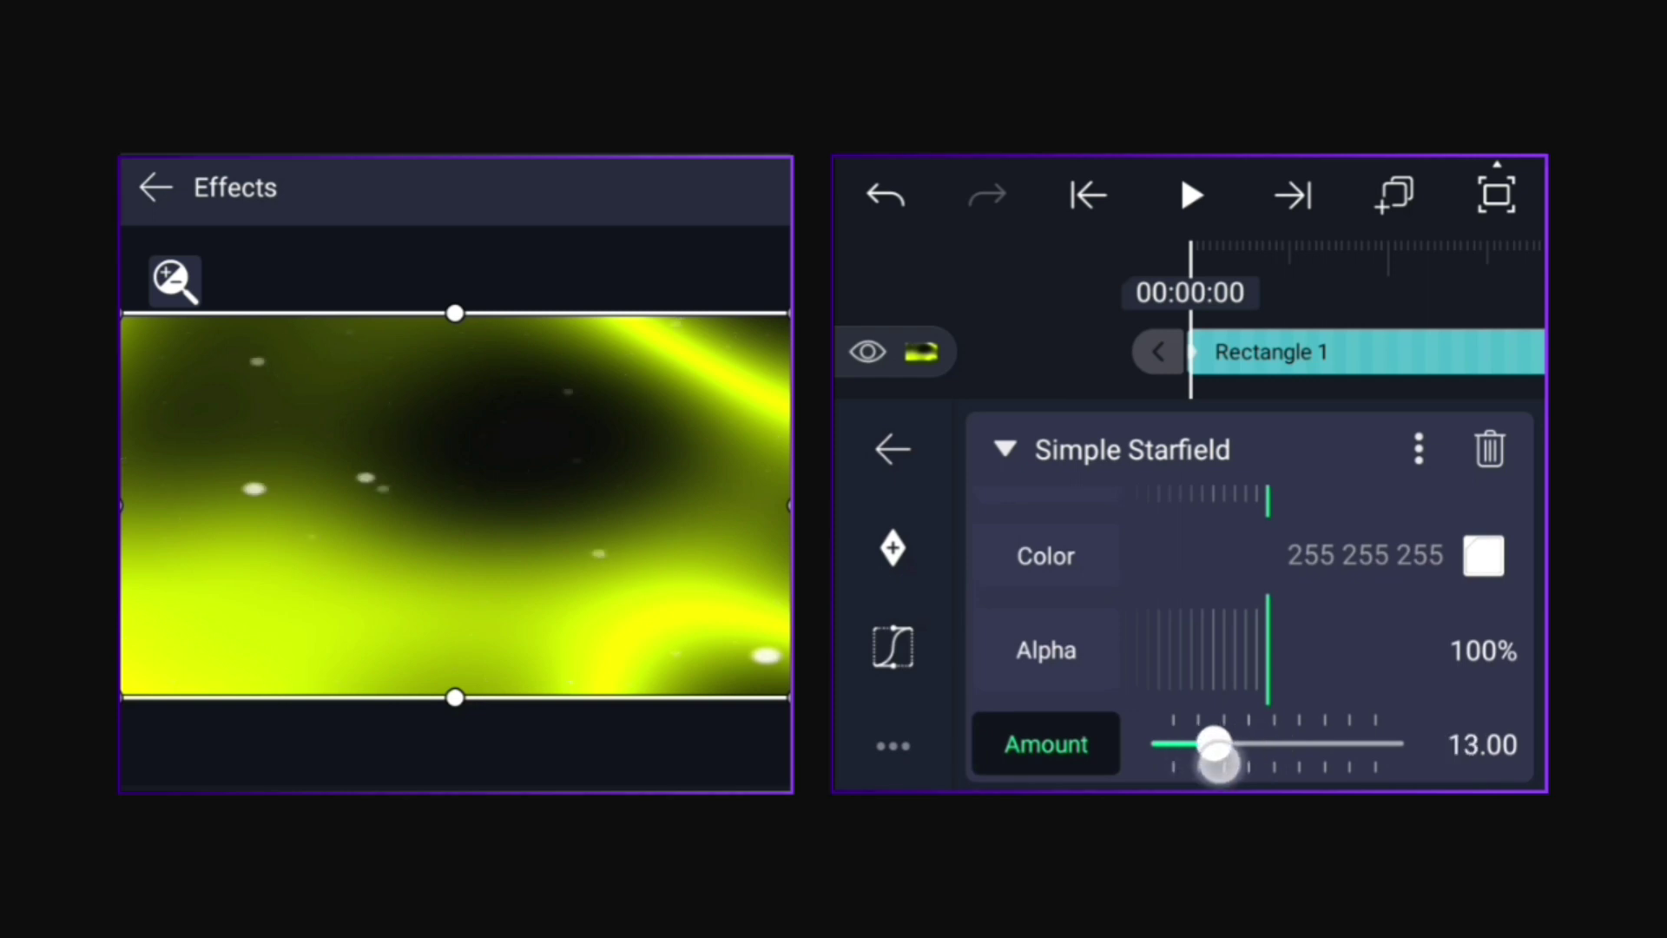
# - Nudge the star Alpha and tint the stars yellow (223 253 0)
pyautogui.moveTo(1355, 651); pyautogui.dragTo(1384, 533)
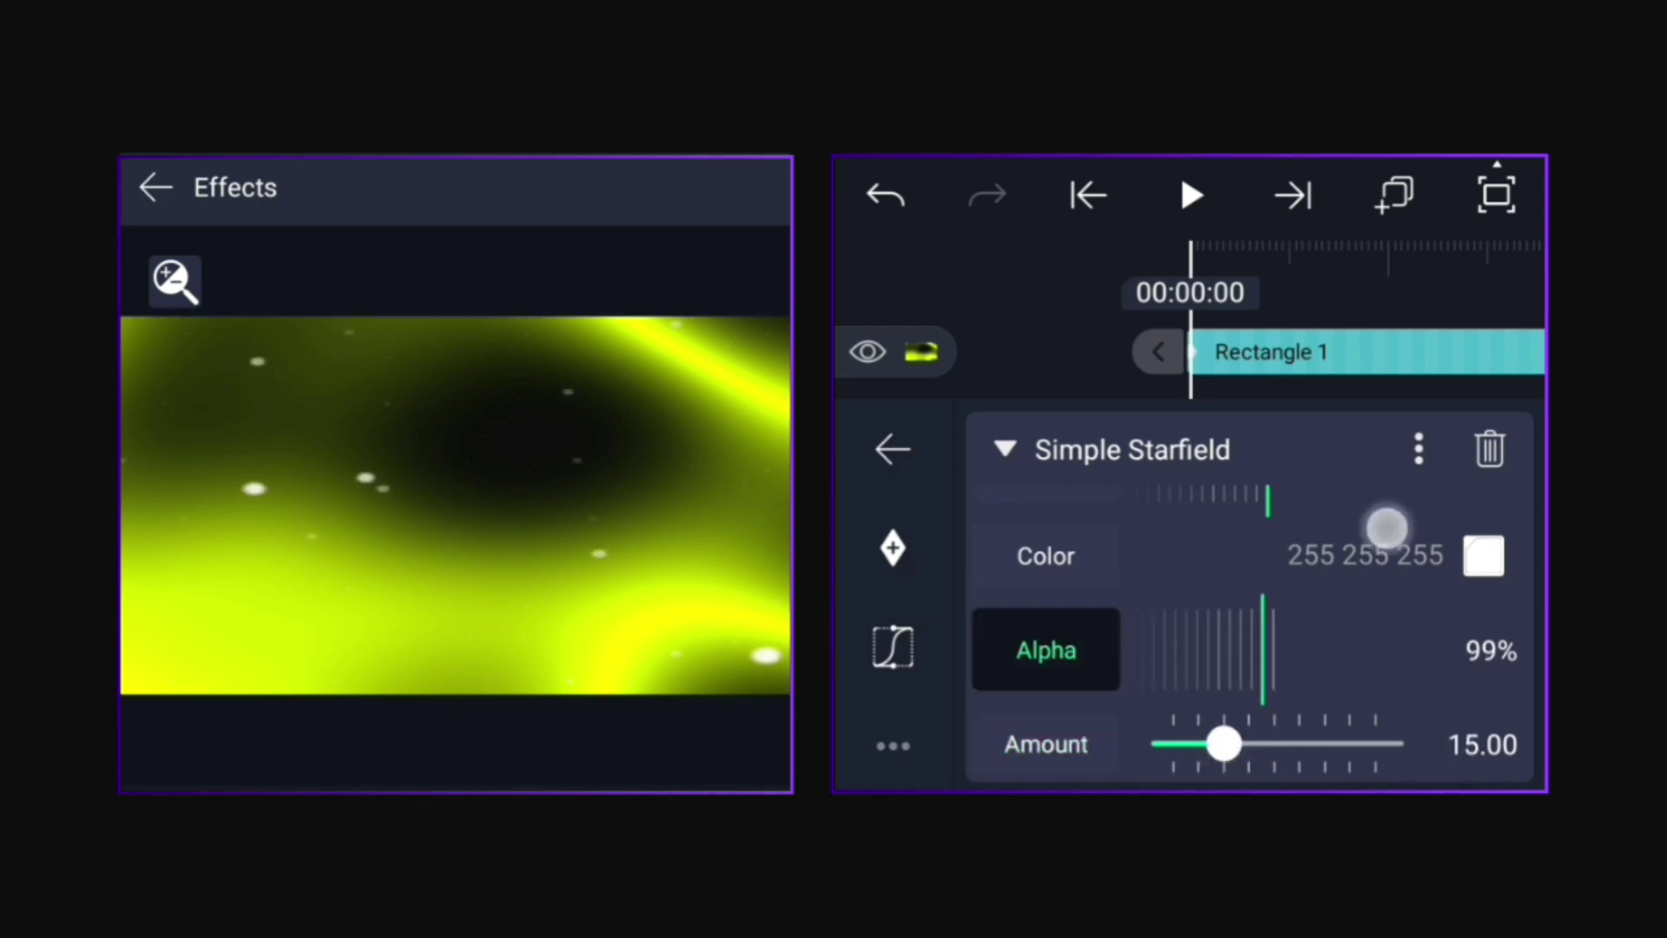
pyautogui.click(1472, 563)
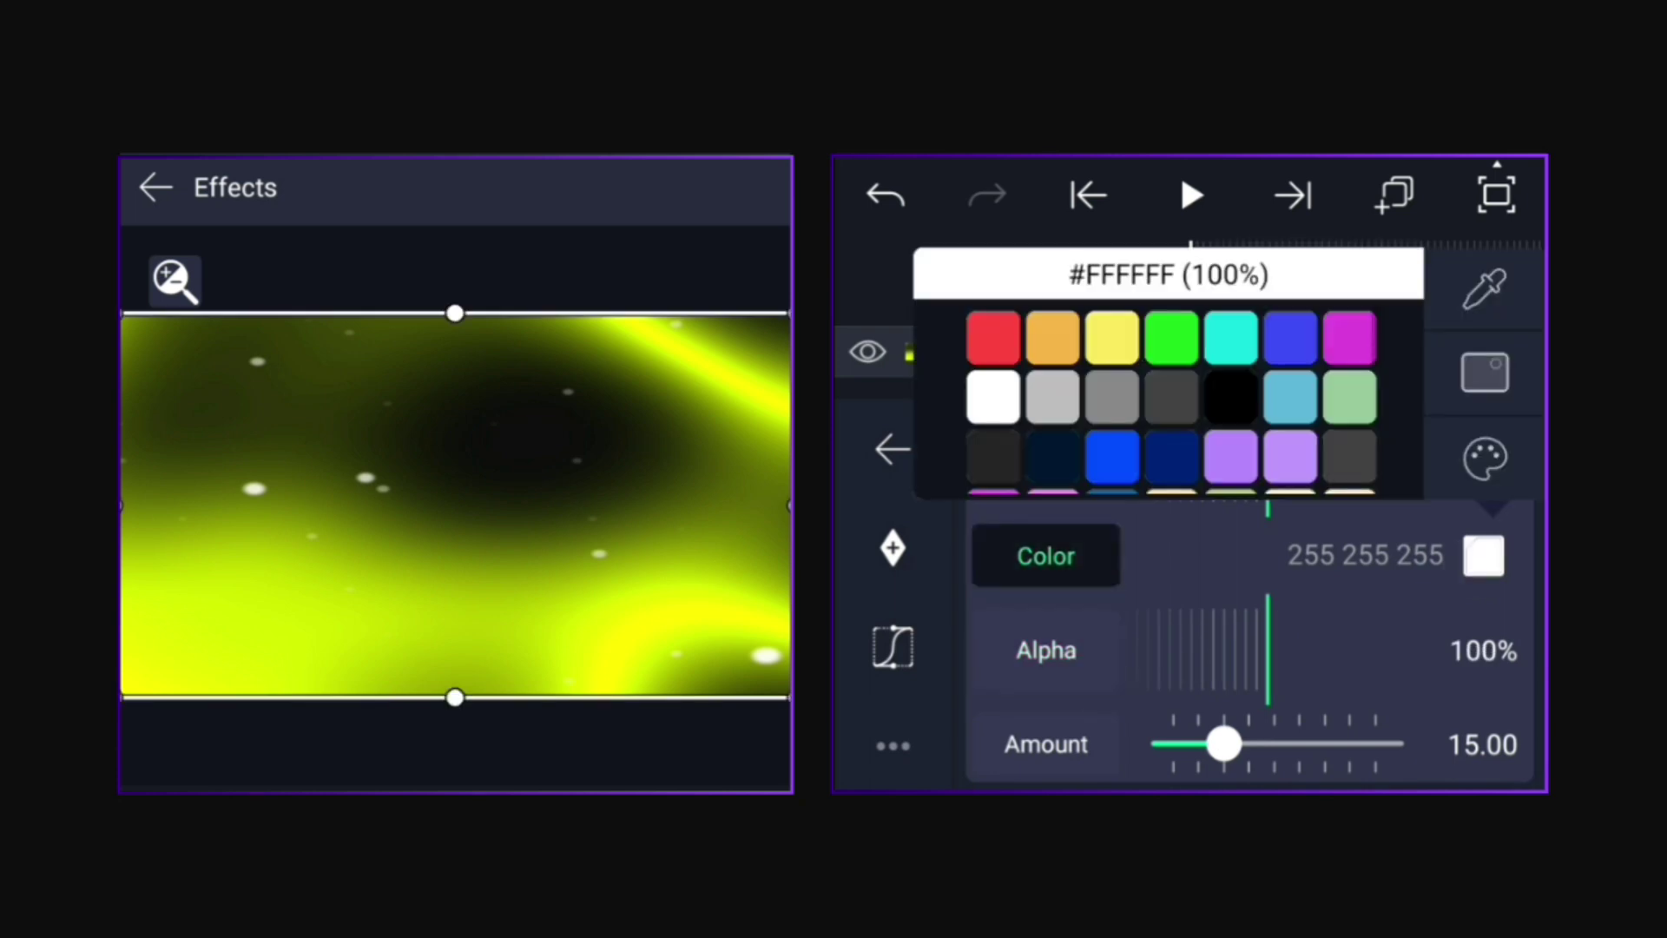
pyautogui.scroll(-3, 1173, 403)
pyautogui.click(1289, 467)
pyautogui.click(1343, 414)
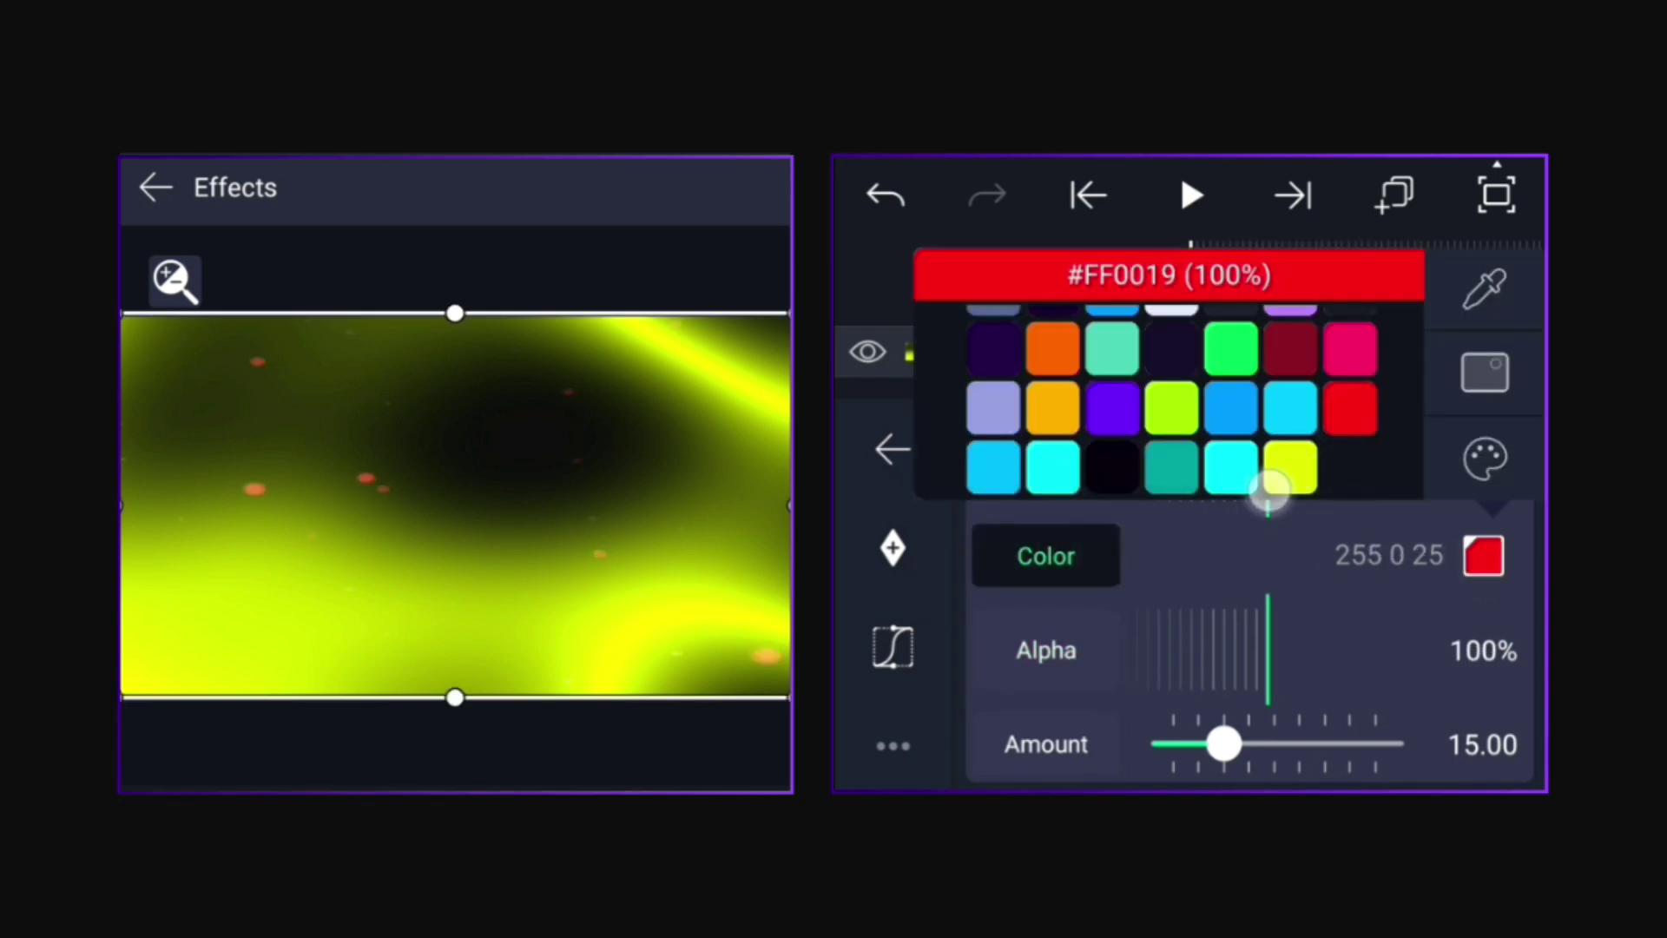
pyautogui.click(1282, 476)
pyautogui.scroll(5, 1250, 625)
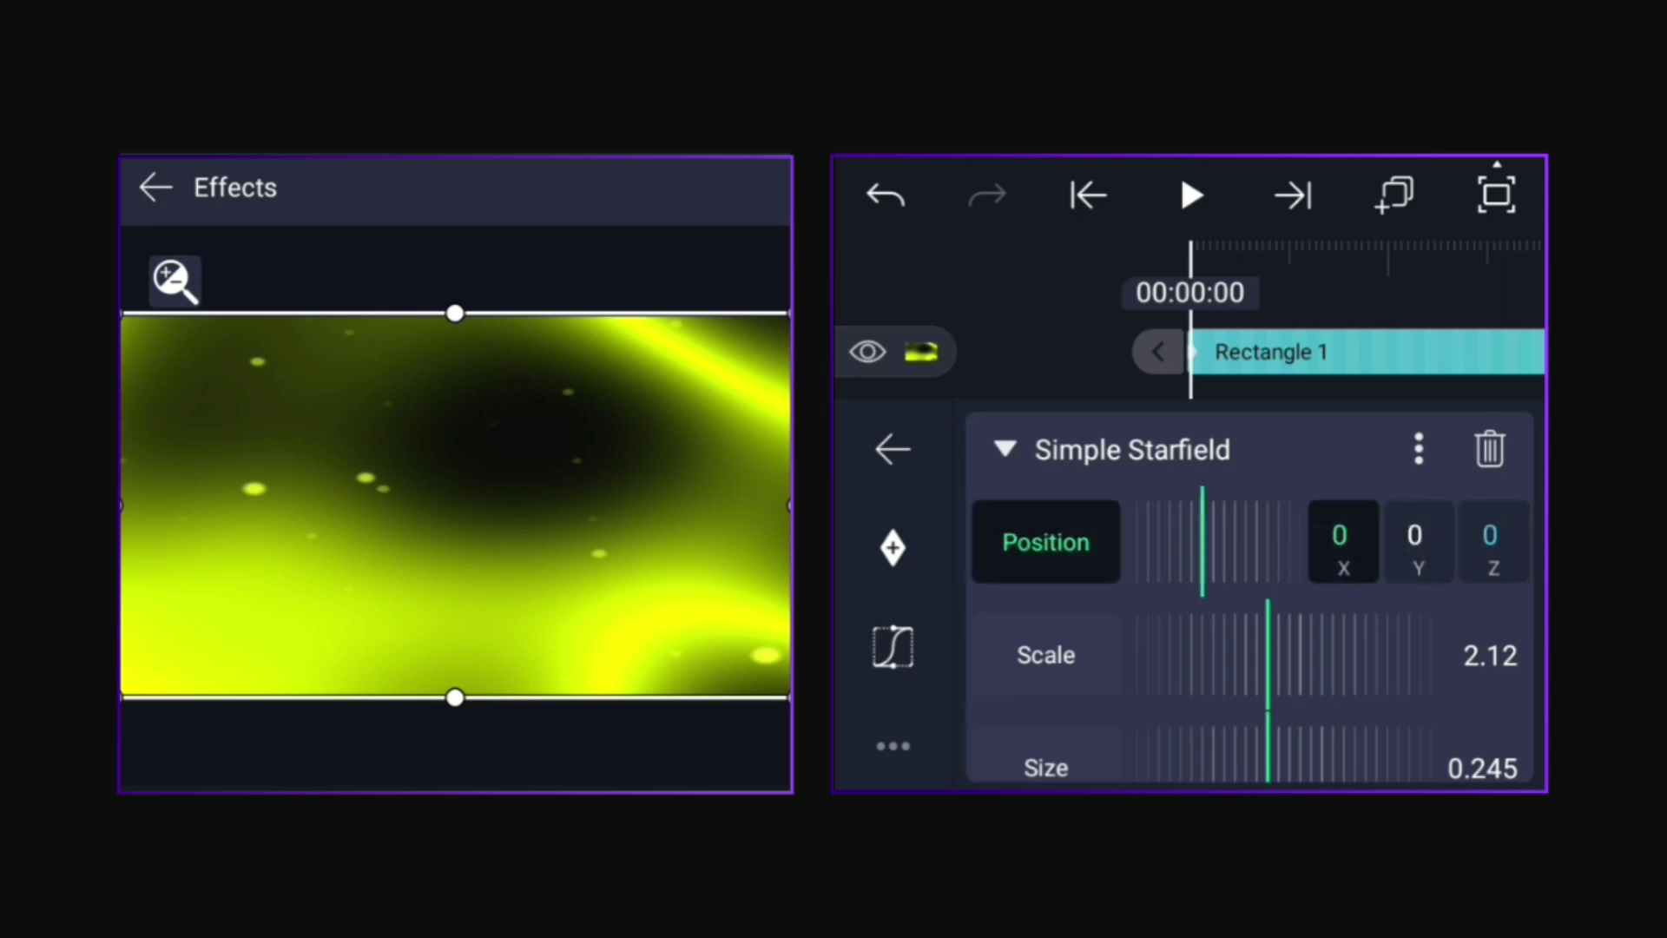
# - Keyframe starfield Position X to -116 at 00:04:00, preview, and return to the timeline
pyautogui.click(1293, 196)
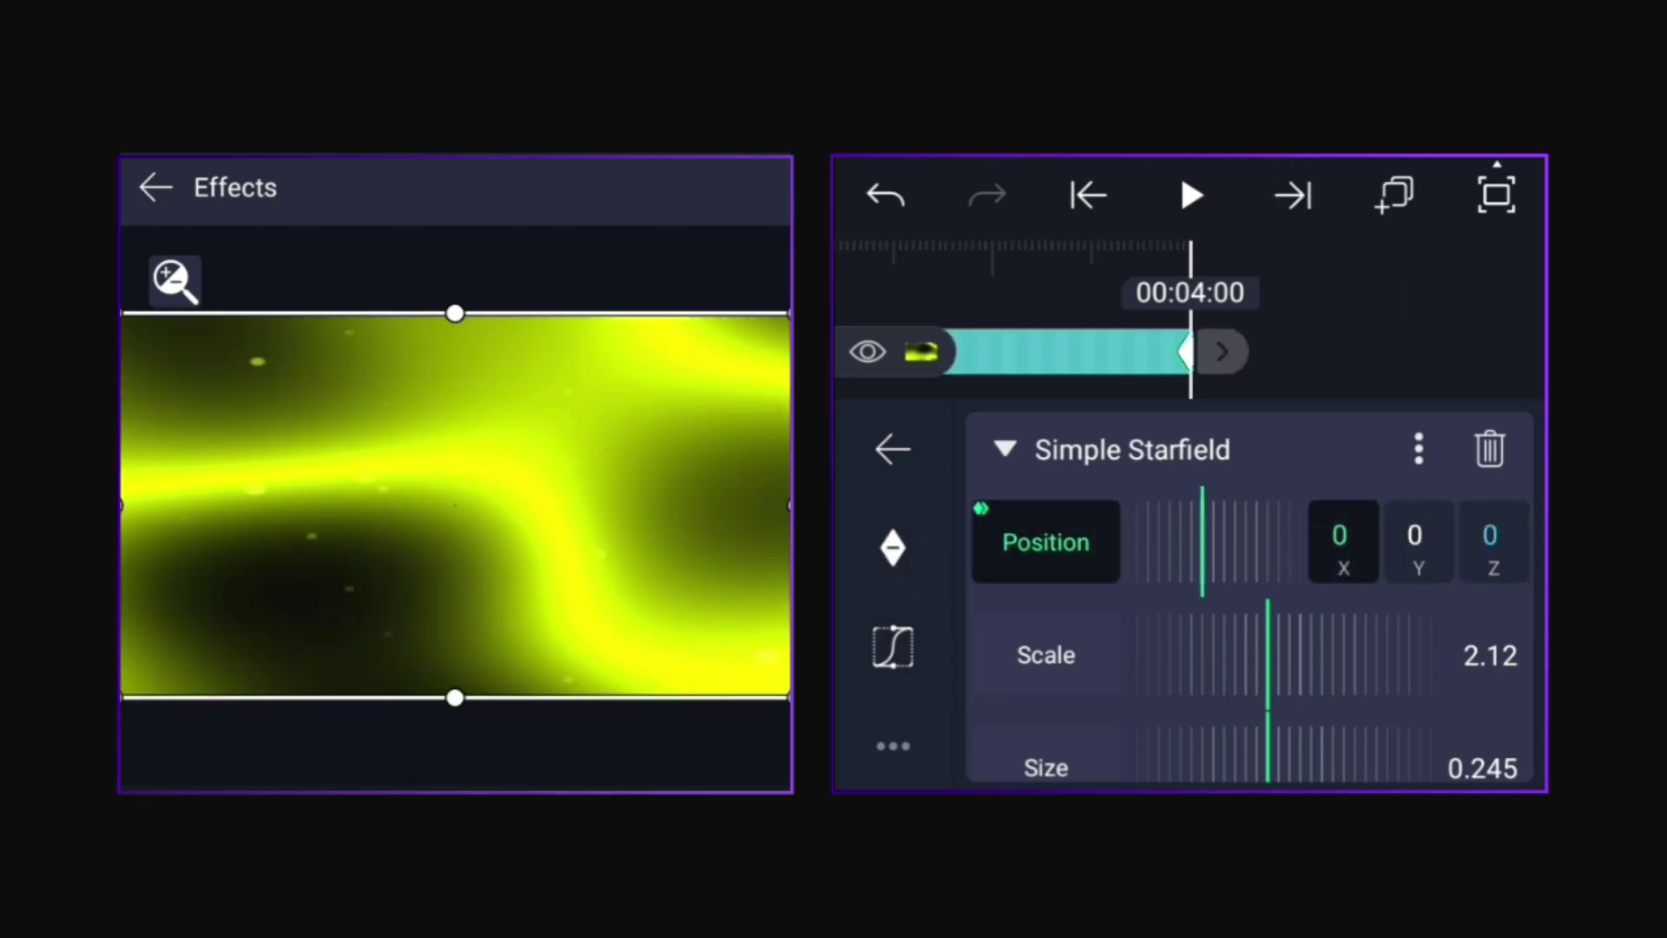
pyautogui.moveTo(1071, 562)
pyautogui.mouseDown()
pyautogui.moveTo(1049, 552)
pyautogui.moveTo(1146, 563)
pyautogui.mouseUp()
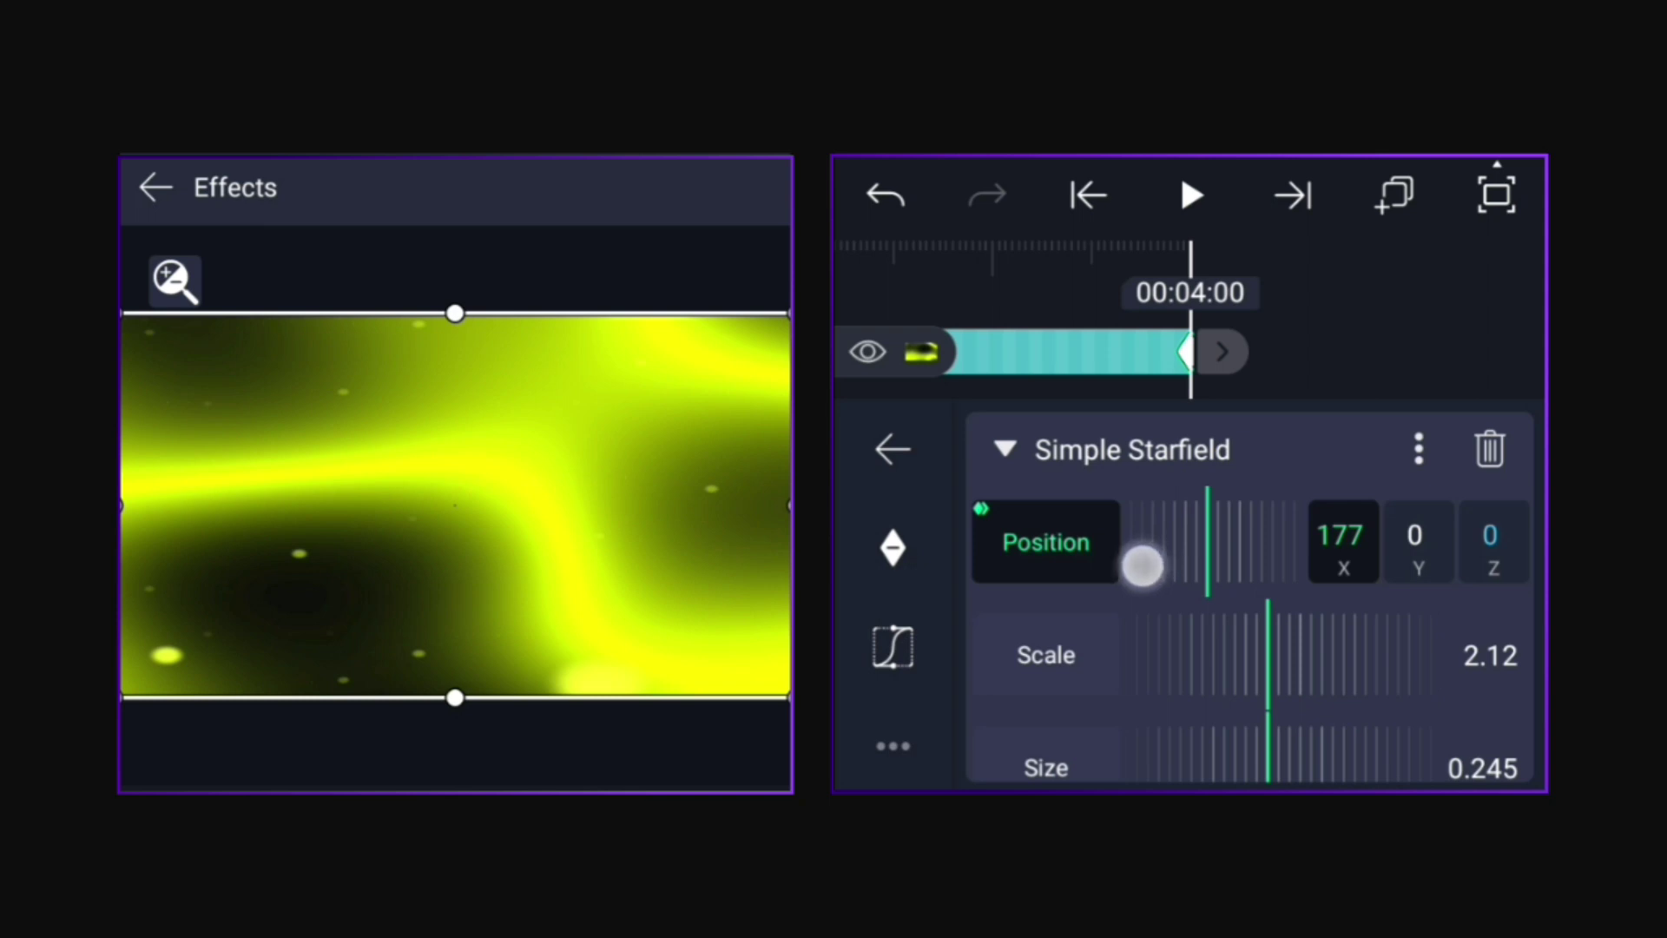
pyautogui.moveTo(1295, 521); pyautogui.dragTo(1120, 545)
pyautogui.click(1191, 196)
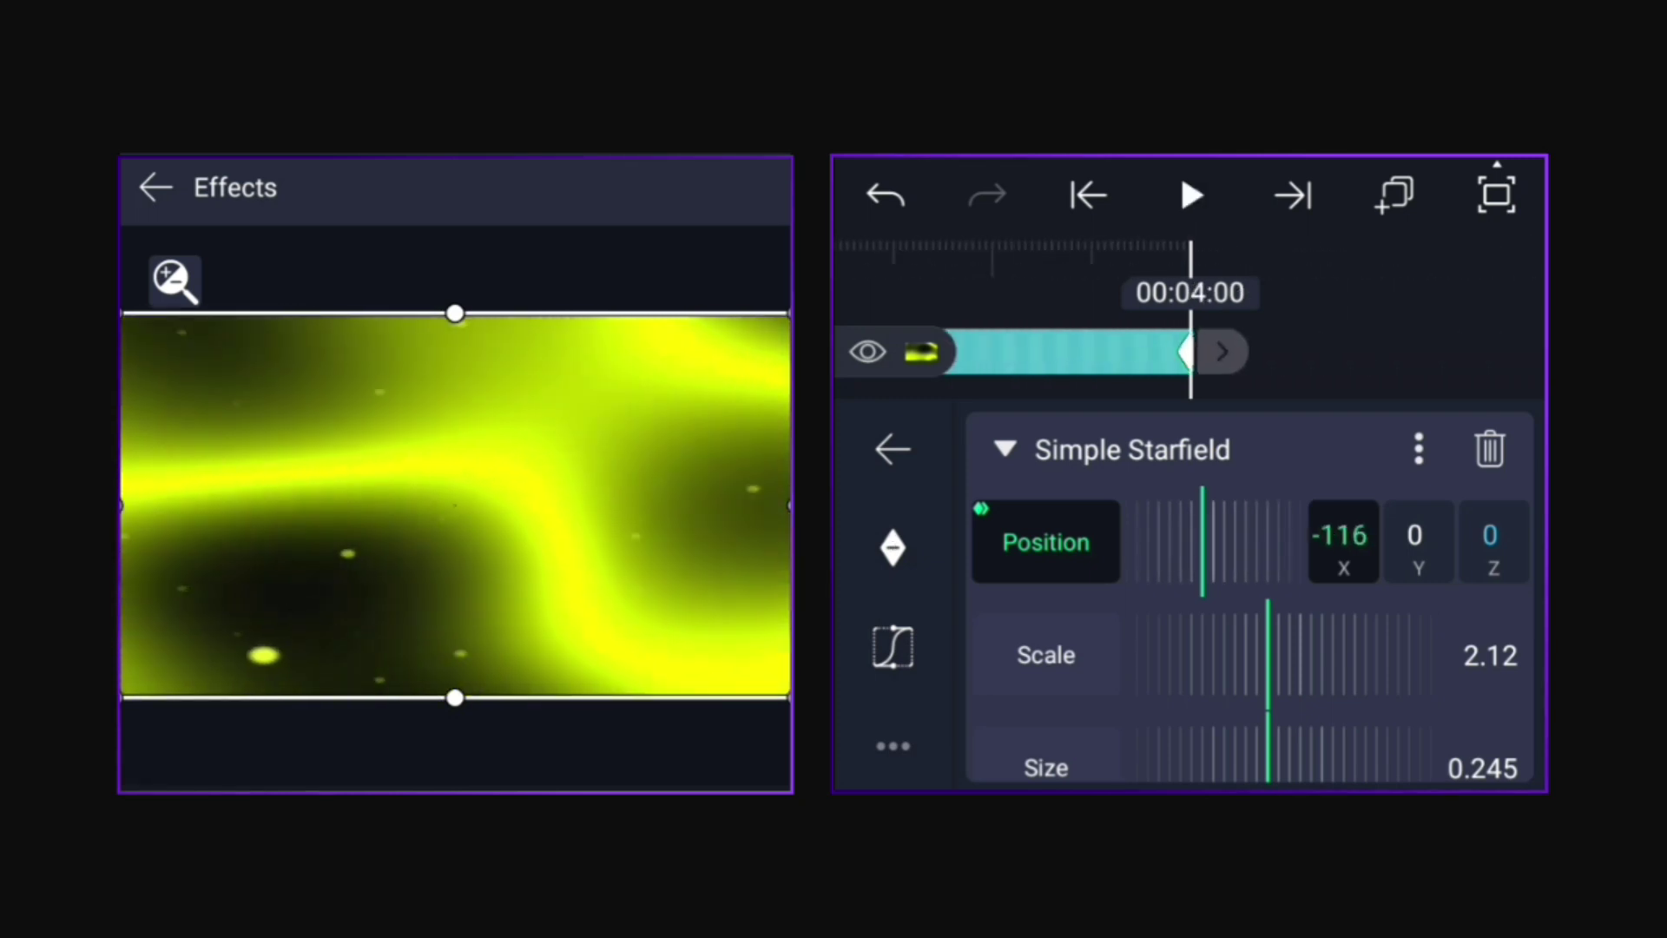
pyautogui.click(1384, 334)
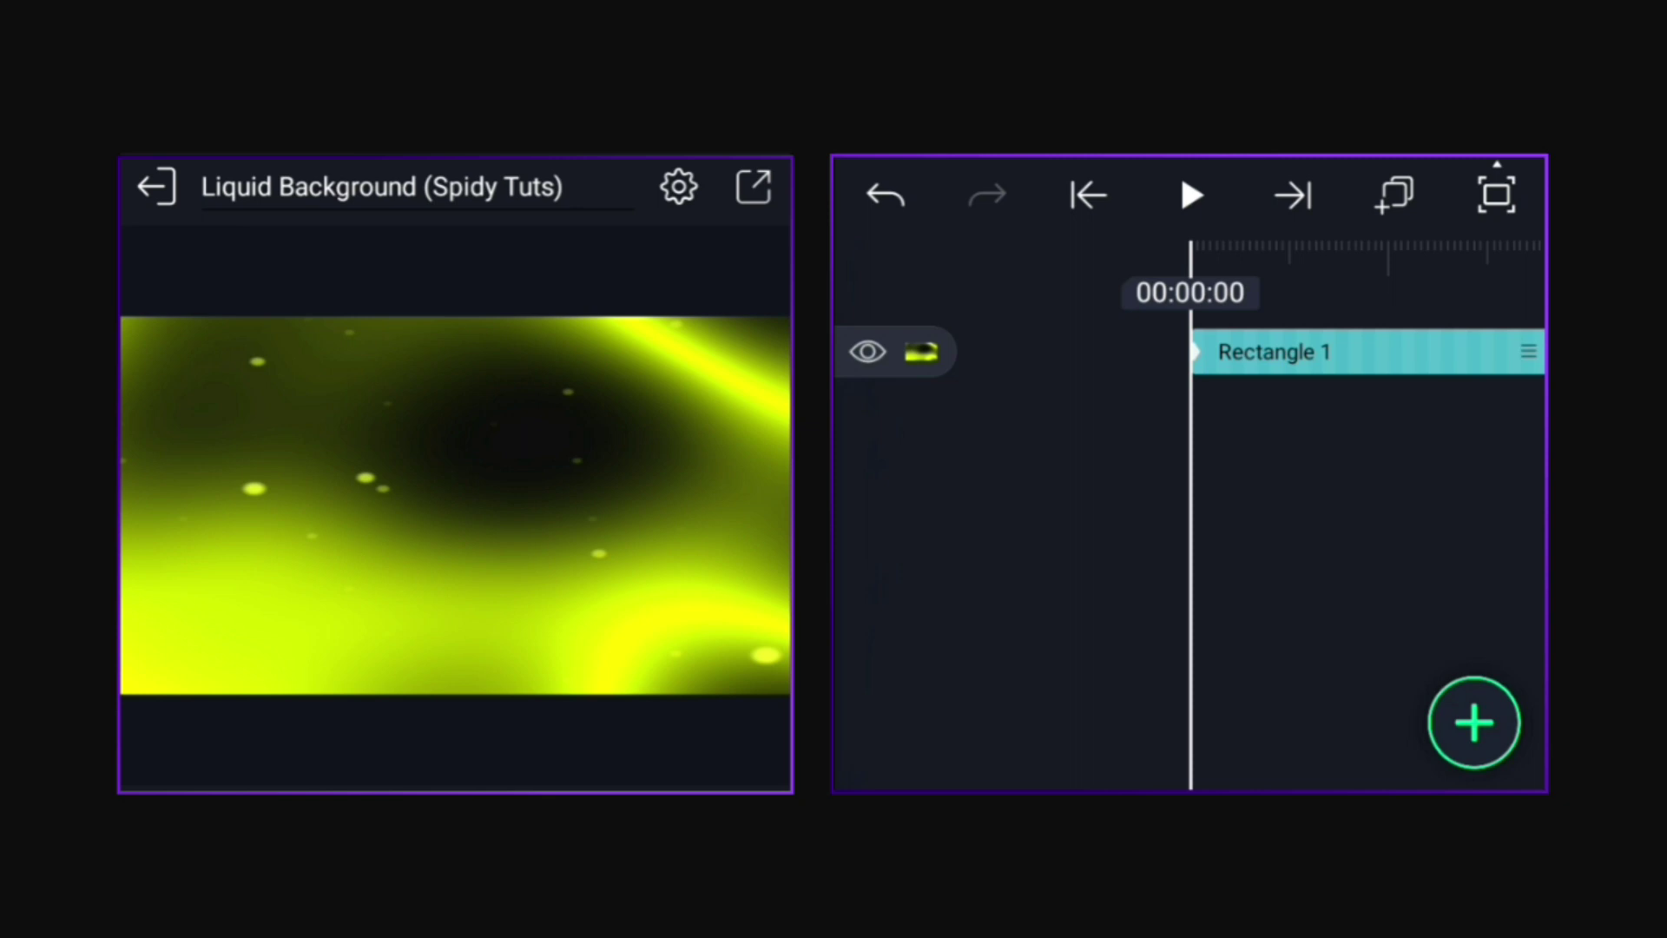
# - Add the Color & Light Rays effect to Rectangle 1 and scrub to preview it
pyautogui.click(1303, 351)
pyautogui.click(1417, 716)
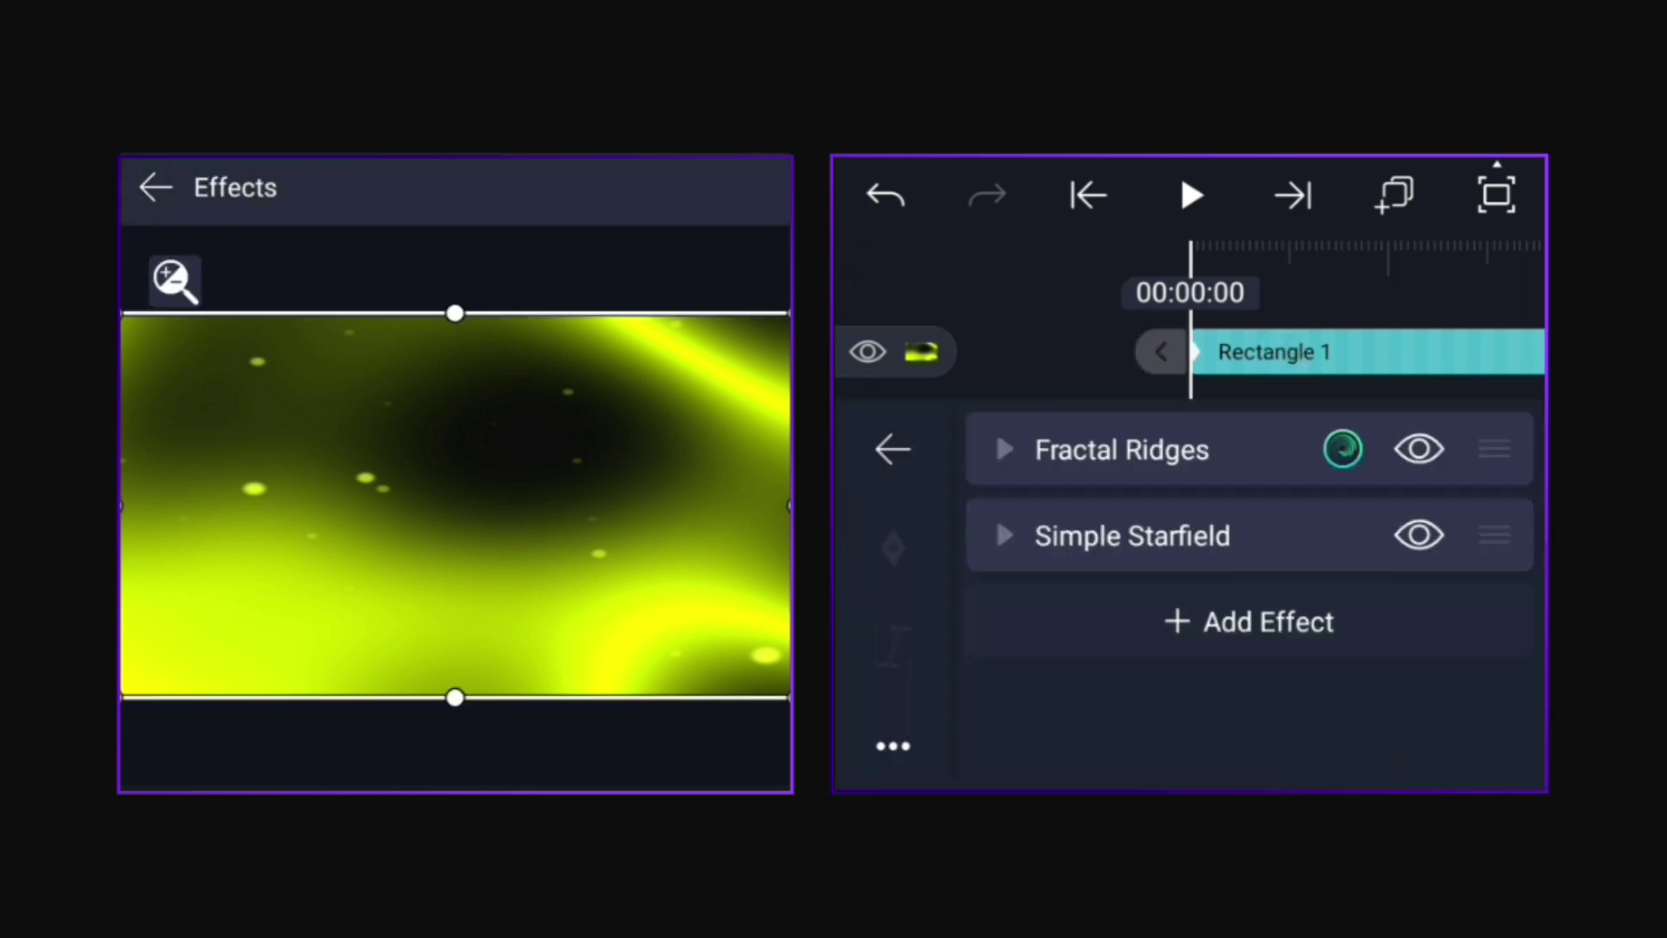
pyautogui.click(1247, 621)
pyautogui.click(1110, 405)
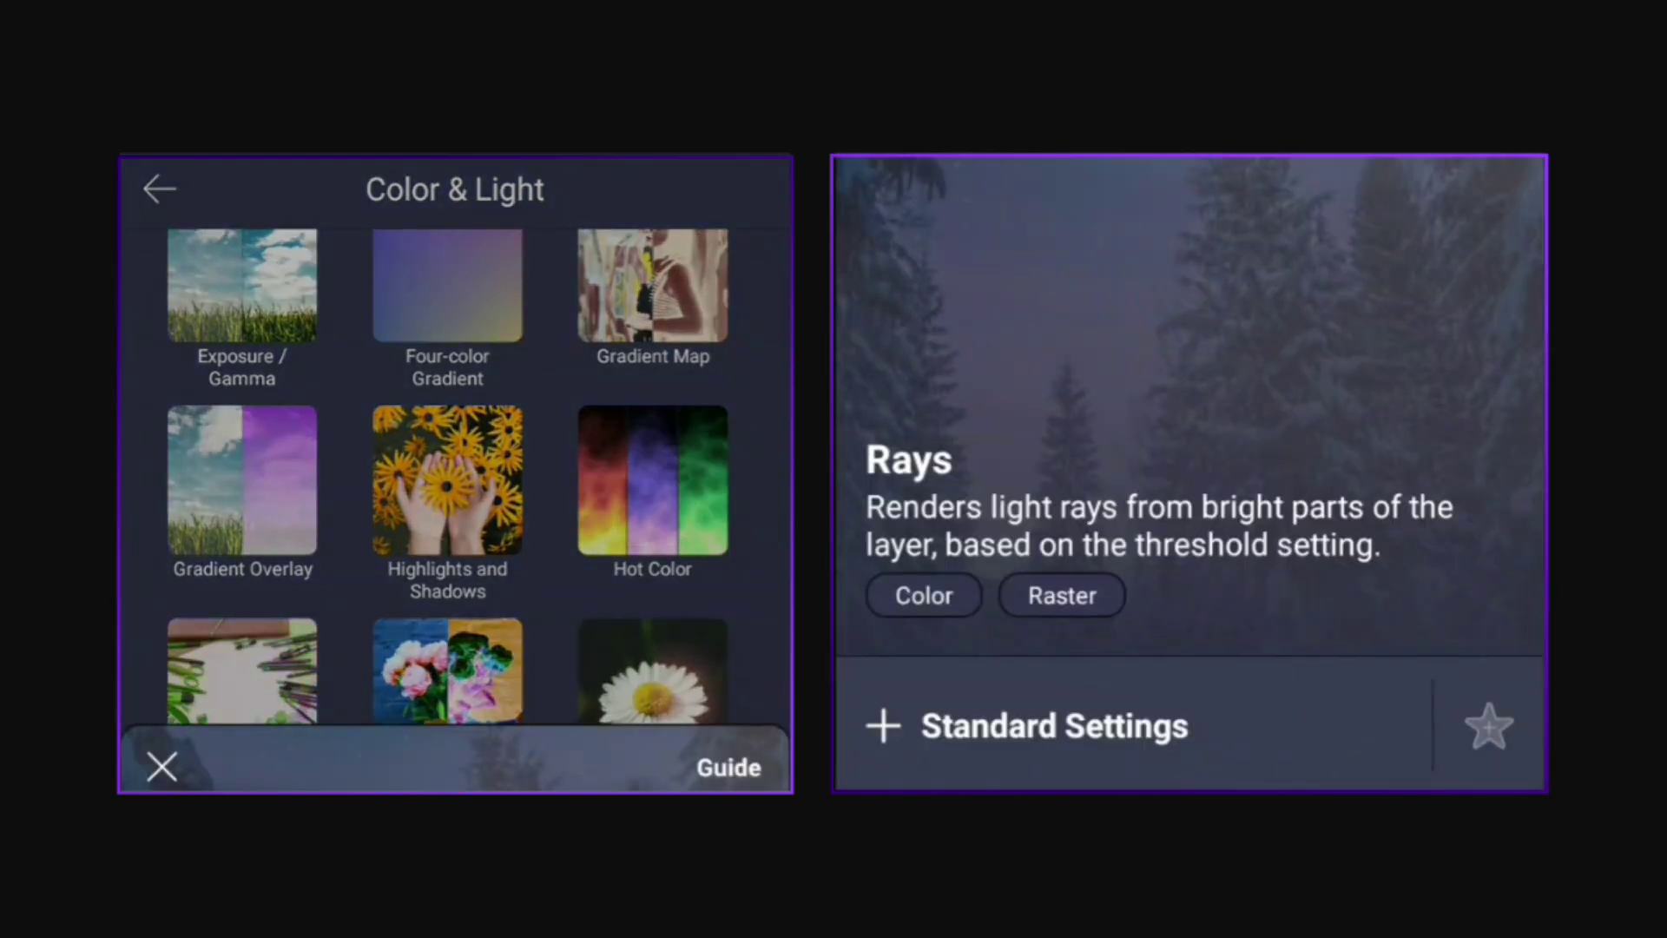
pyautogui.click(1250, 721)
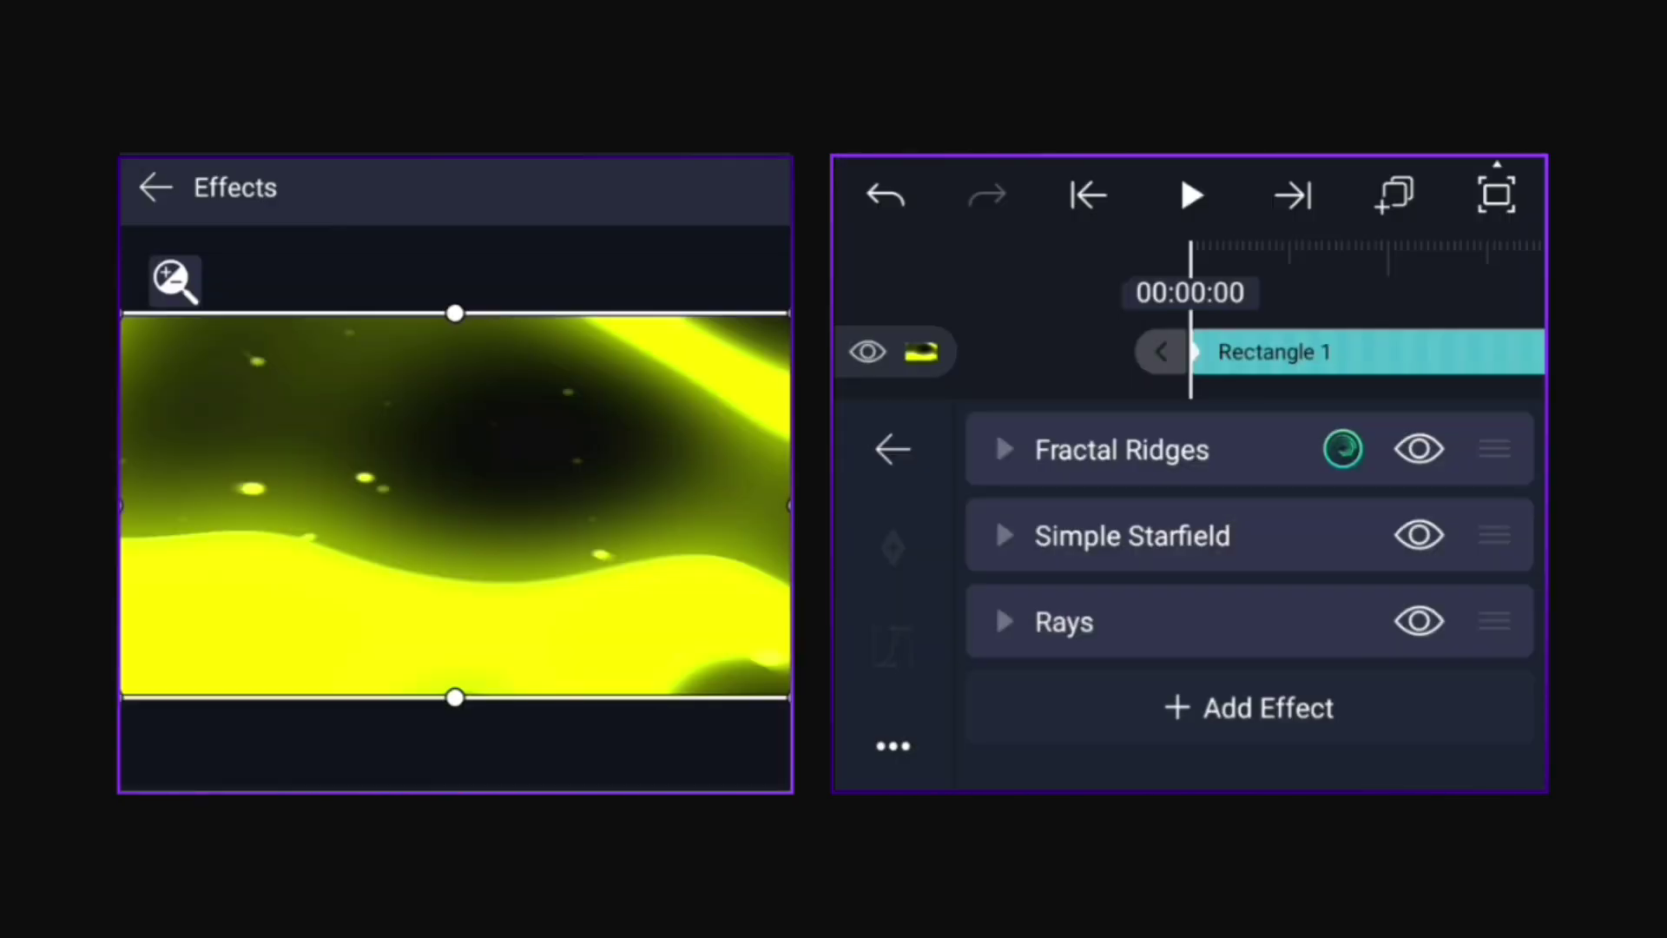
pyautogui.moveTo(1376, 352); pyautogui.dragTo(1251, 353)
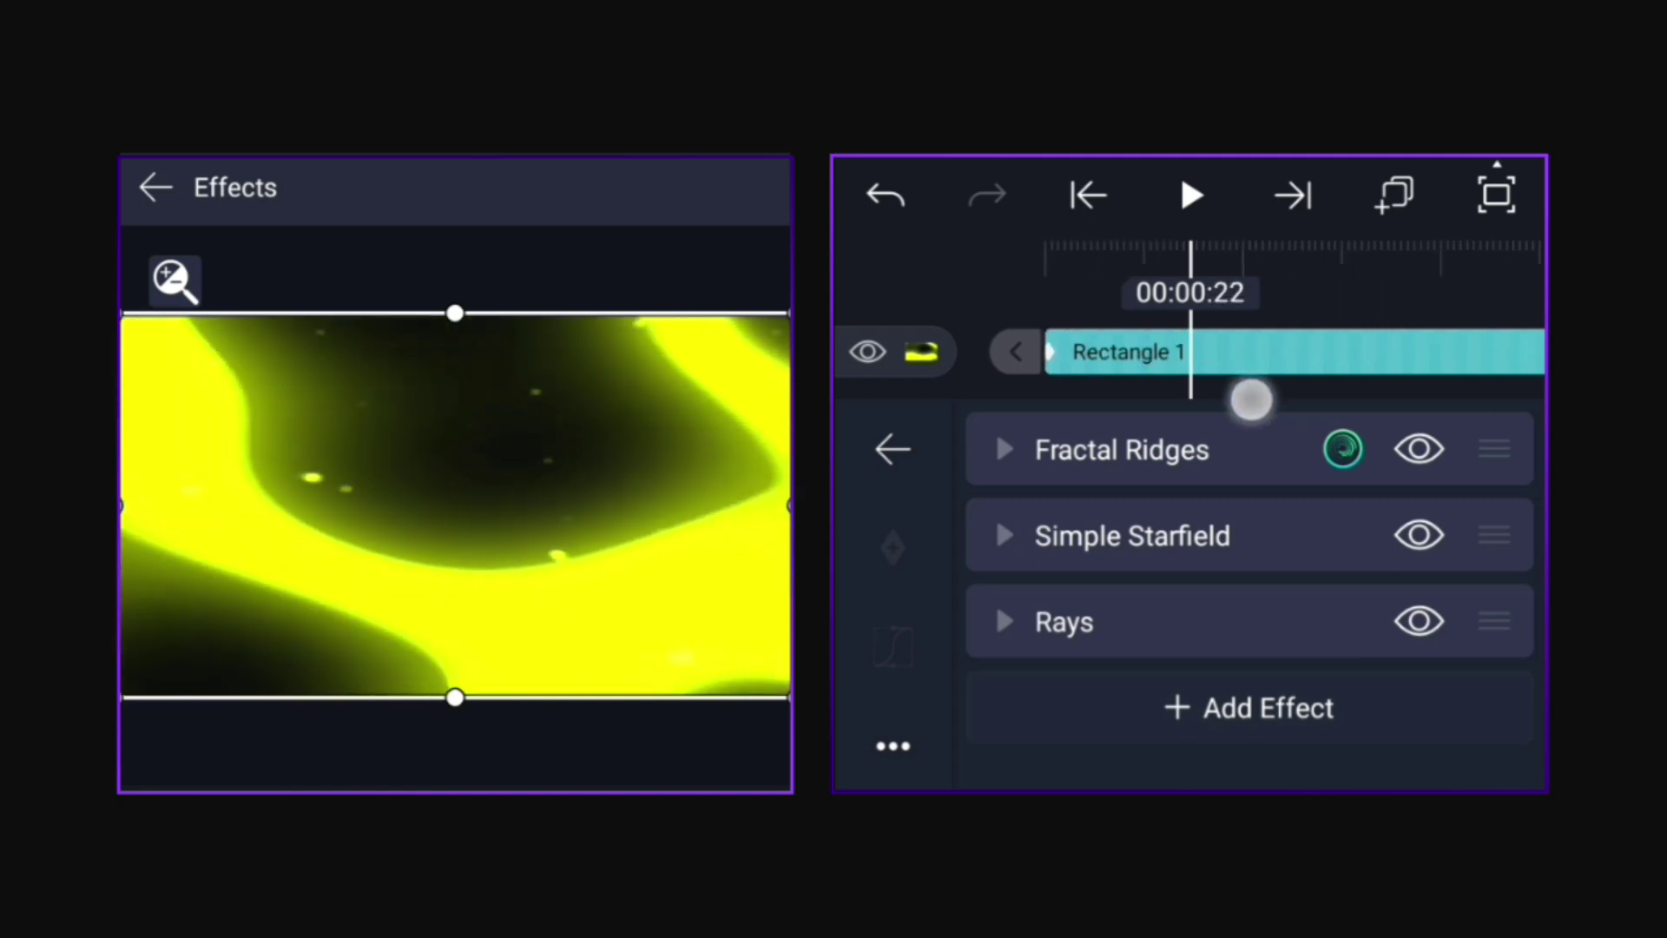
pyautogui.click(1020, 536)
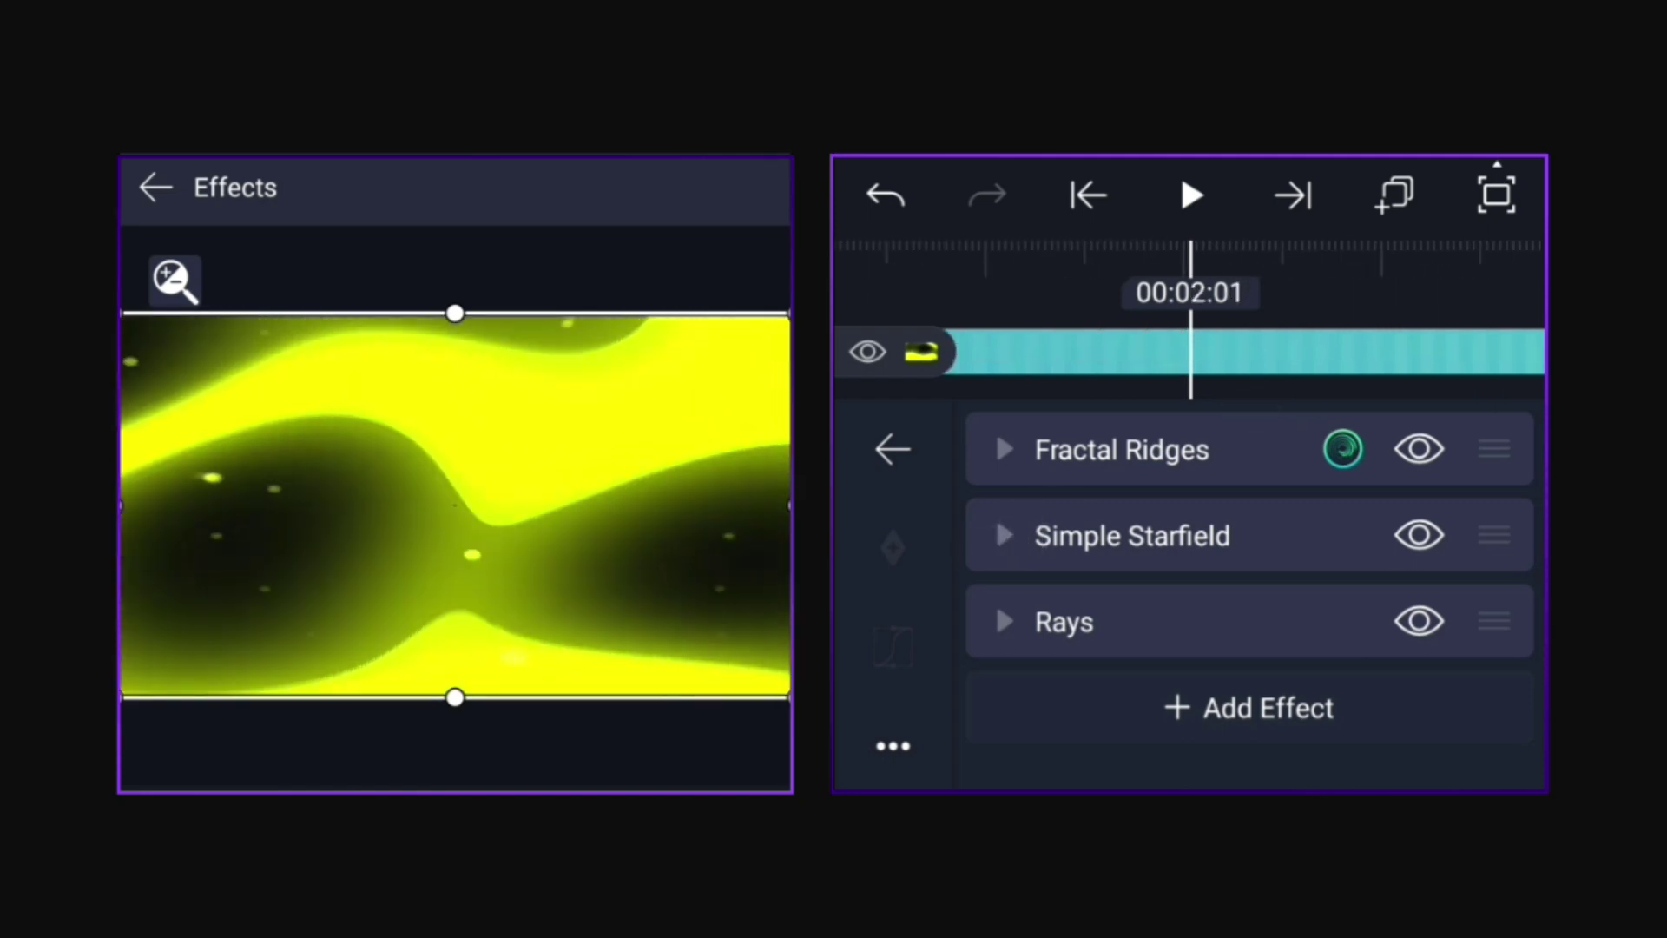
# - Expand Fractal Ridges and try red as its Color 2
pyautogui.click(1193, 452)
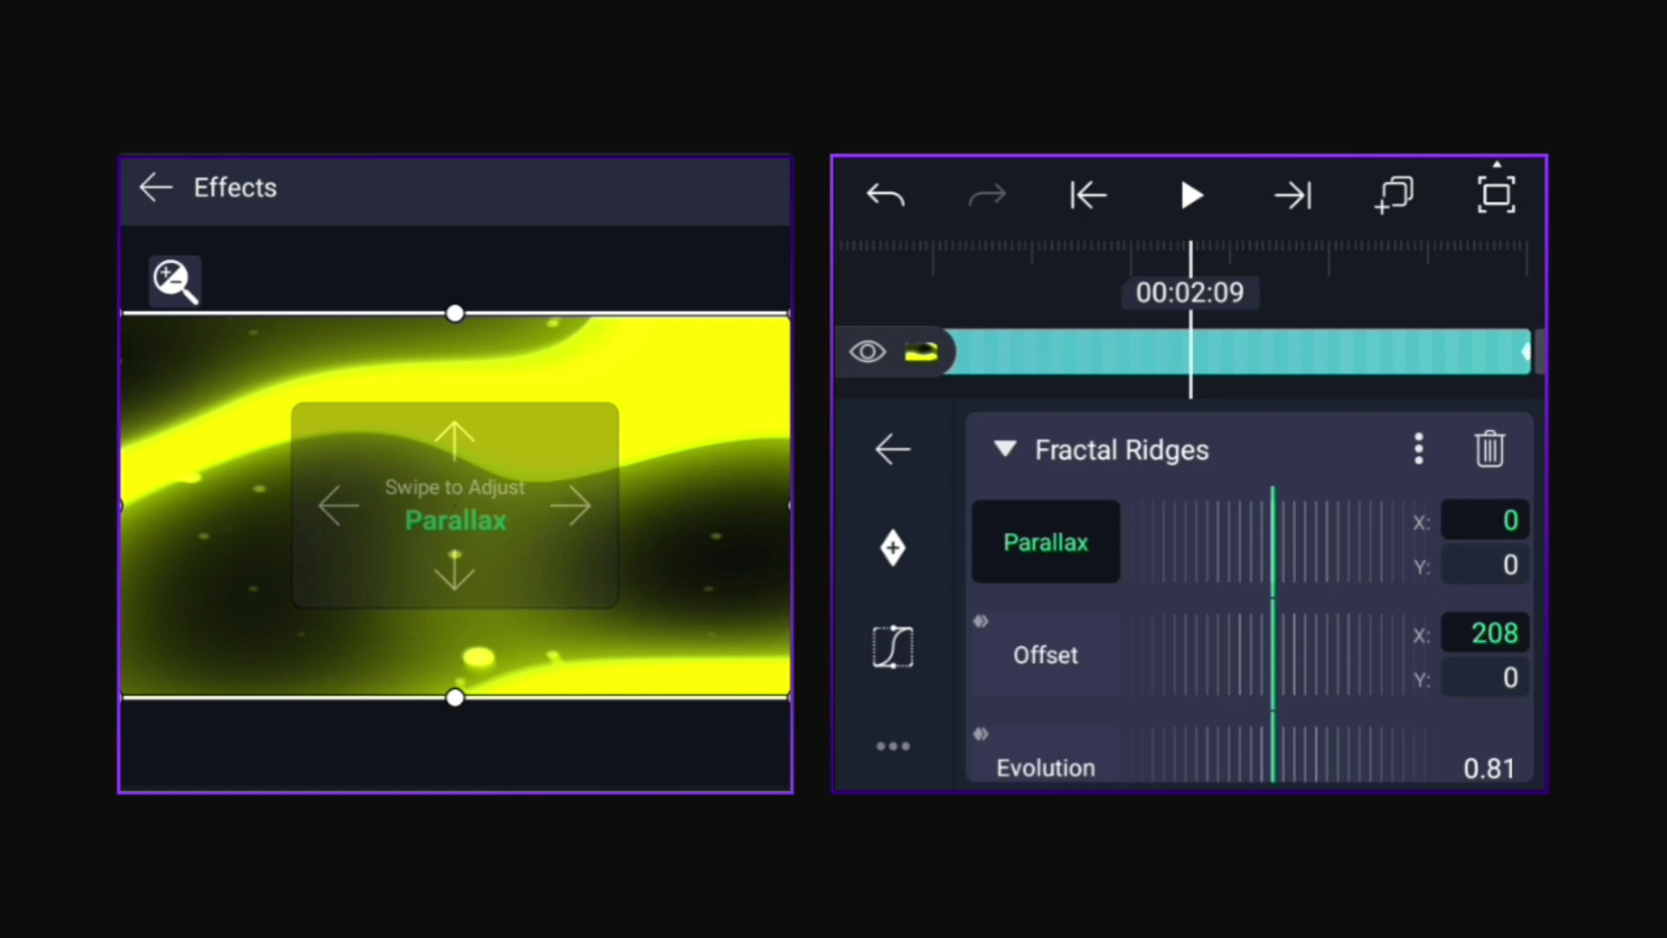
pyautogui.click(1487, 673)
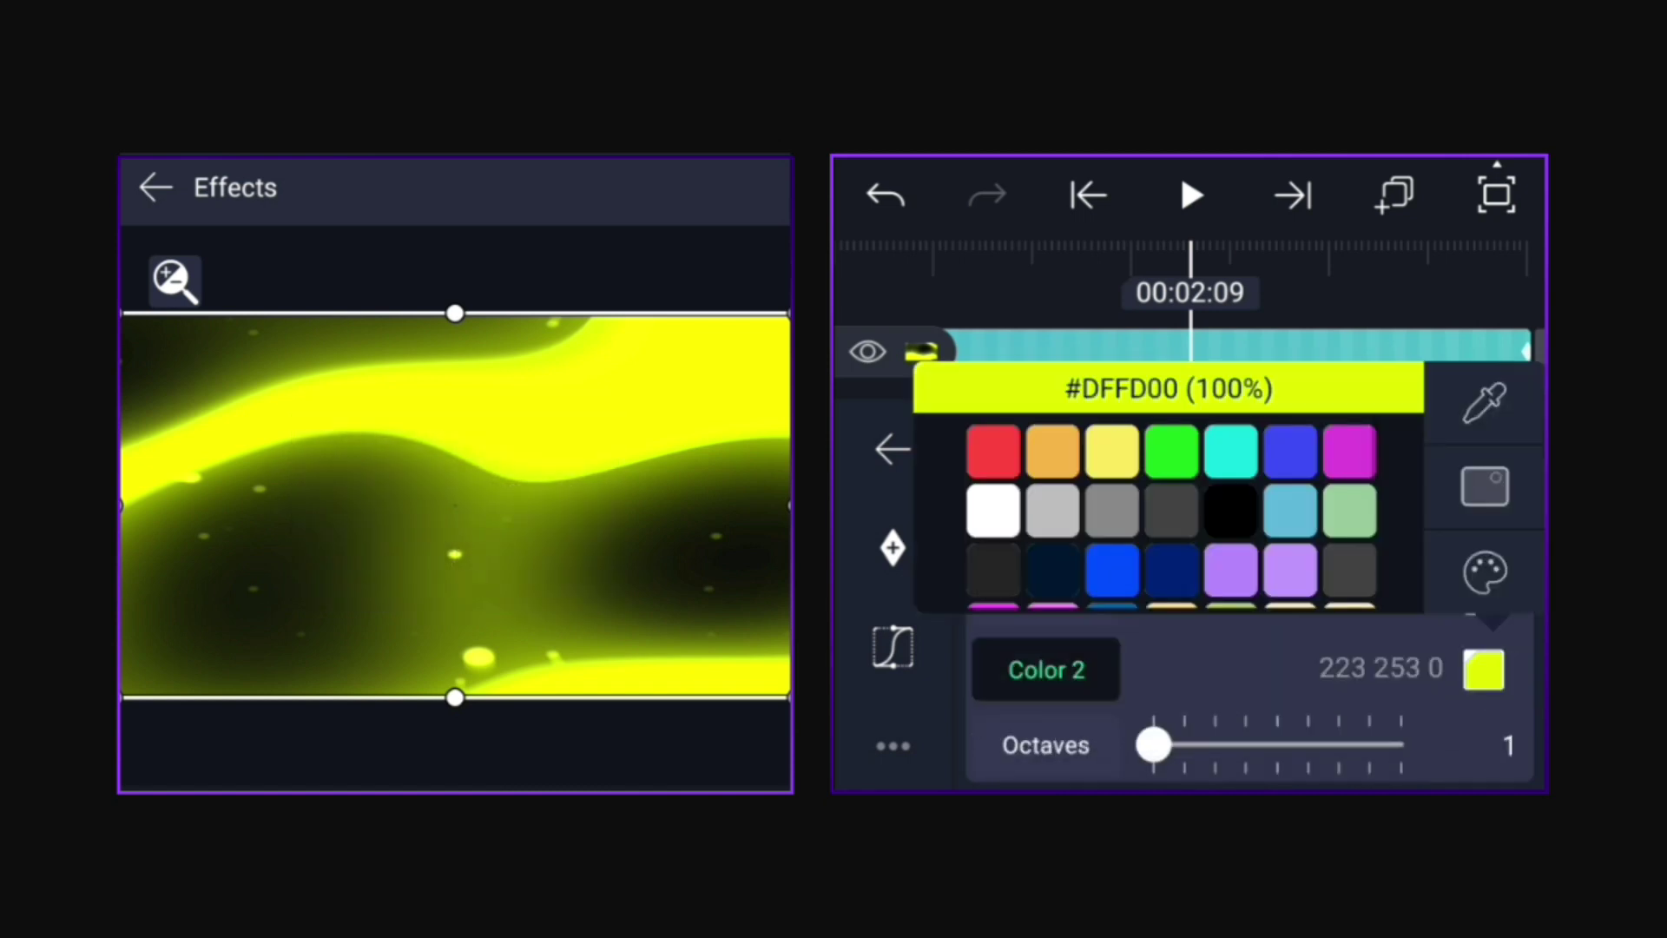
pyautogui.click(993, 451)
pyautogui.moveTo(1232, 560); pyautogui.dragTo(1233, 391)
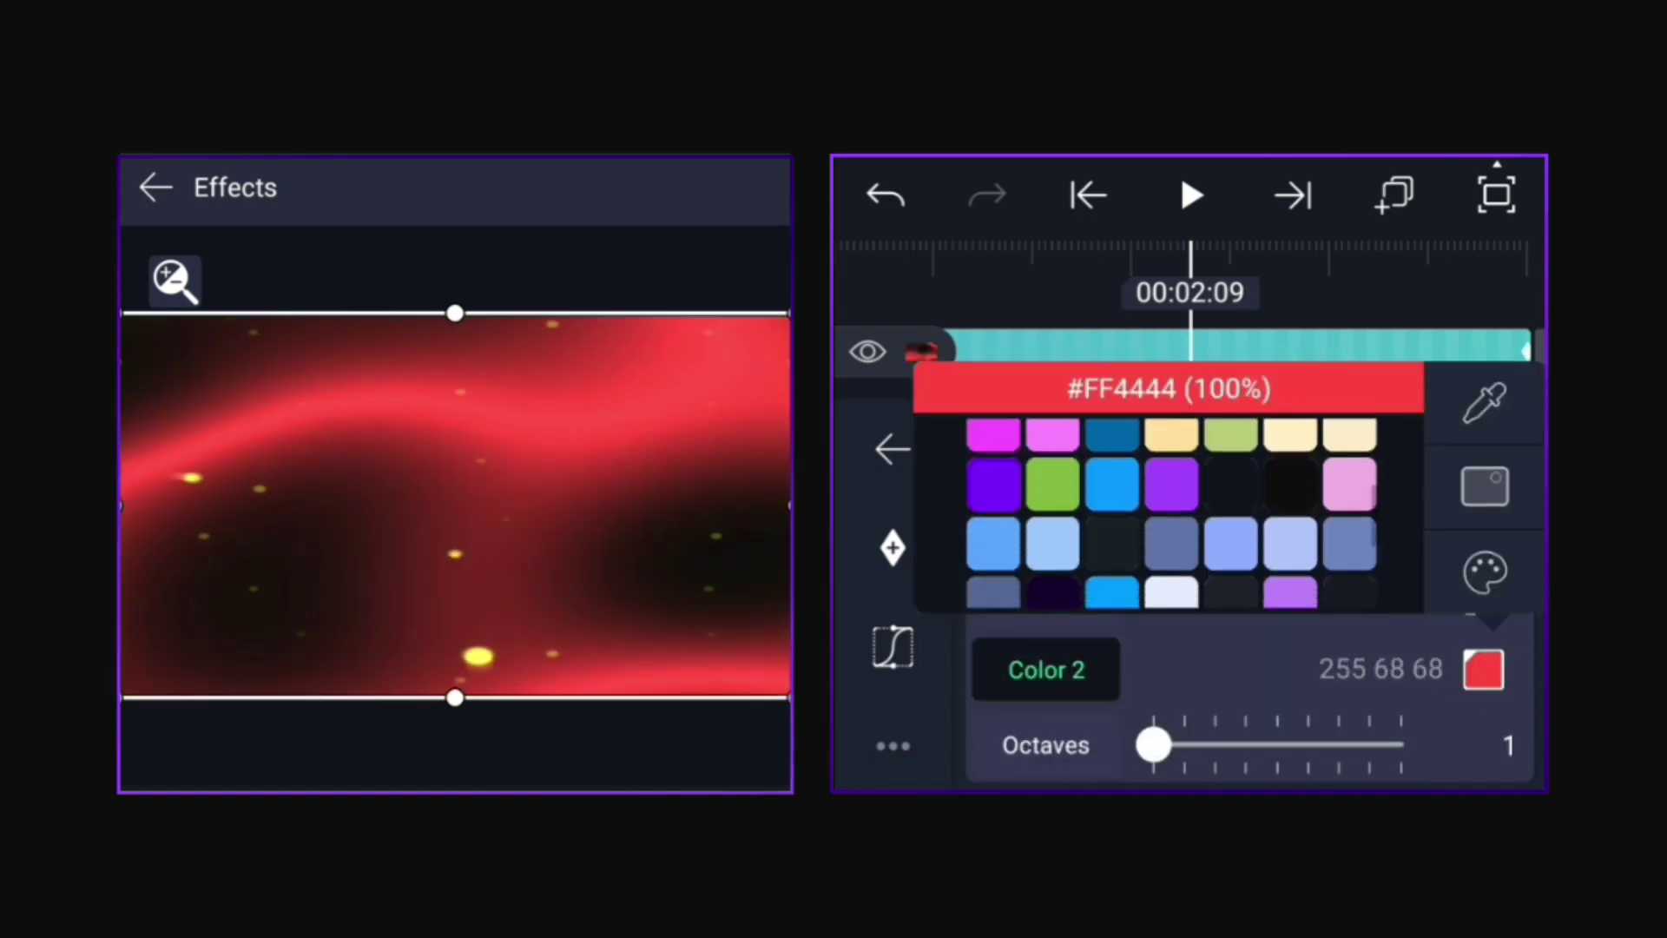
pyautogui.click(1344, 314)
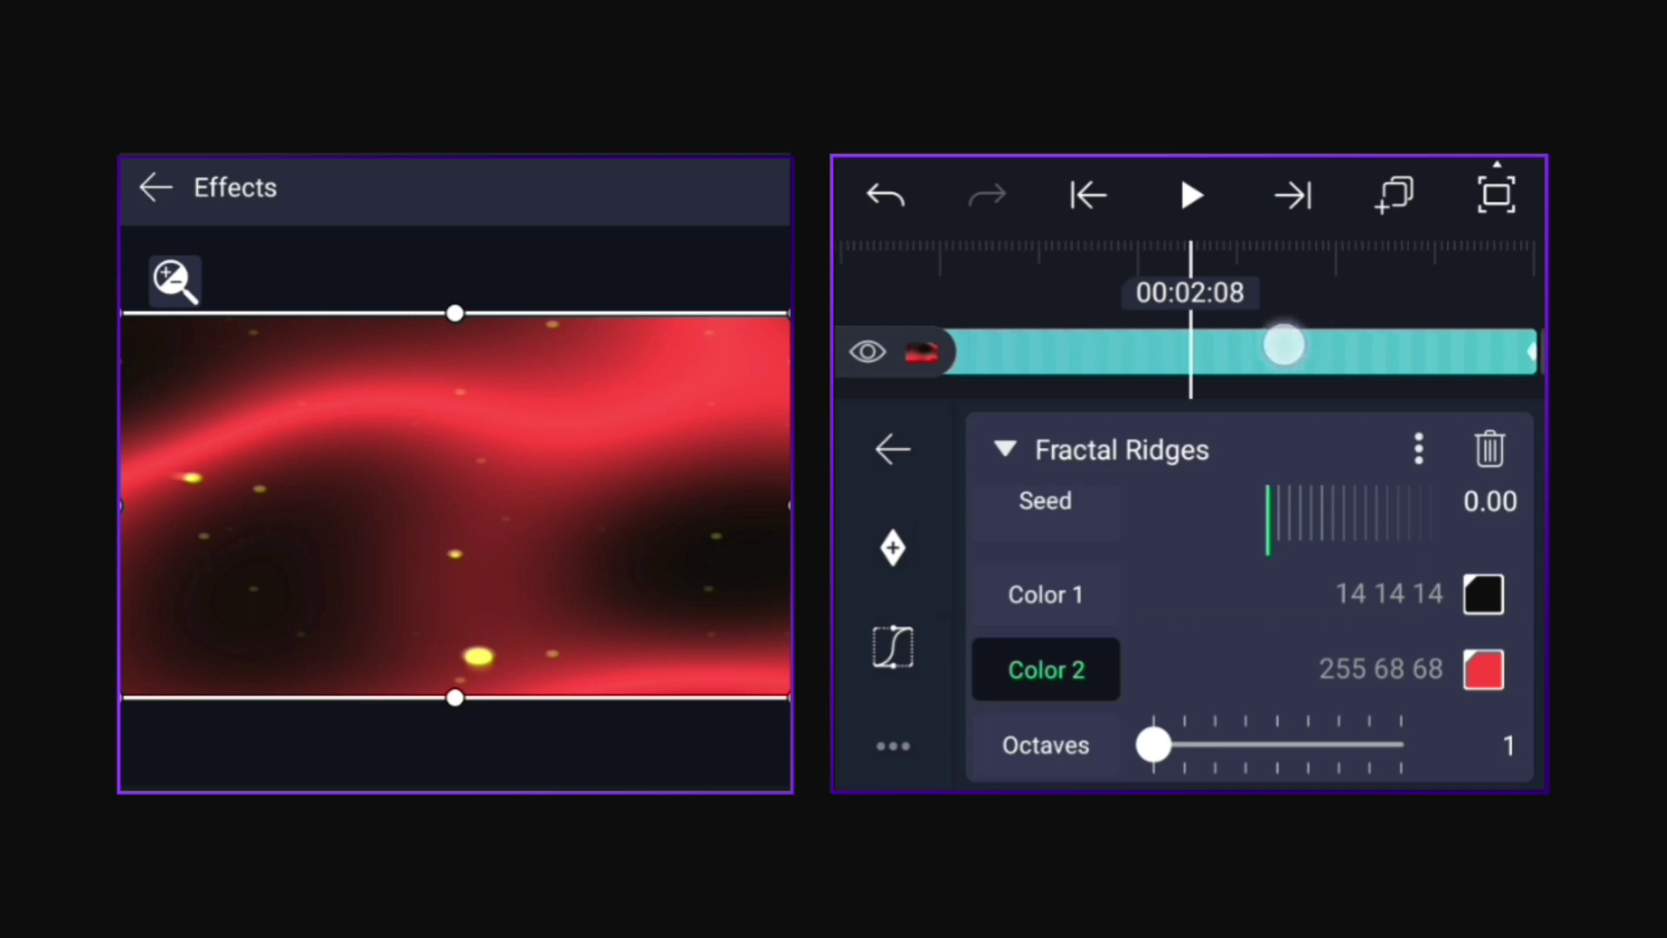
pyautogui.moveTo(1384, 337); pyautogui.dragTo(1463, 339)
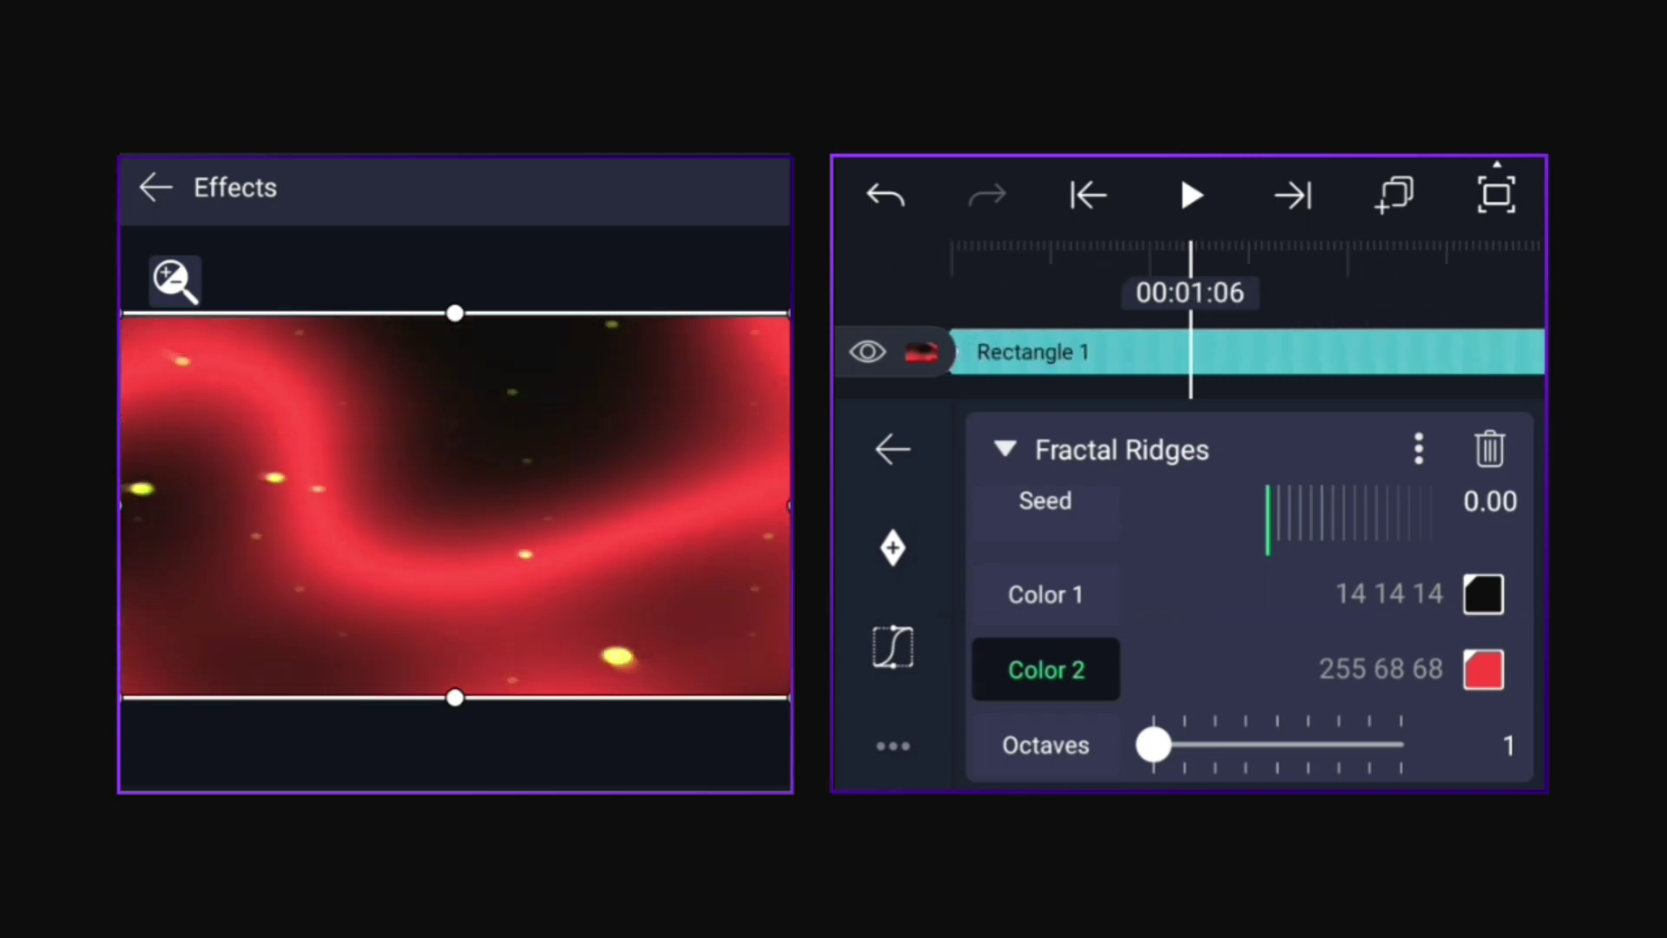
# - Try lime, red, pale yellow and white for Color 2, then restore bright yellow #DFFD00
pyautogui.click(1483, 670)
pyautogui.moveTo(1294, 546); pyautogui.dragTo(1295, 353)
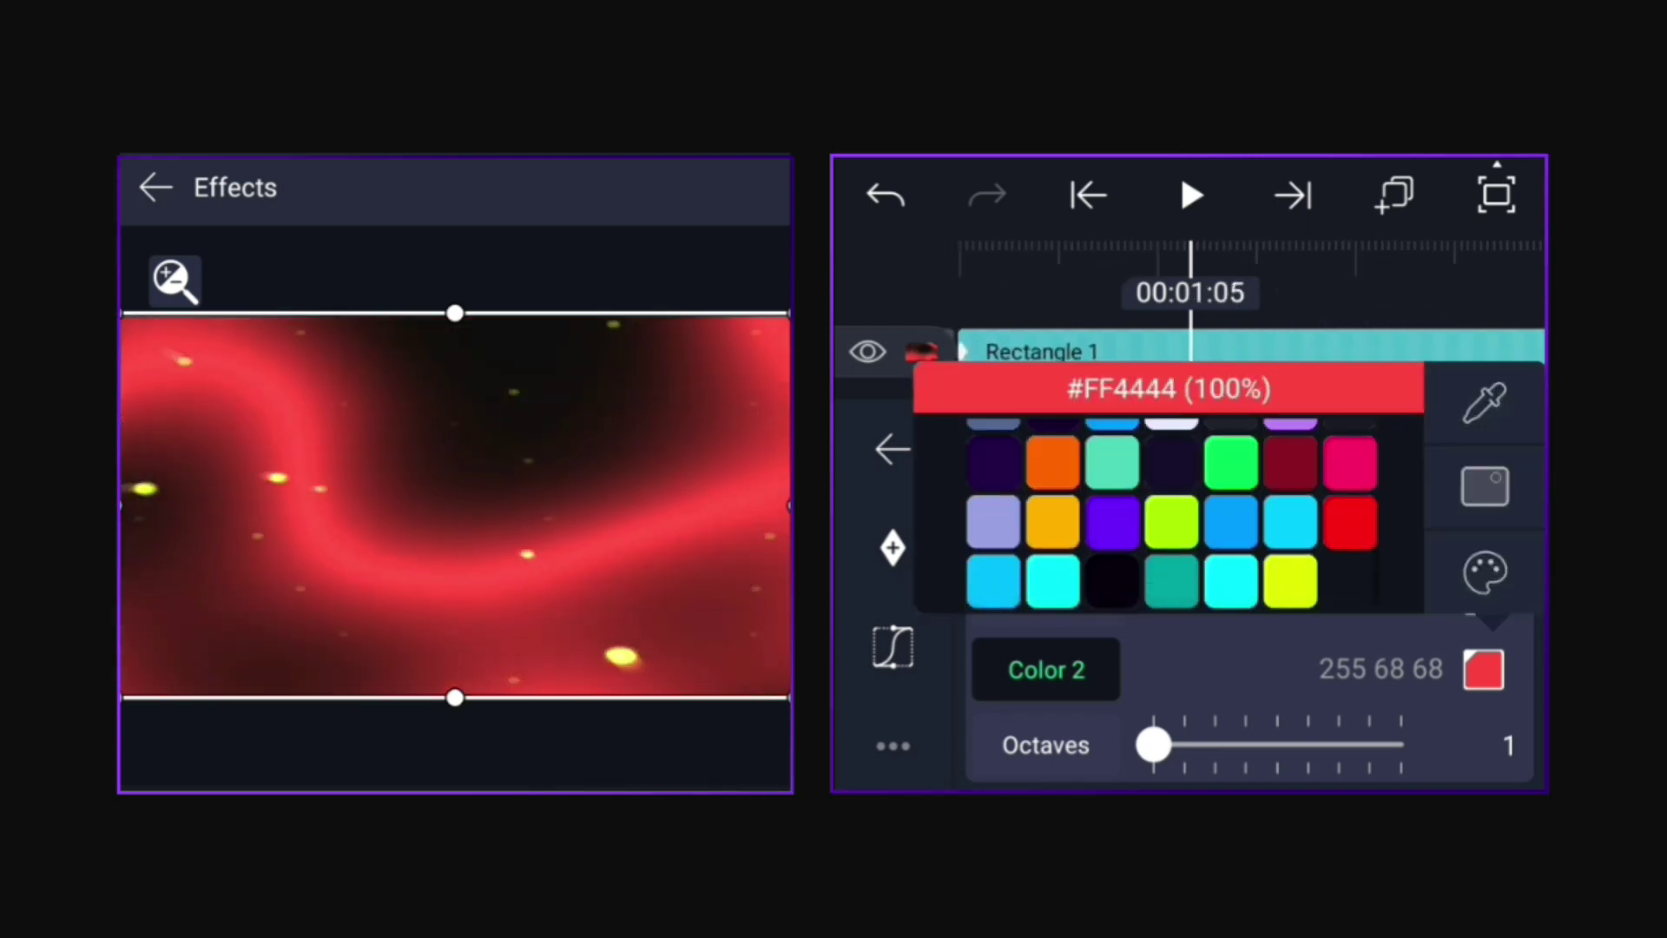
pyautogui.click(1172, 522)
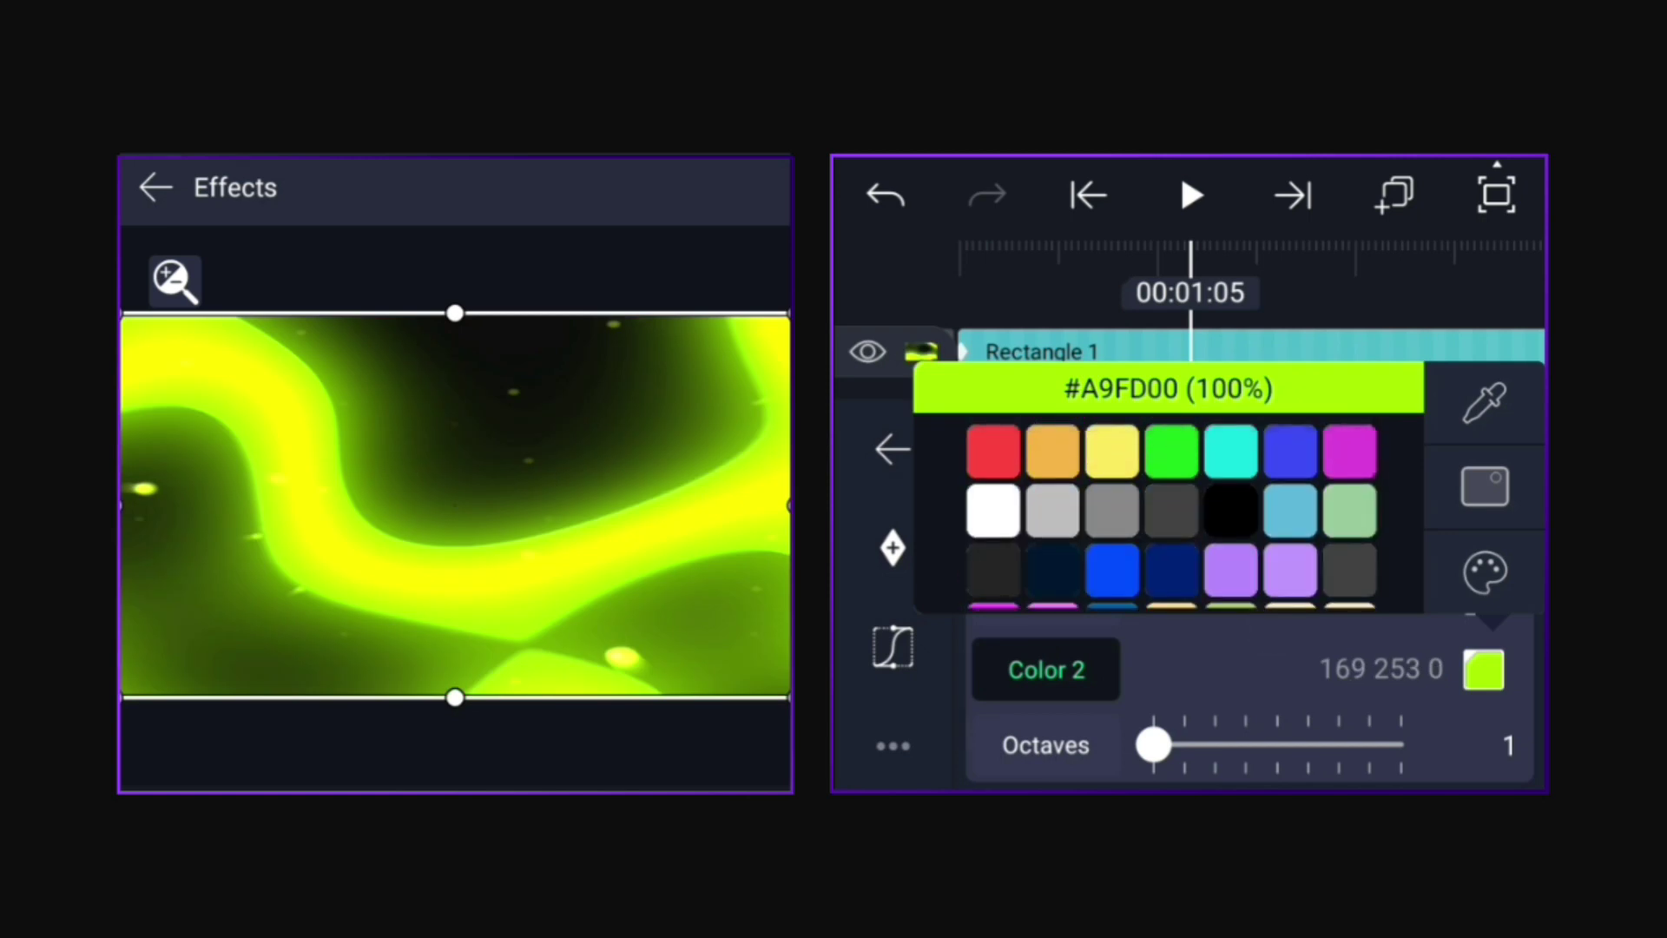
pyautogui.click(994, 451)
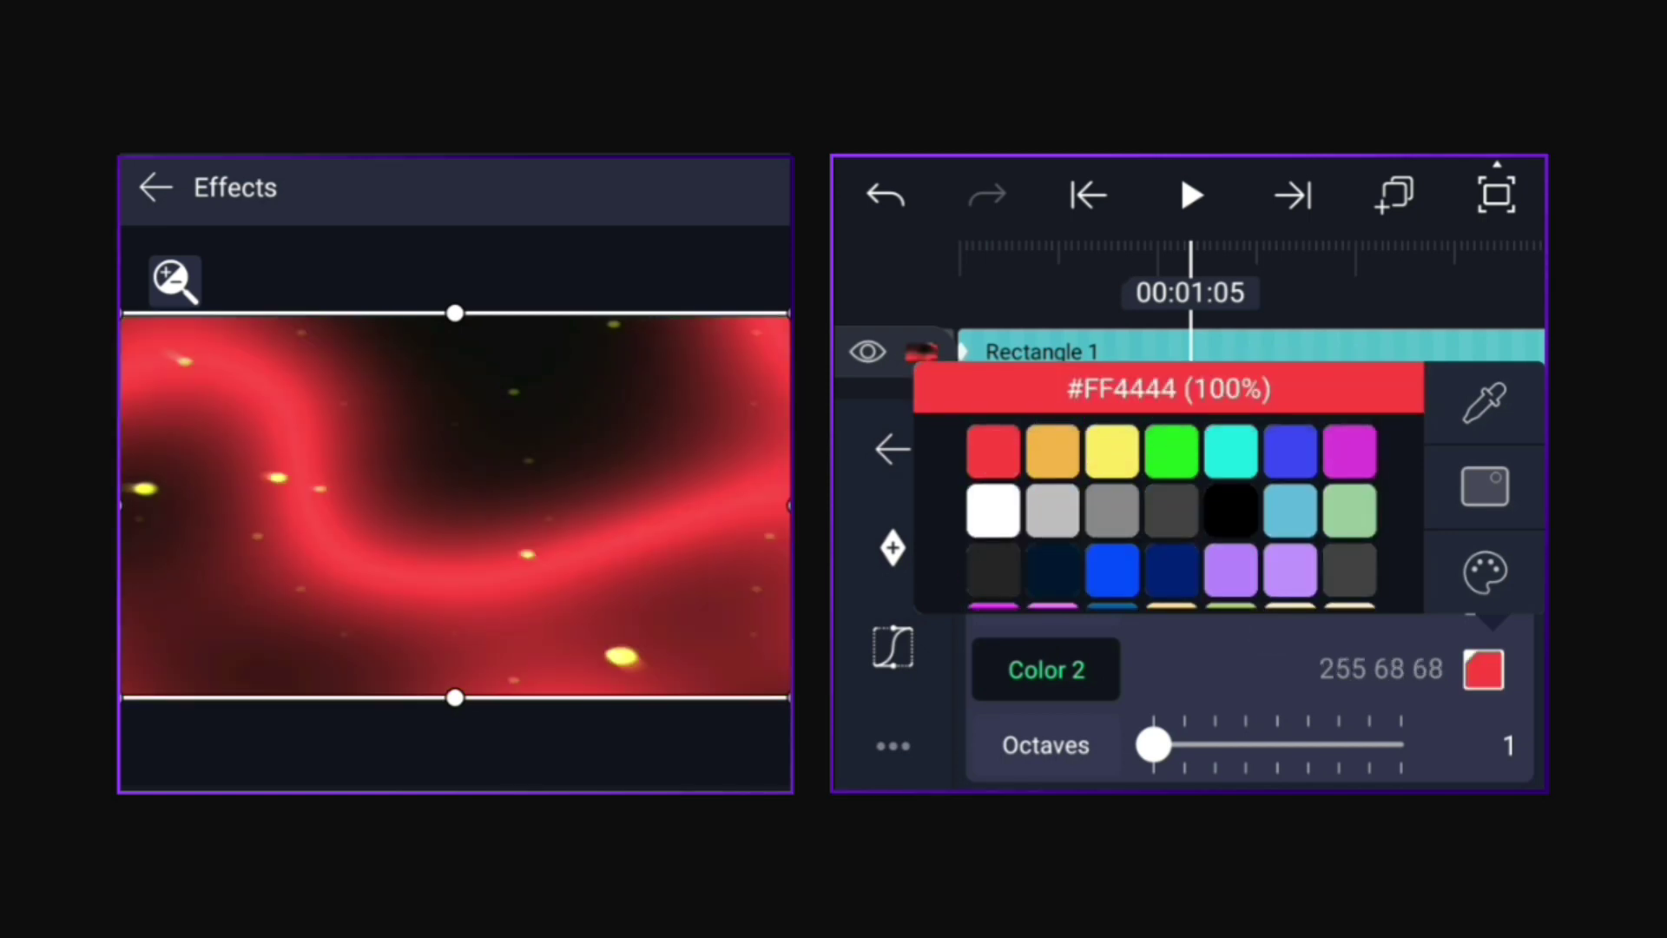
pyautogui.click(1113, 451)
pyautogui.click(994, 510)
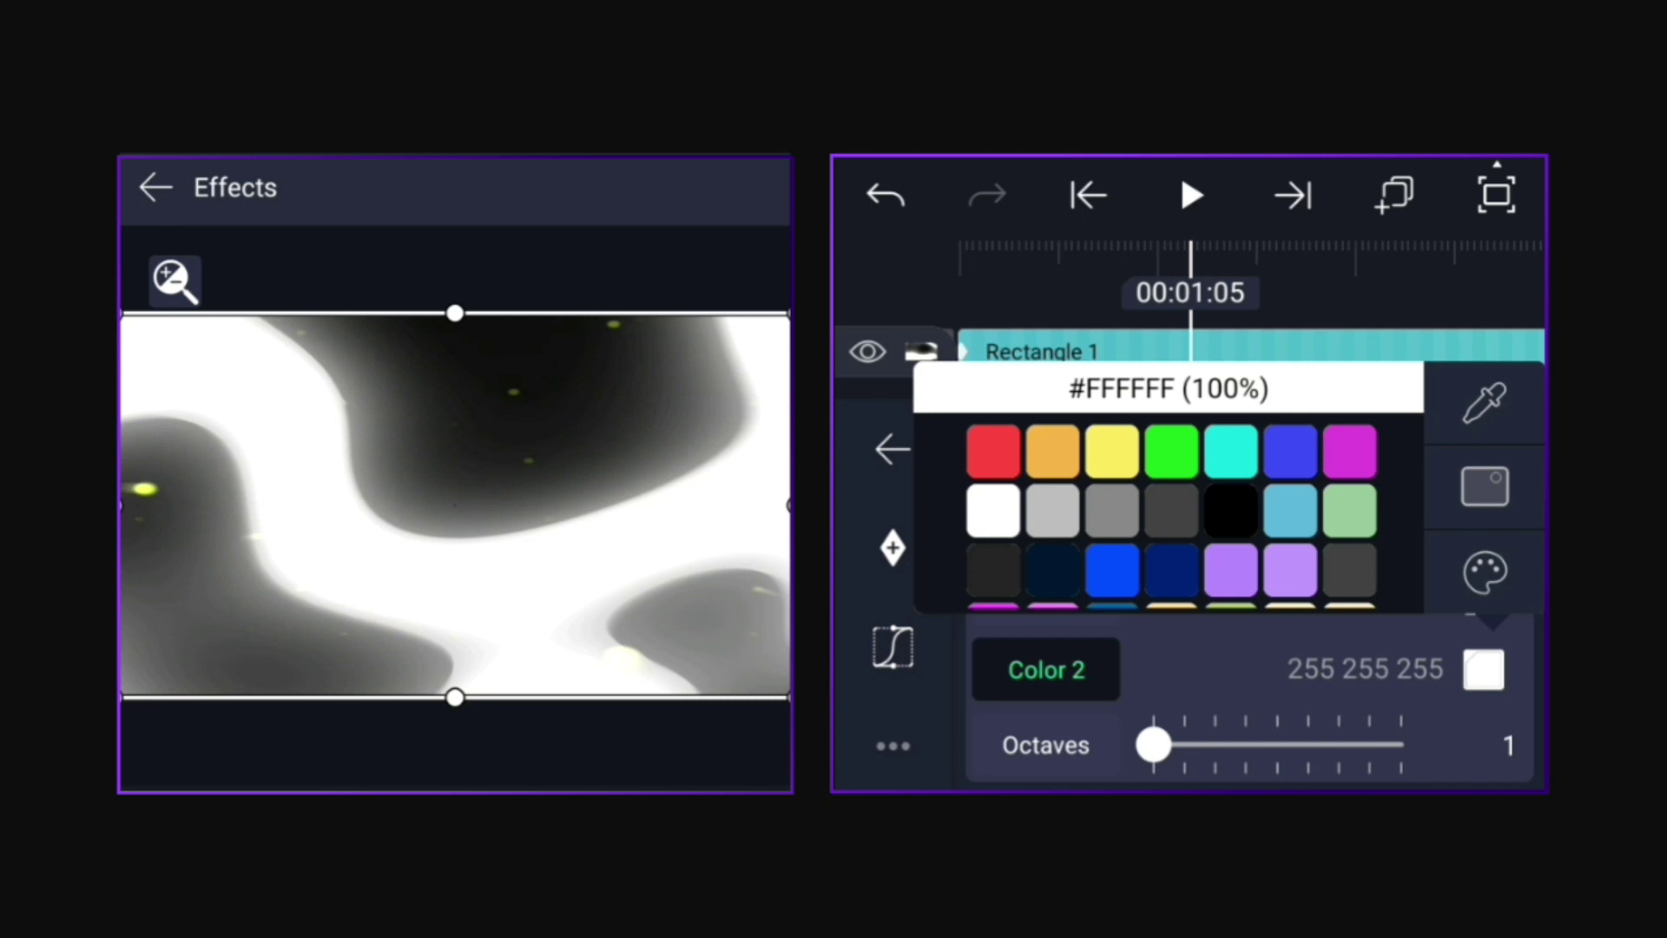
pyautogui.click(1293, 583)
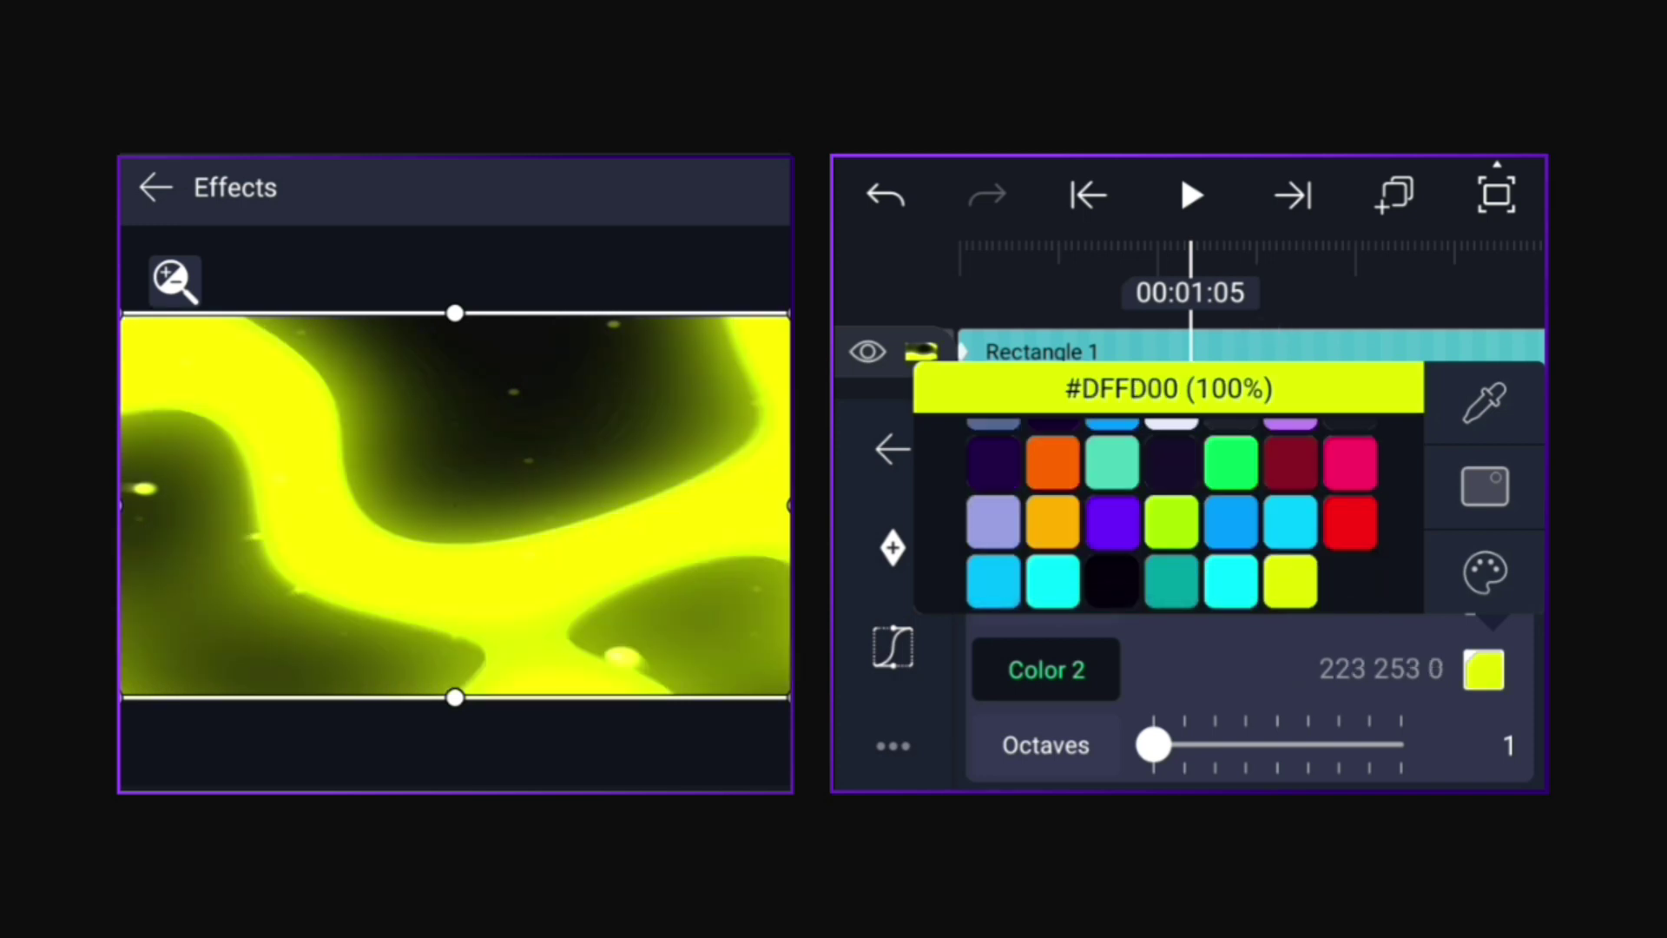
pyautogui.press('Escape')
# - Back out of the effect settings and reselect Rectangle 1
pyautogui.click(1331, 352)
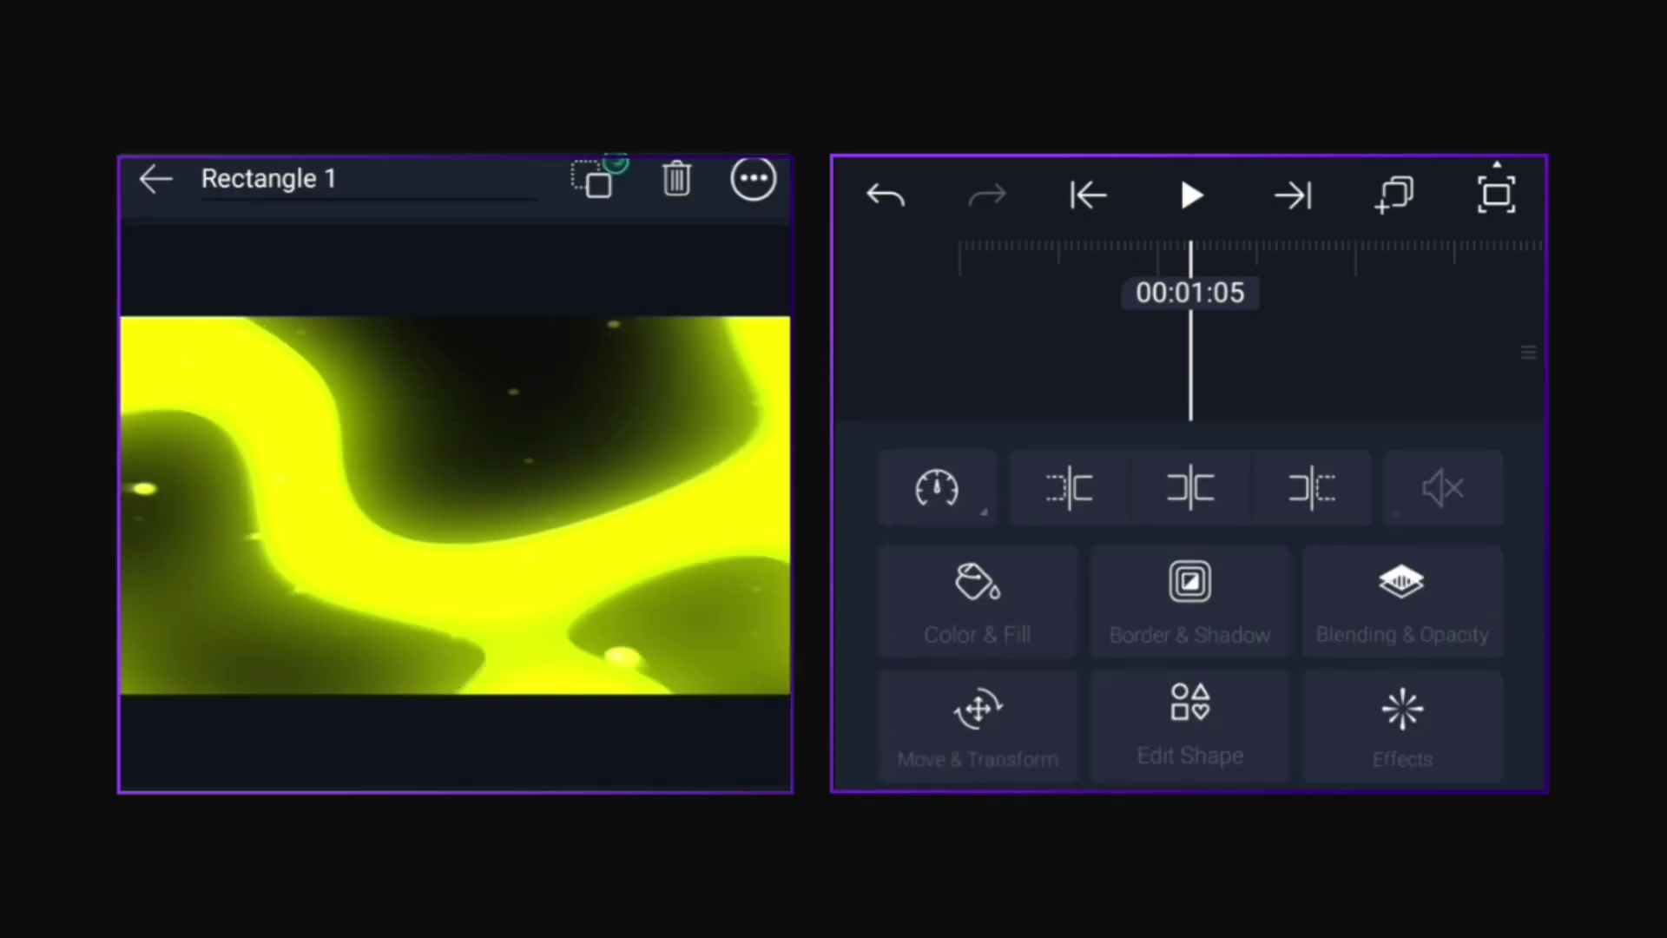
pyautogui.click(1331, 352)
pyautogui.click(1264, 361)
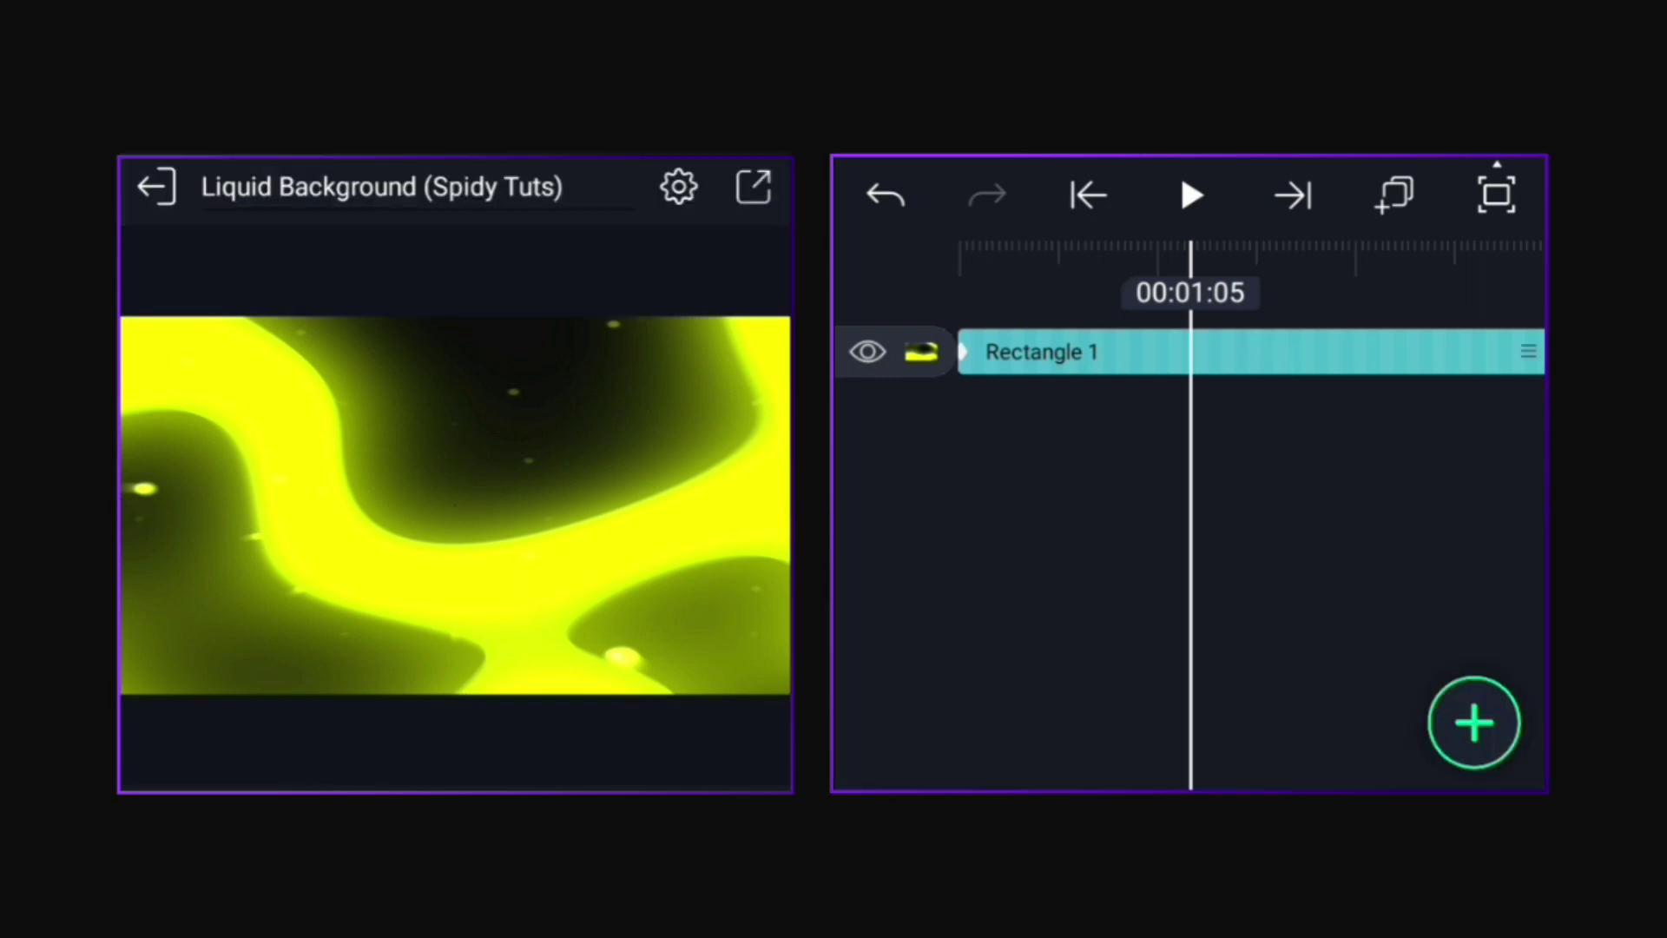
pyautogui.click(1320, 360)
# - Add a Color & Light Hue Shift effect to Rectangle 1, rotated to 108°
pyautogui.click(1402, 704)
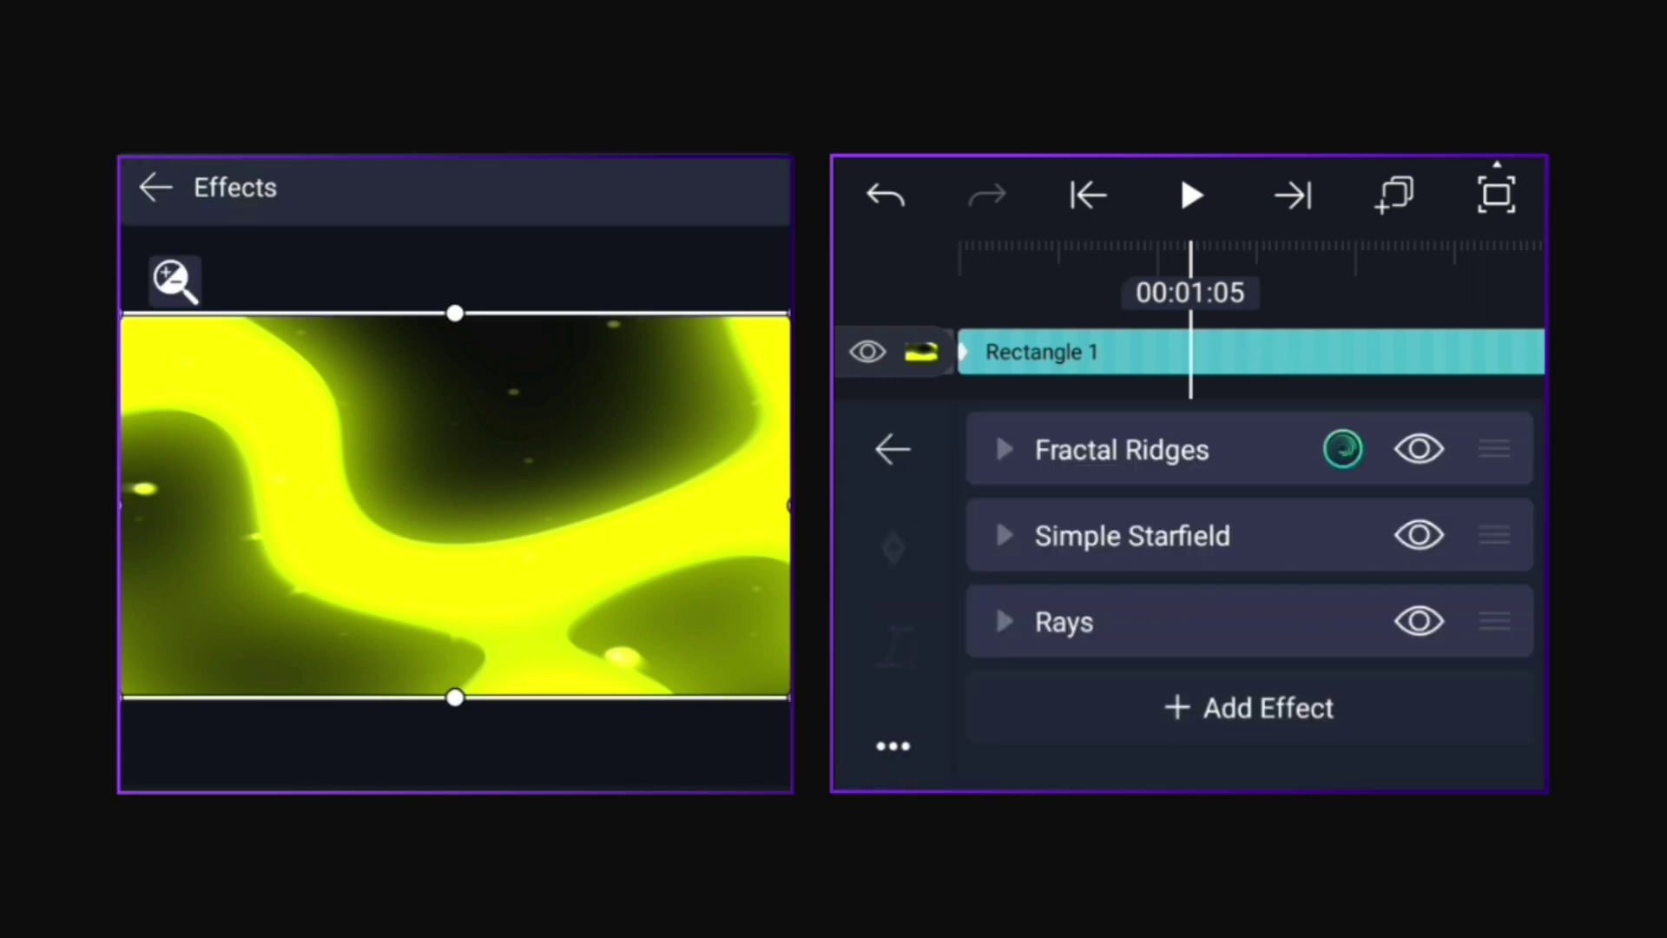
pyautogui.click(1293, 710)
pyautogui.click(1012, 417)
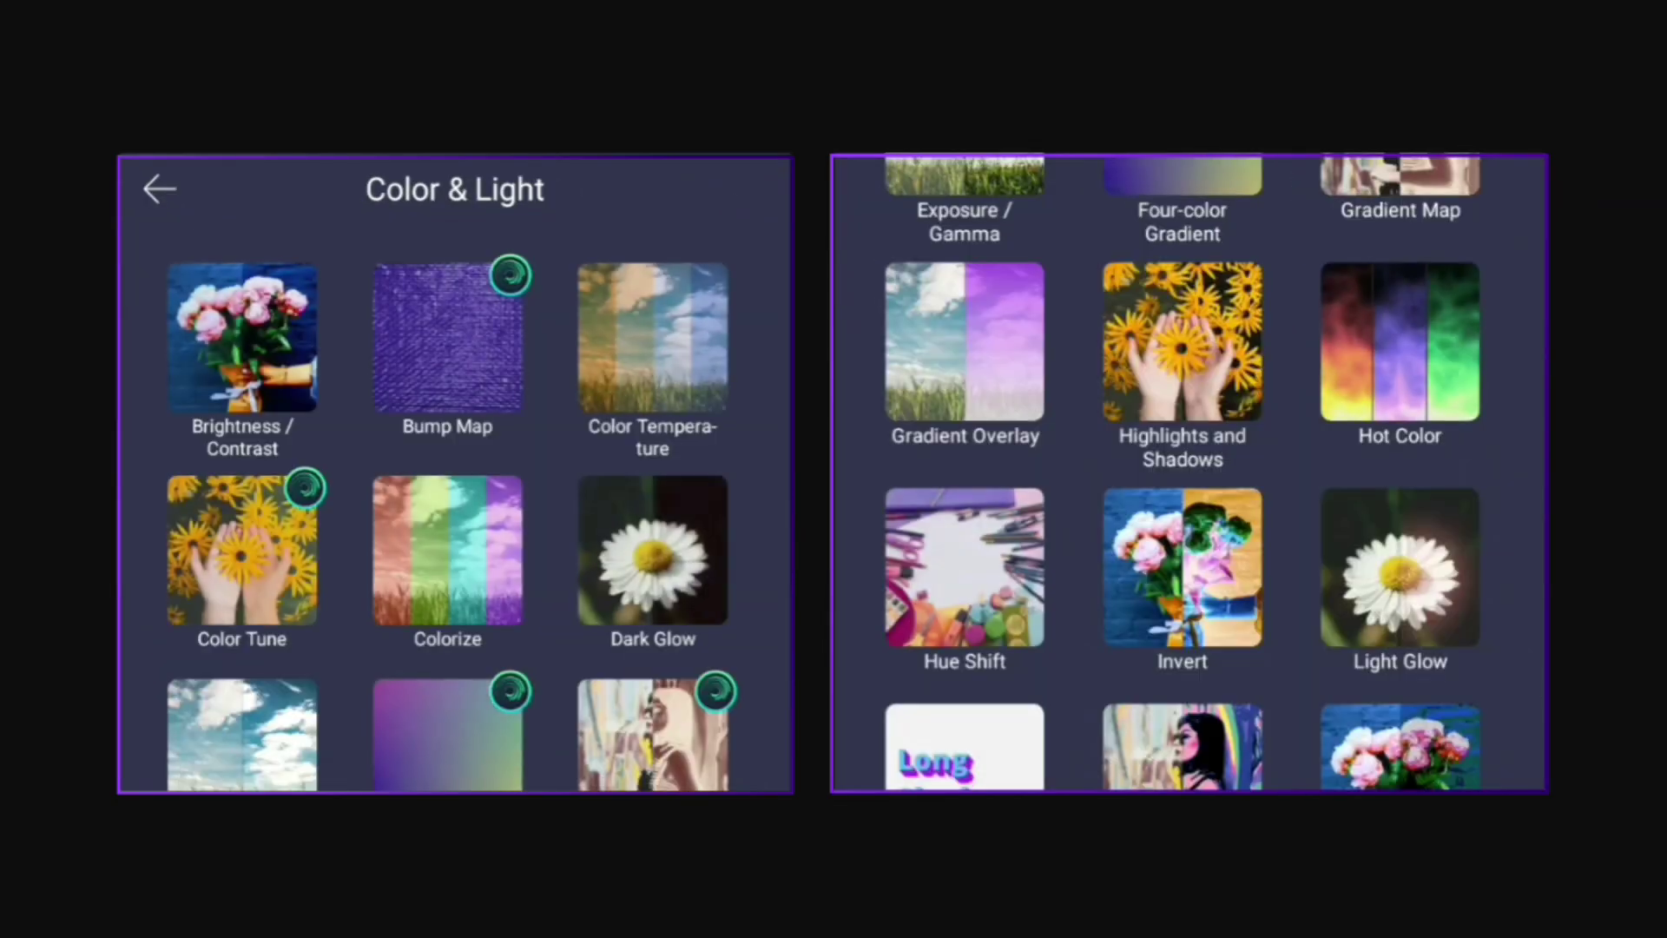
pyautogui.scroll(-5, 1188, 471)
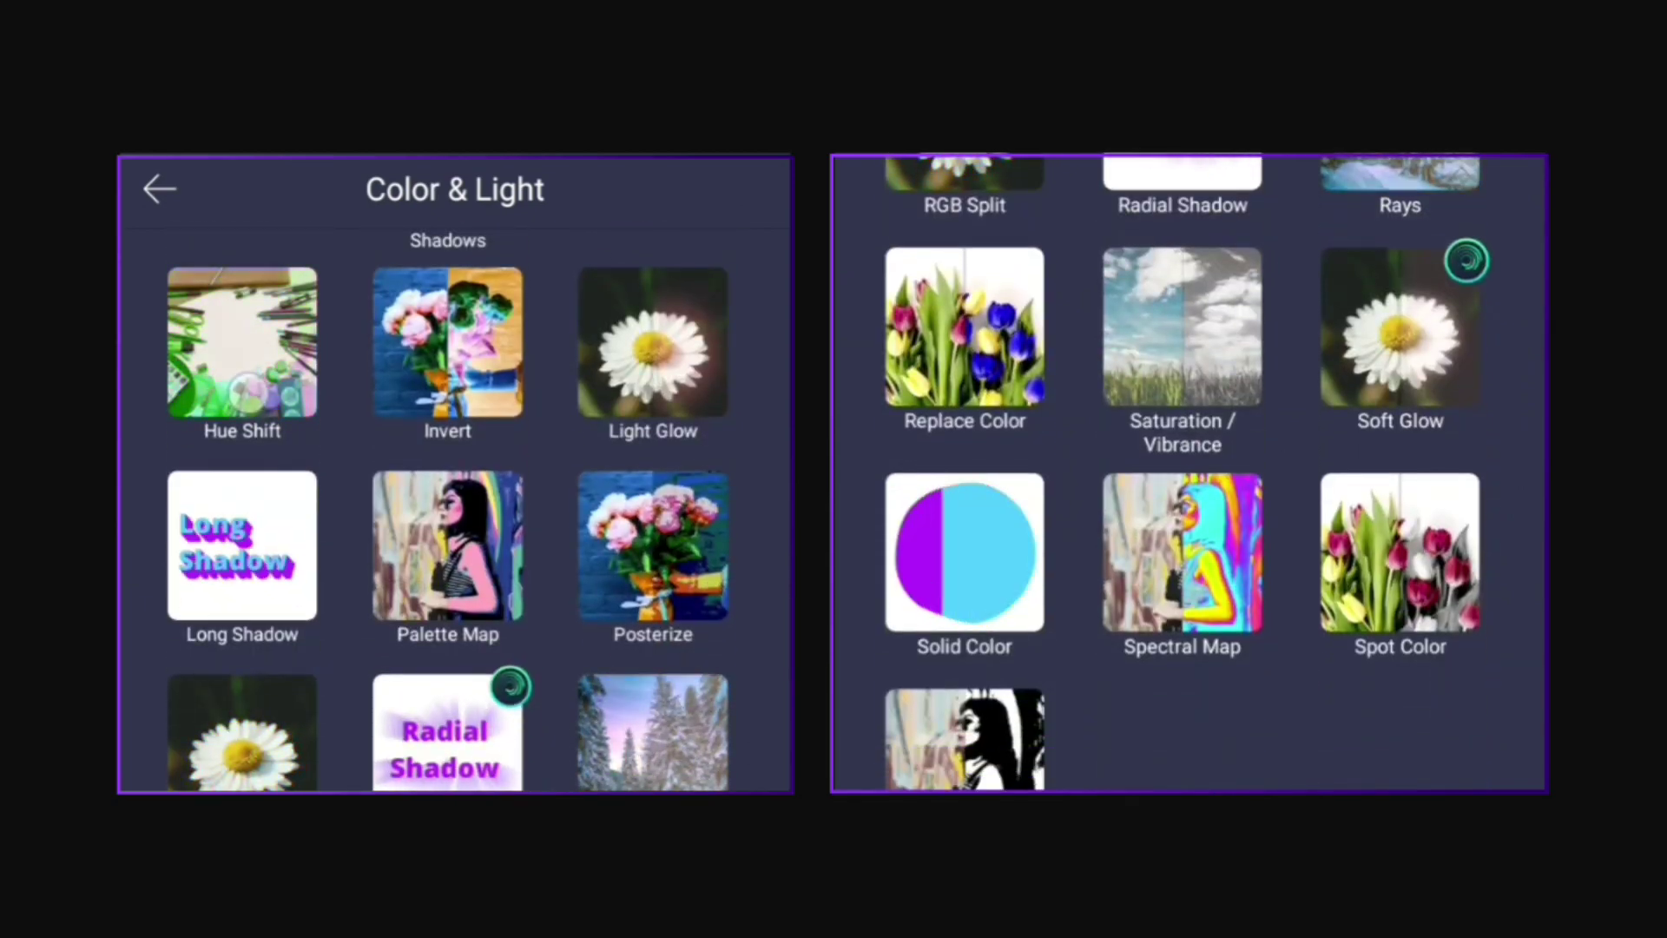
pyautogui.click(241, 341)
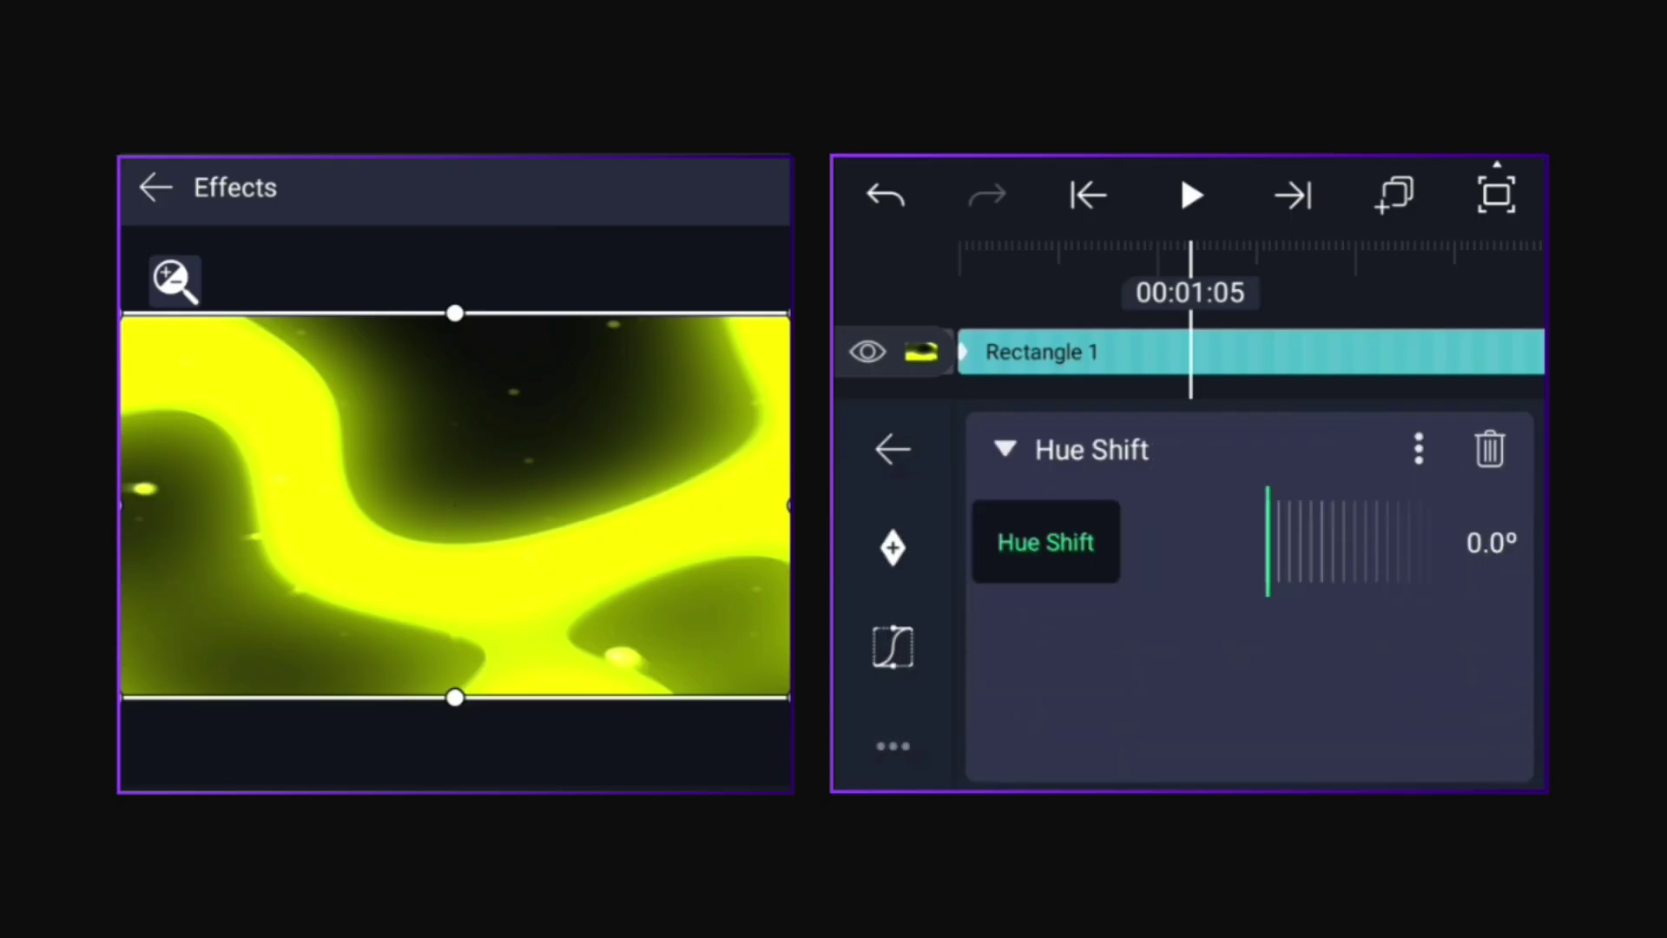
pyautogui.moveTo(1165, 600); pyautogui.dragTo(1120, 600)
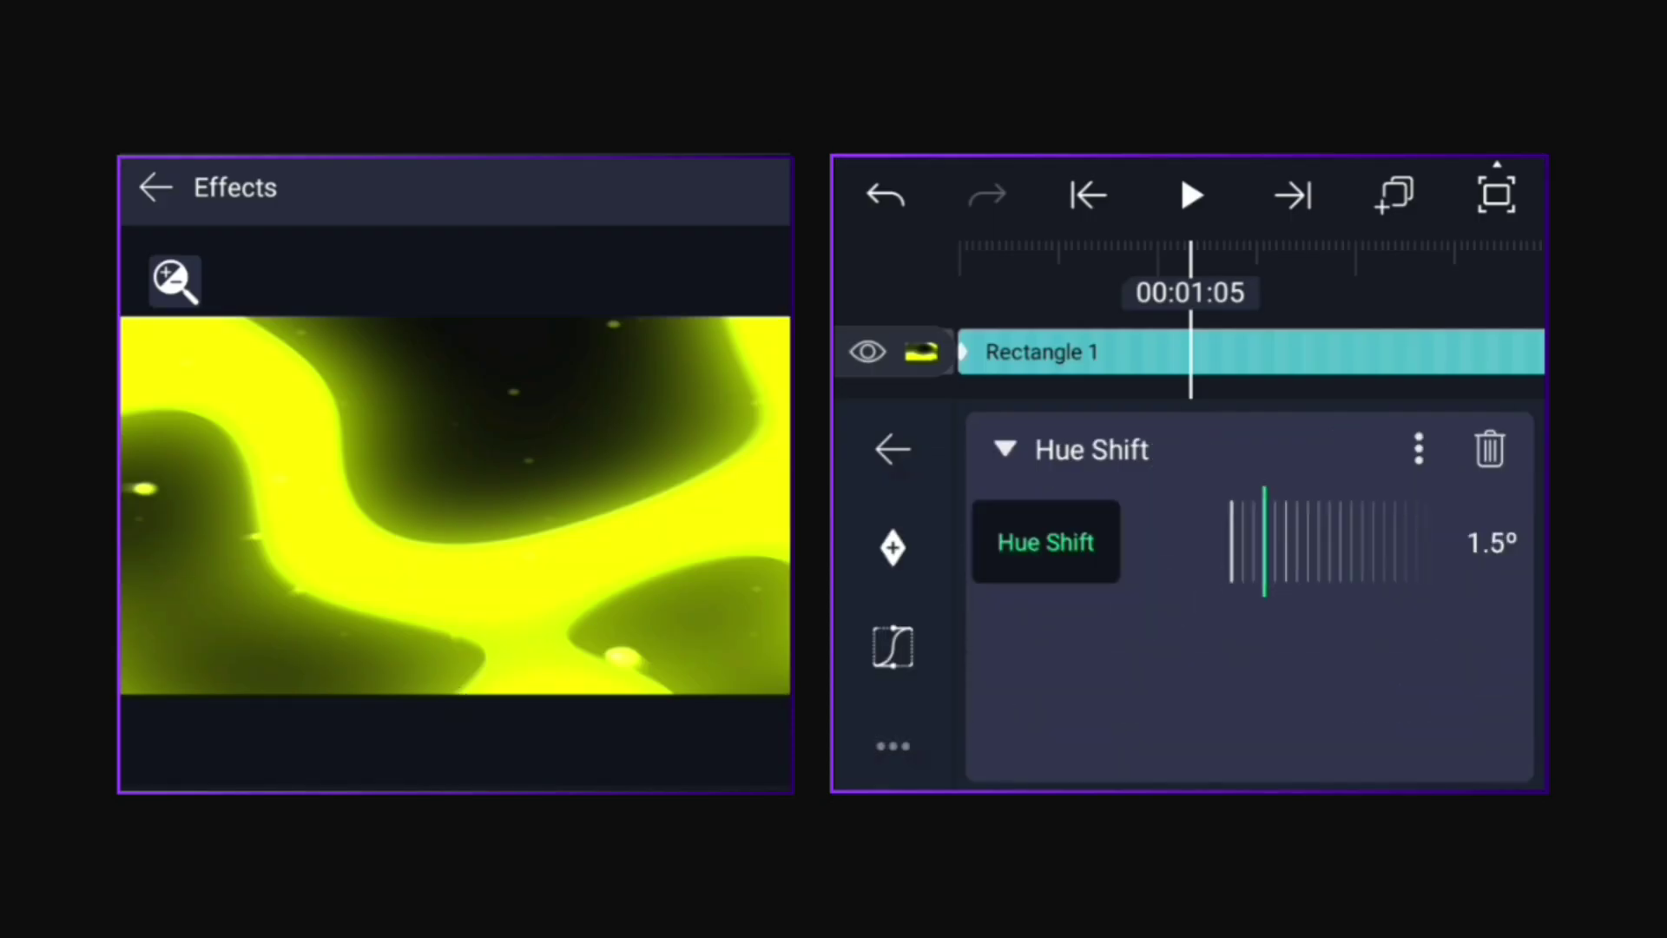
pyautogui.moveTo(1250, 561); pyautogui.dragTo(1126, 626)
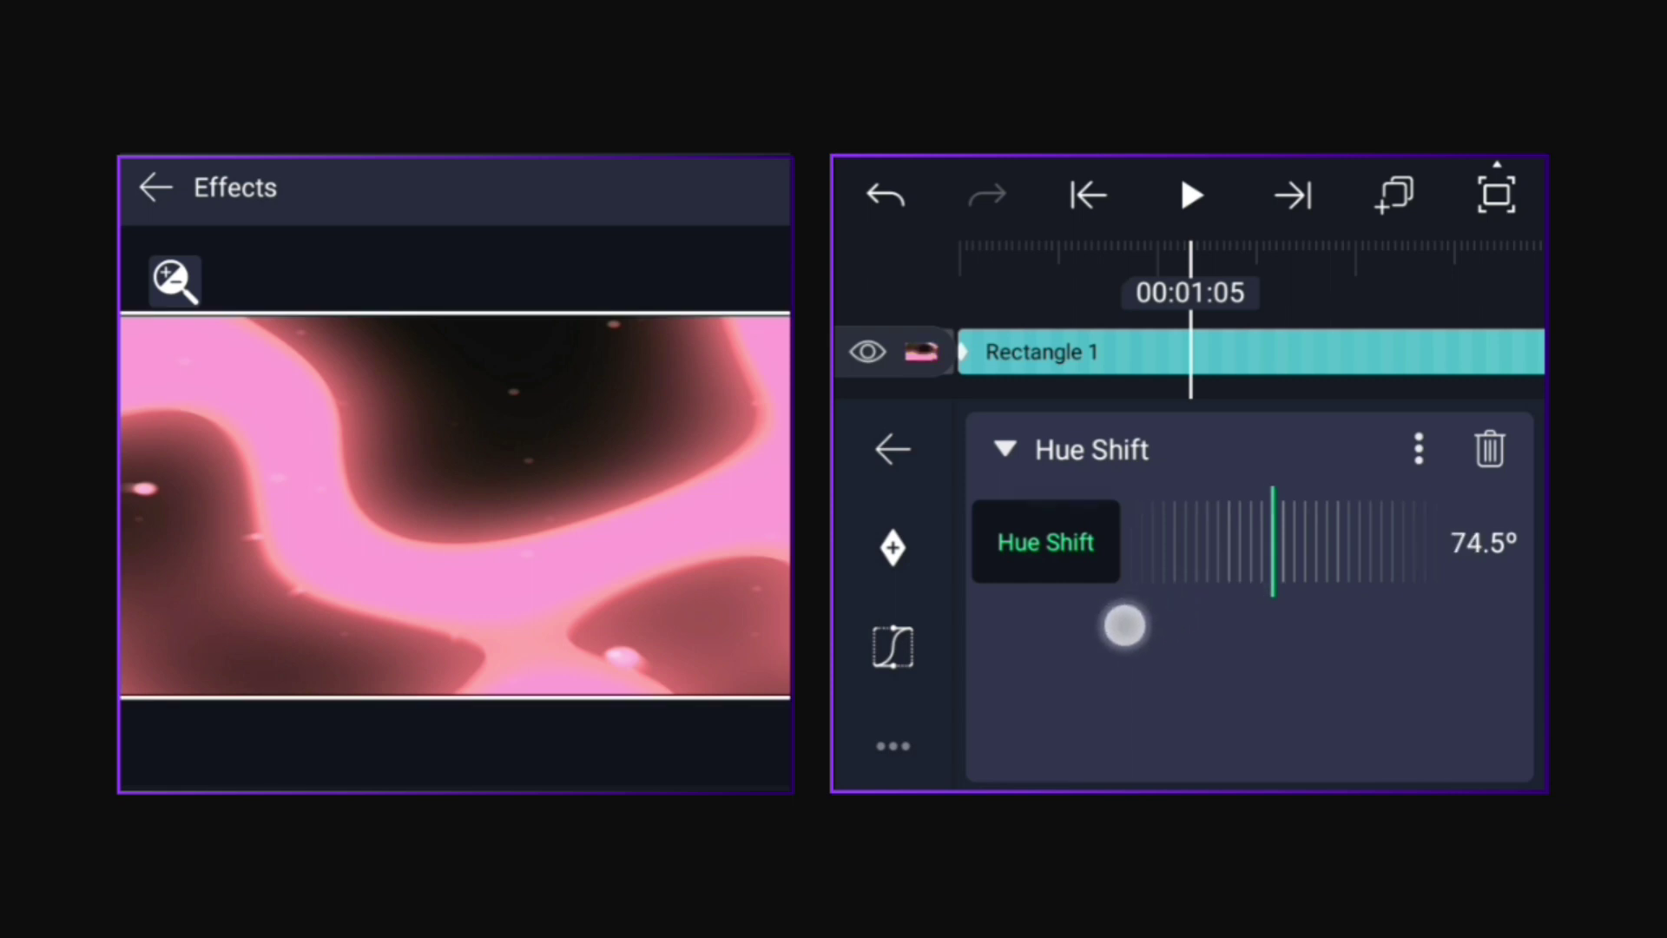
pyautogui.moveTo(1165, 571); pyautogui.dragTo(1152, 570)
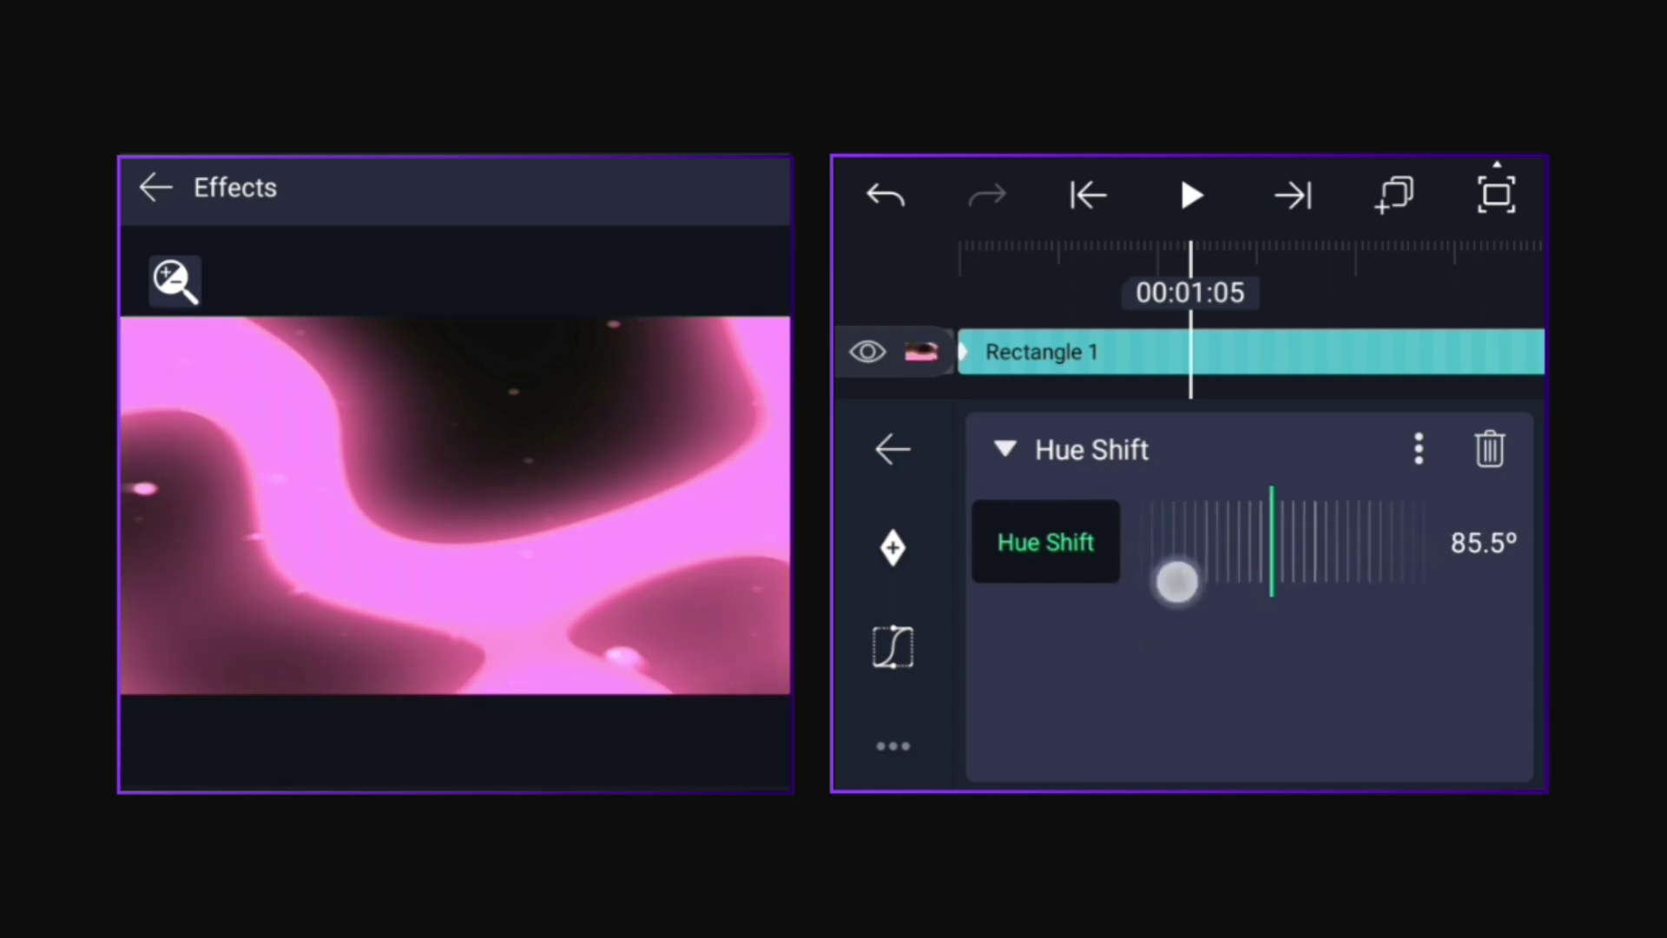
pyautogui.moveTo(1176, 583)
pyautogui.mouseDown()
pyautogui.moveTo(1233, 585)
pyautogui.moveTo(1312, 354)
pyautogui.mouseUp()
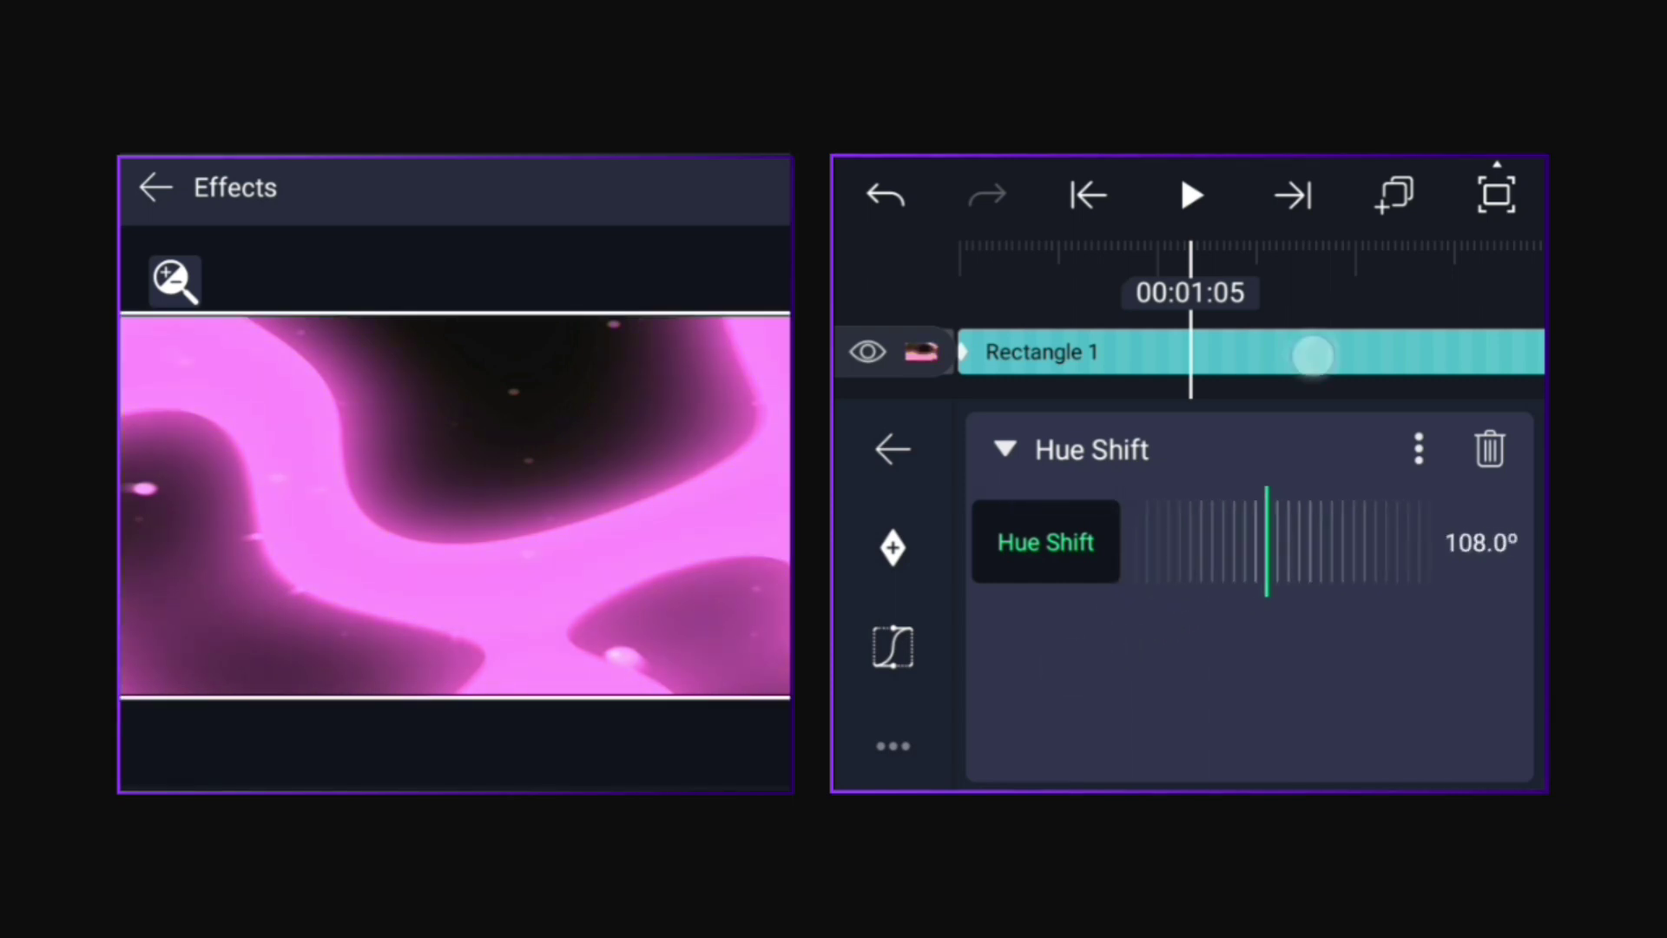
pyautogui.click(1312, 354)
pyautogui.moveTo(1179, 601)
pyautogui.mouseDown()
pyautogui.moveTo(1427, 579)
pyautogui.moveTo(1295, 554)
pyautogui.moveTo(1173, 563)
pyautogui.mouseUp()
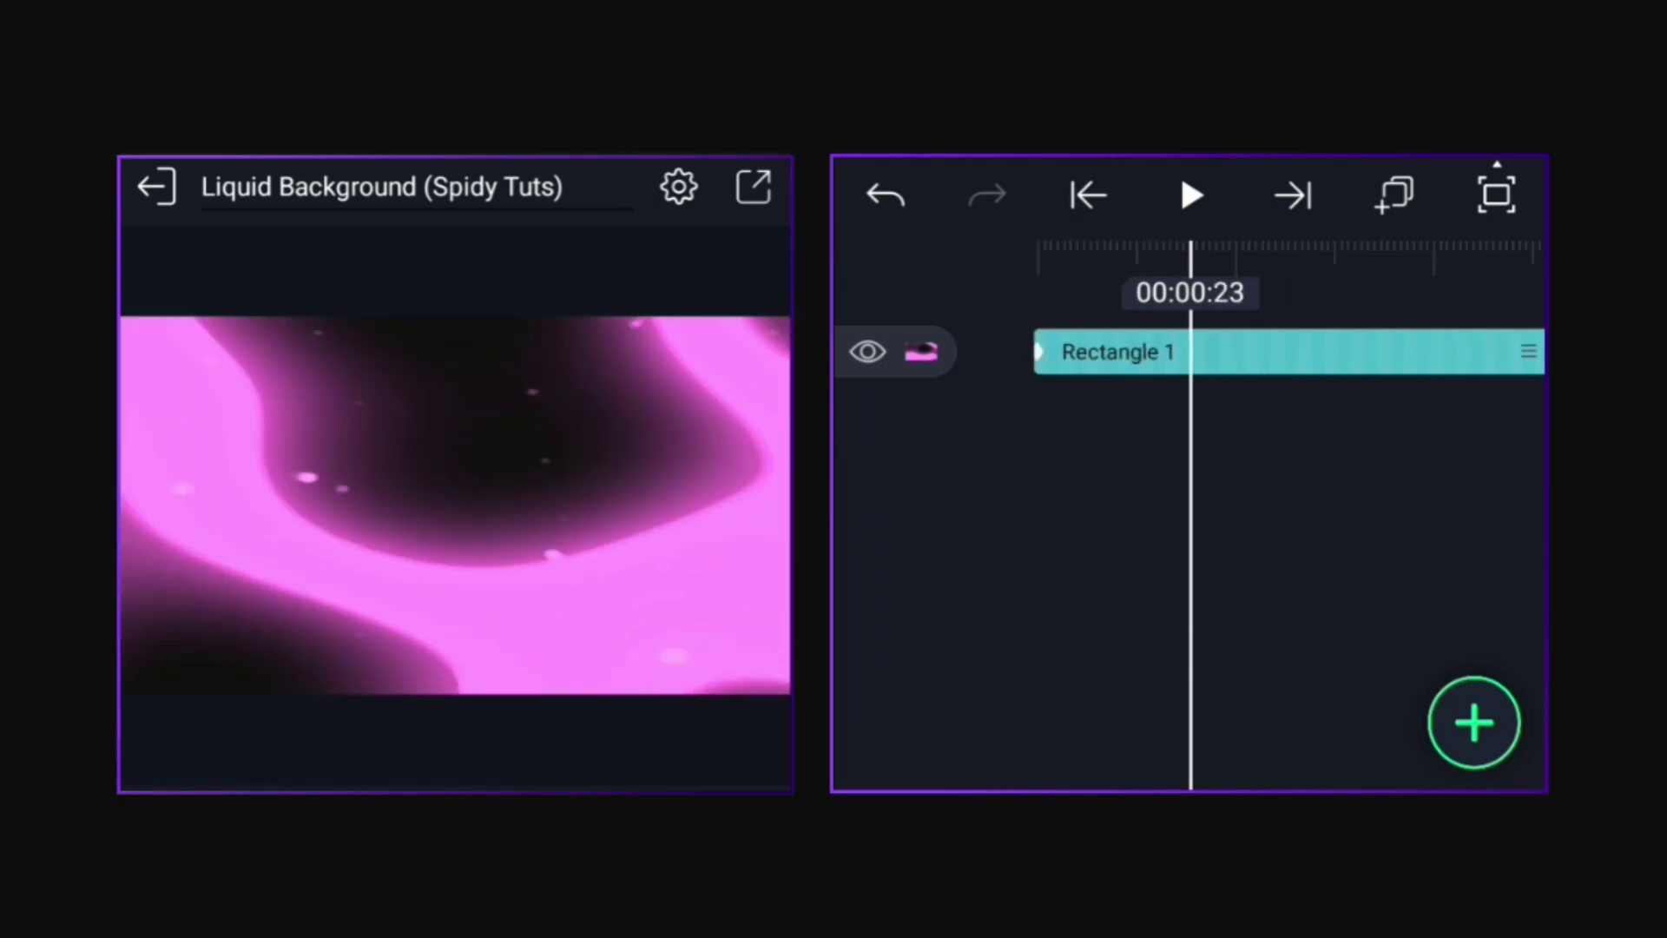
# - Give Rectangle 1 a standard-settings Hot Color effect and hide Hue Shift
pyautogui.click(1293, 352)
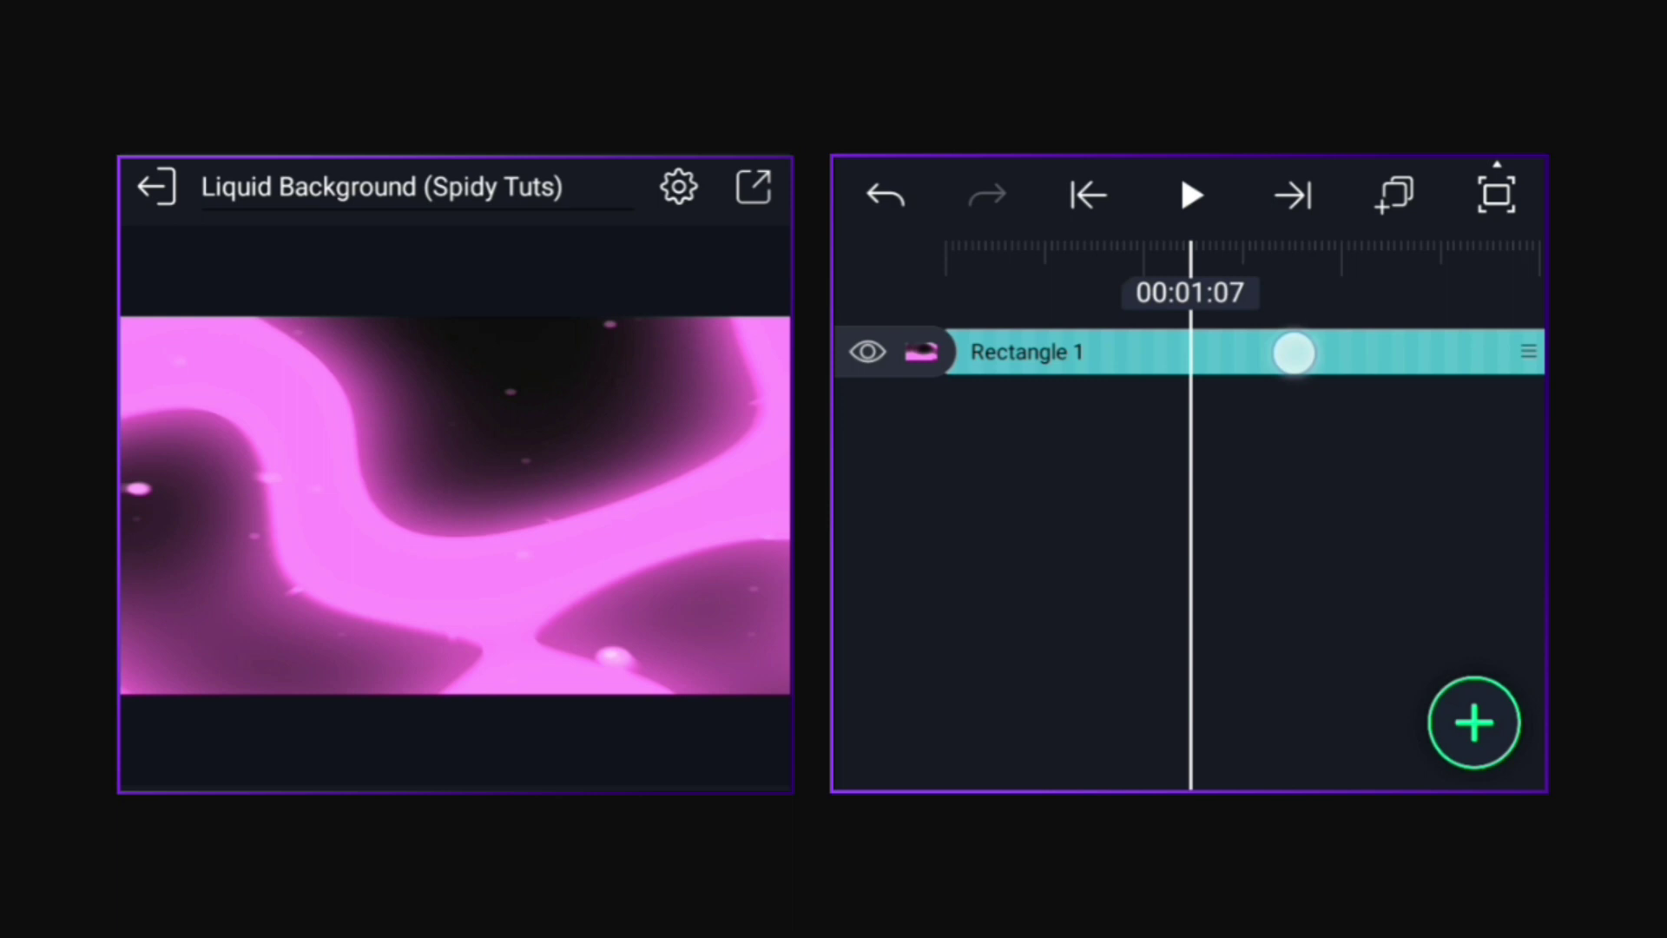
pyautogui.click(1408, 691)
pyautogui.click(1250, 773)
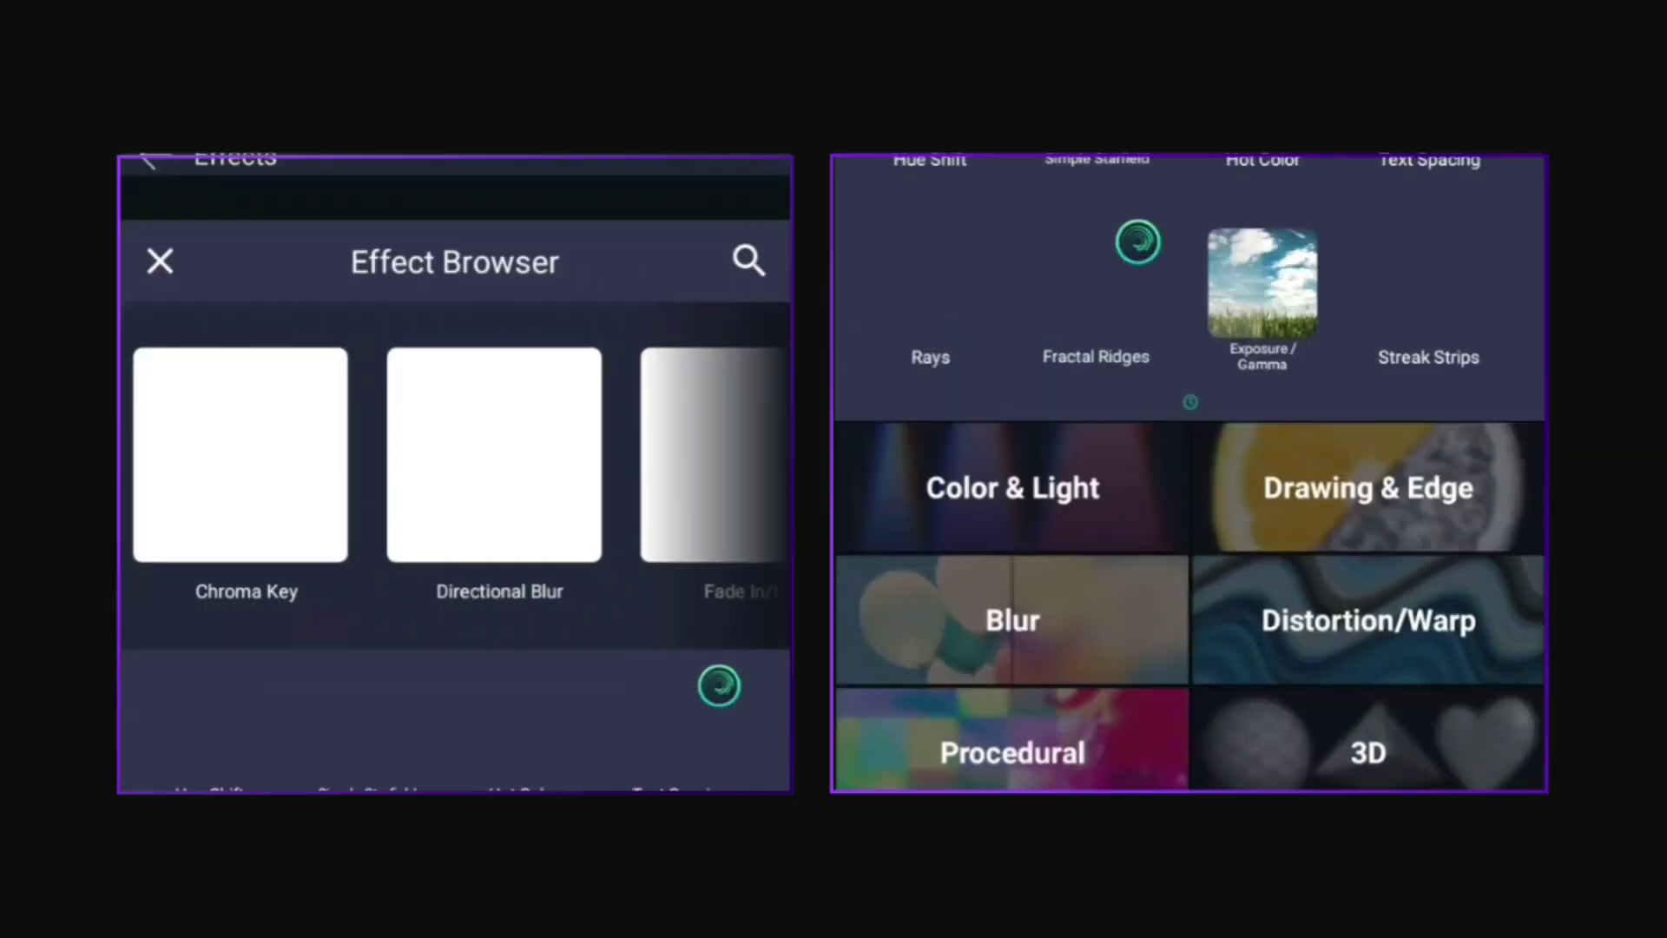
pyautogui.click(1012, 402)
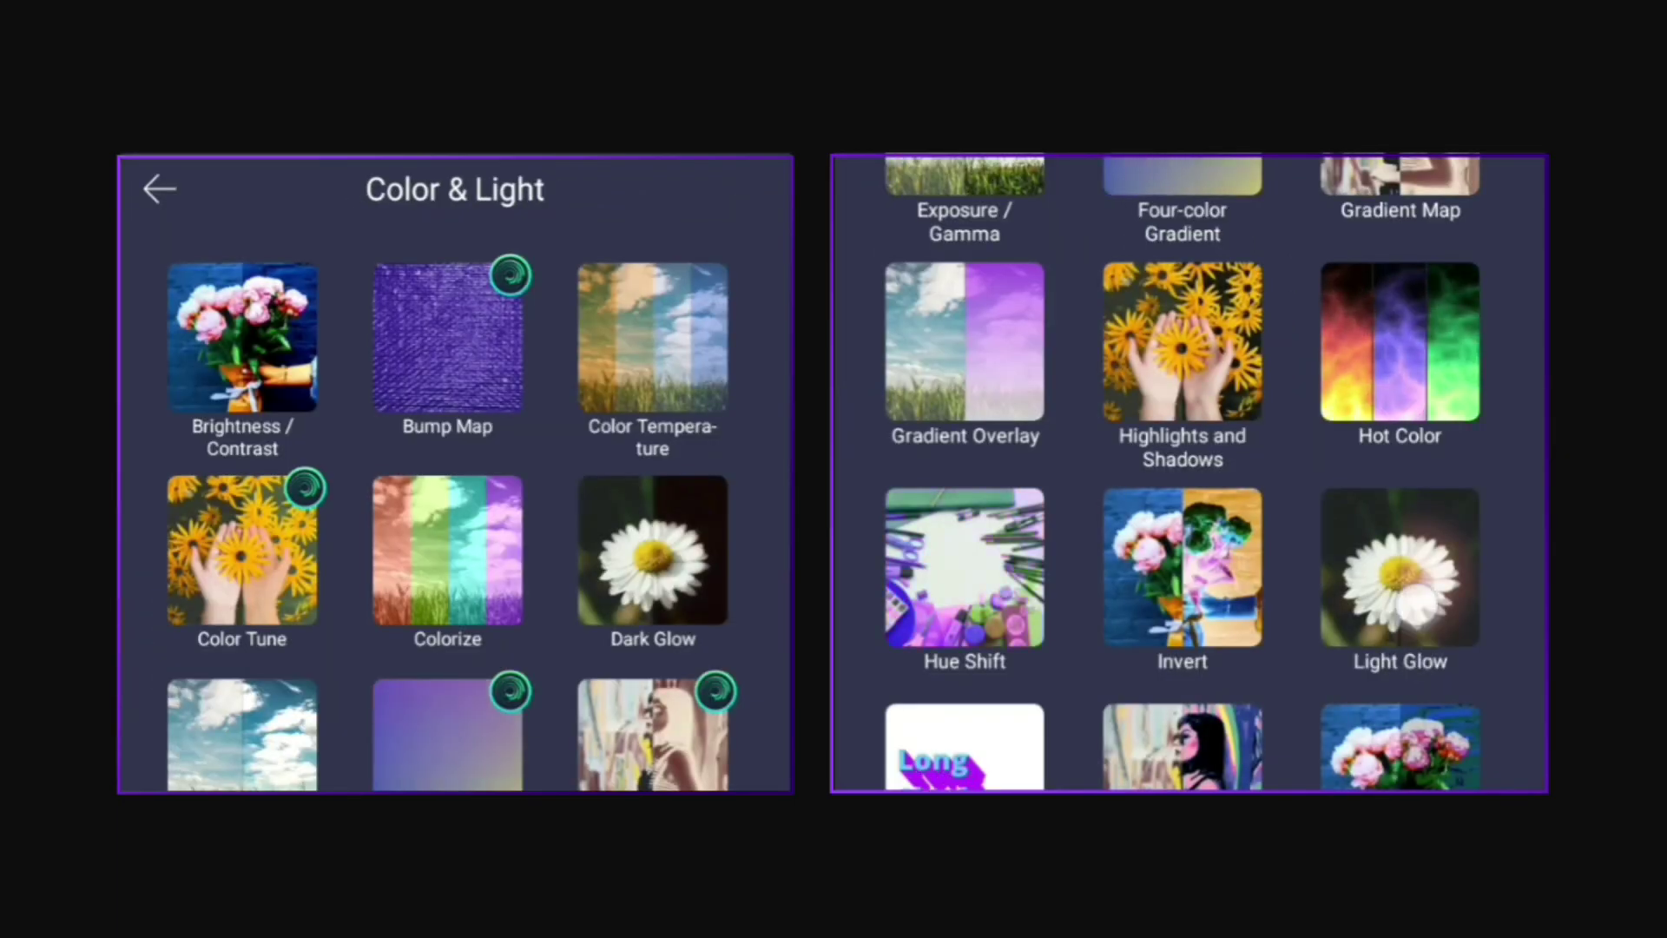
pyautogui.scroll(-2, 1188, 469)
pyautogui.click(1399, 261)
pyautogui.click(1260, 750)
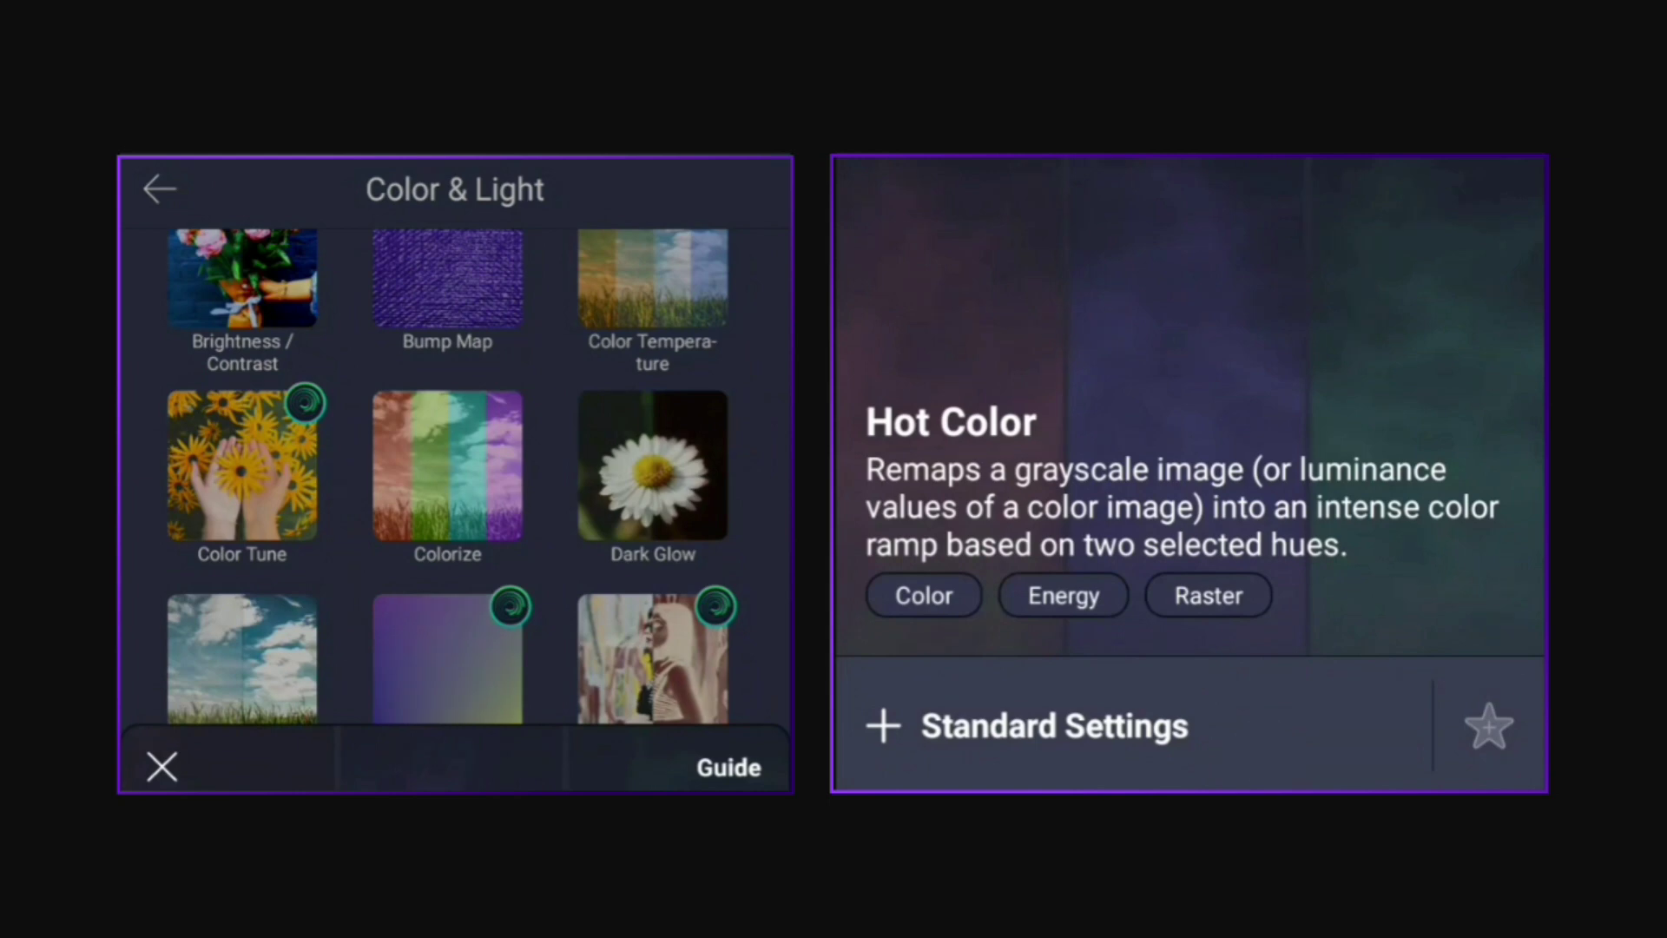
pyautogui.click(883, 726)
pyautogui.scroll(-2, 1332, 503)
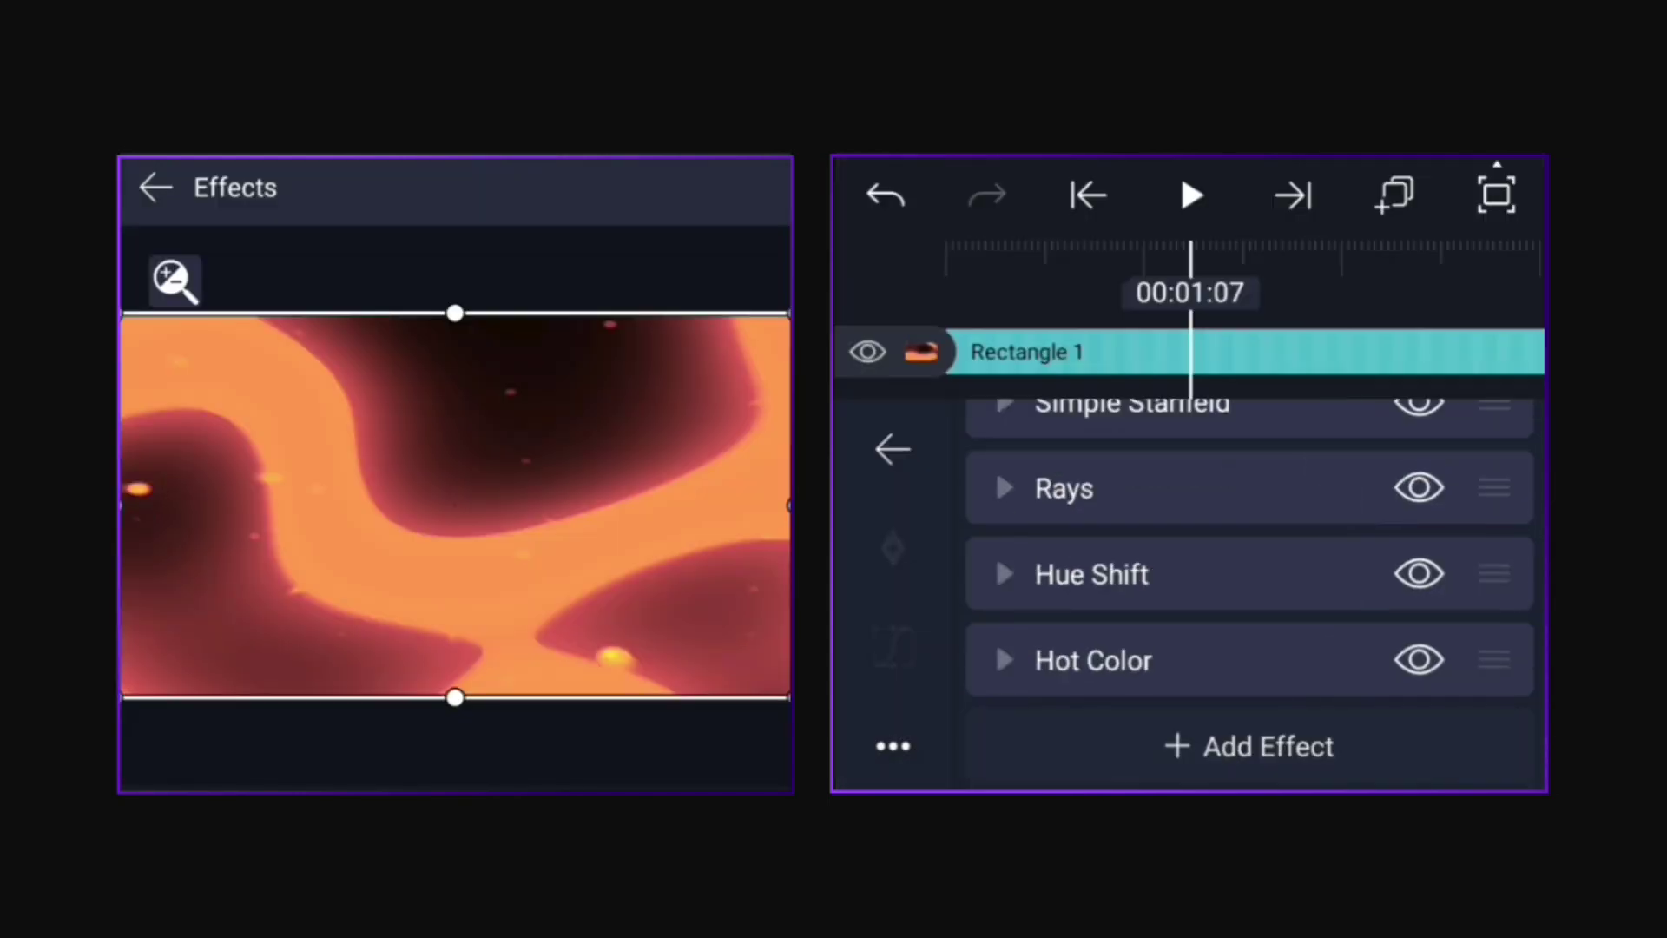
pyautogui.click(1420, 575)
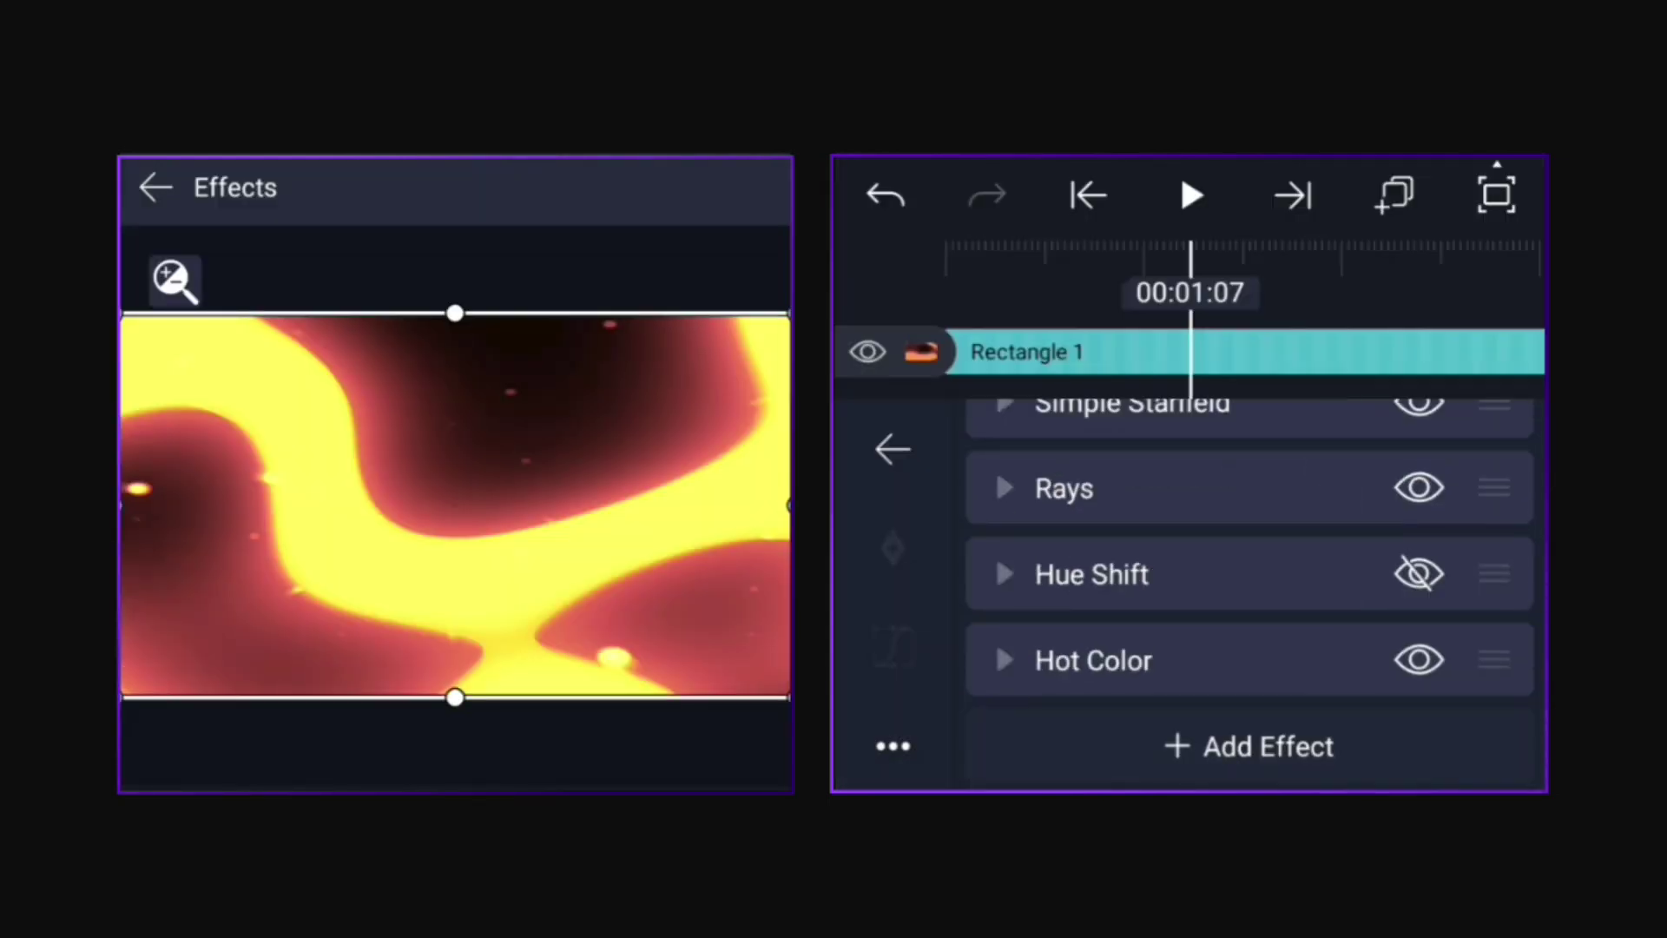